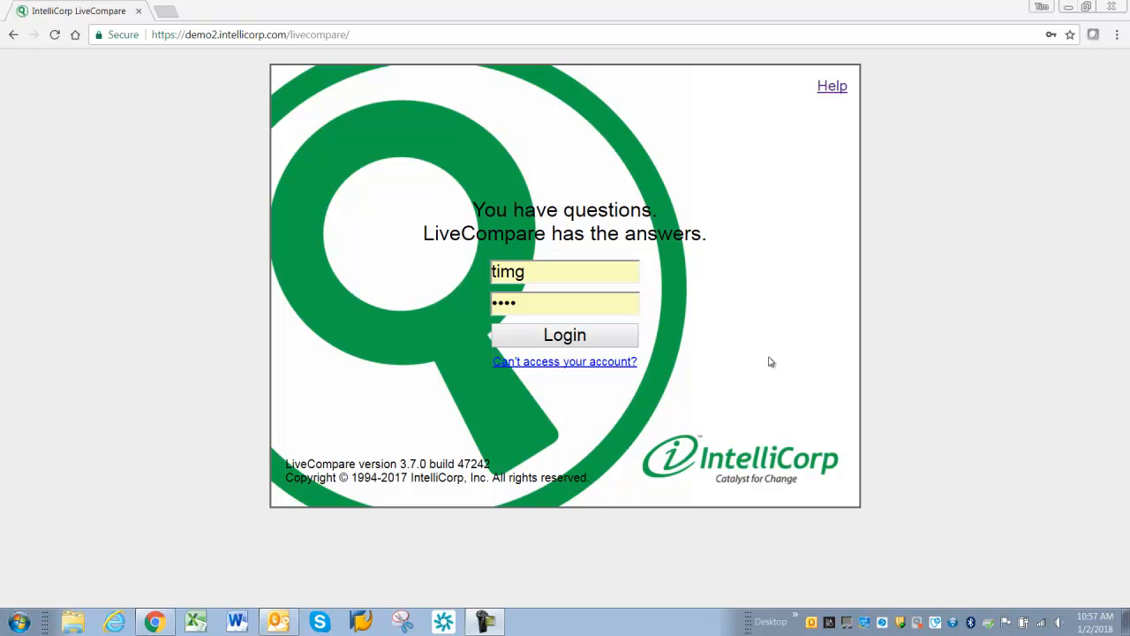
# - Log in and create a workspace named timg, assigned only to the TG_Camtasia project
pyautogui.click(534, 340)
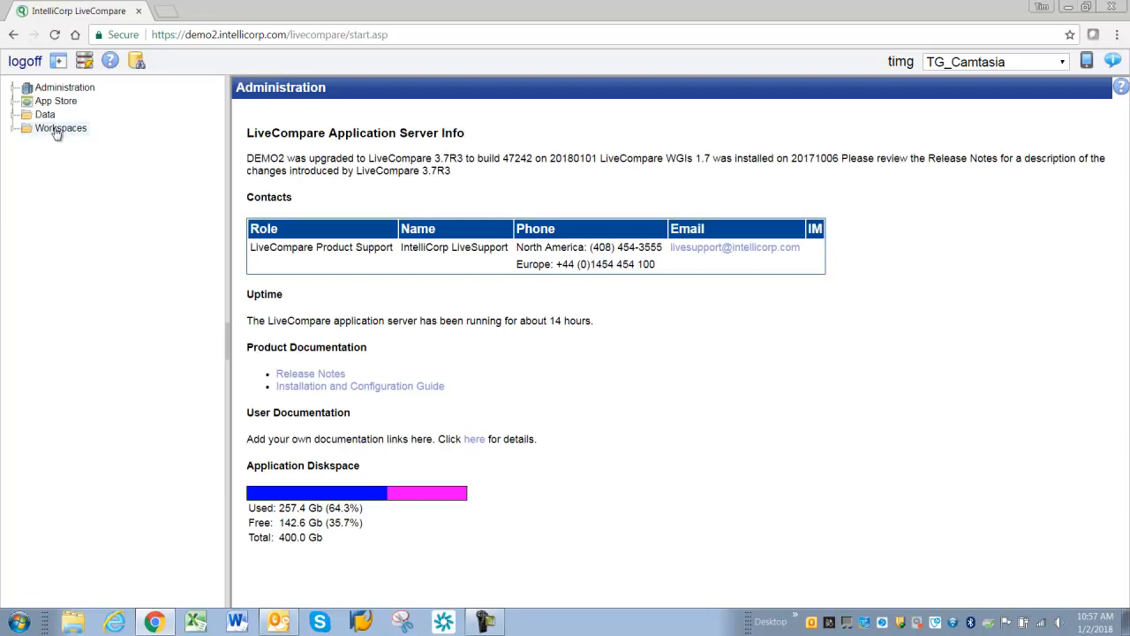
pyautogui.rightClick(51, 129)
pyautogui.click(57, 150)
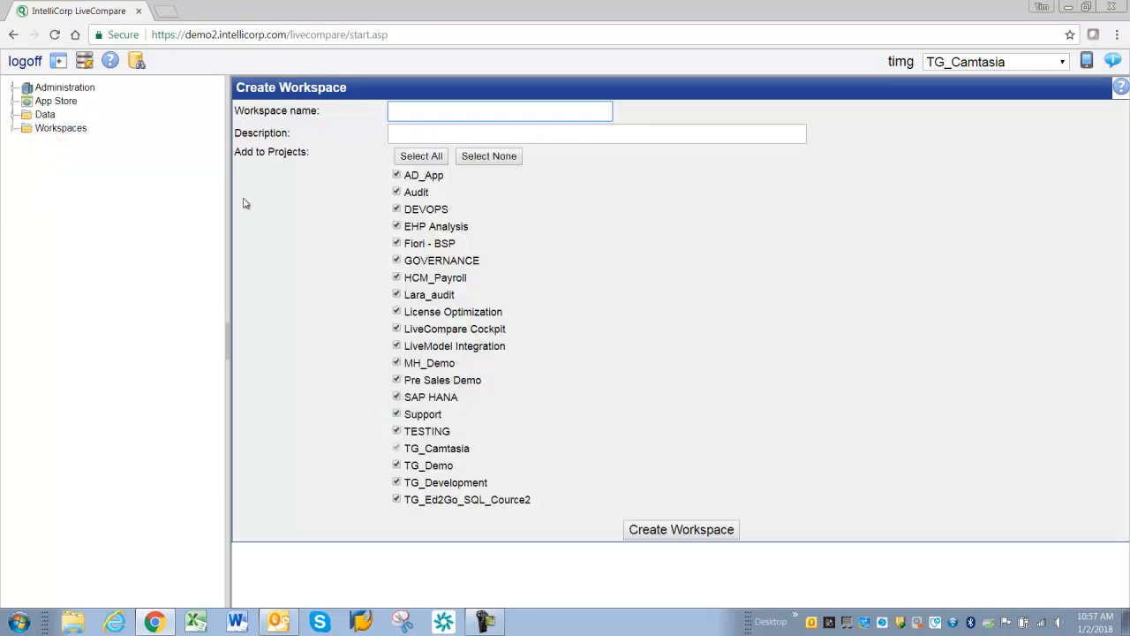
pyautogui.write('timg')
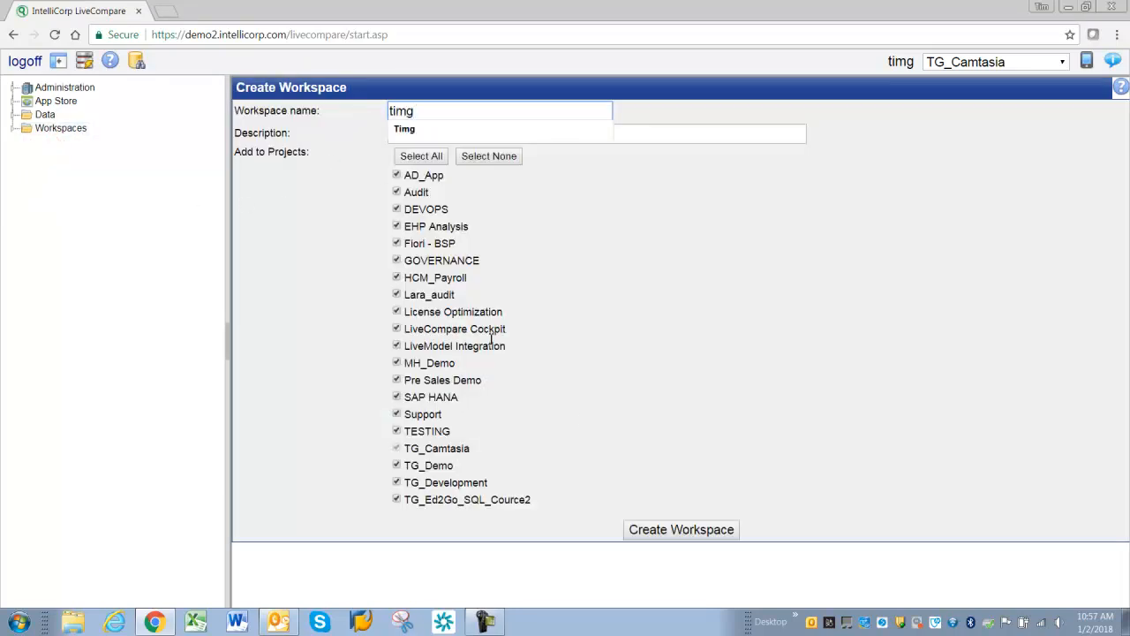
pyautogui.click(498, 156)
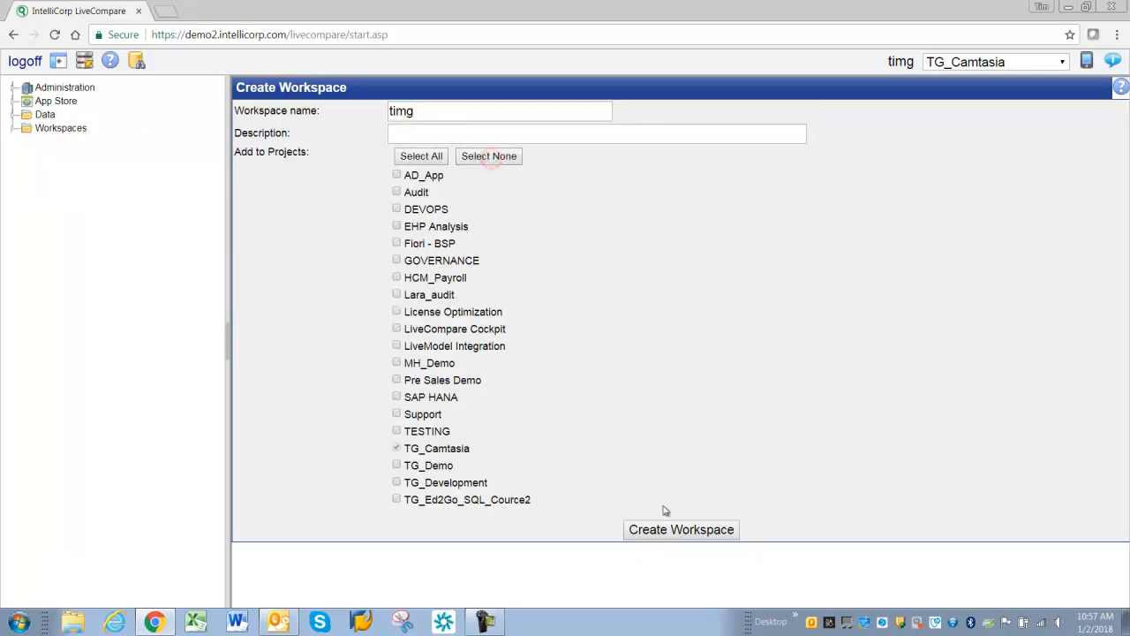
pyautogui.click(677, 531)
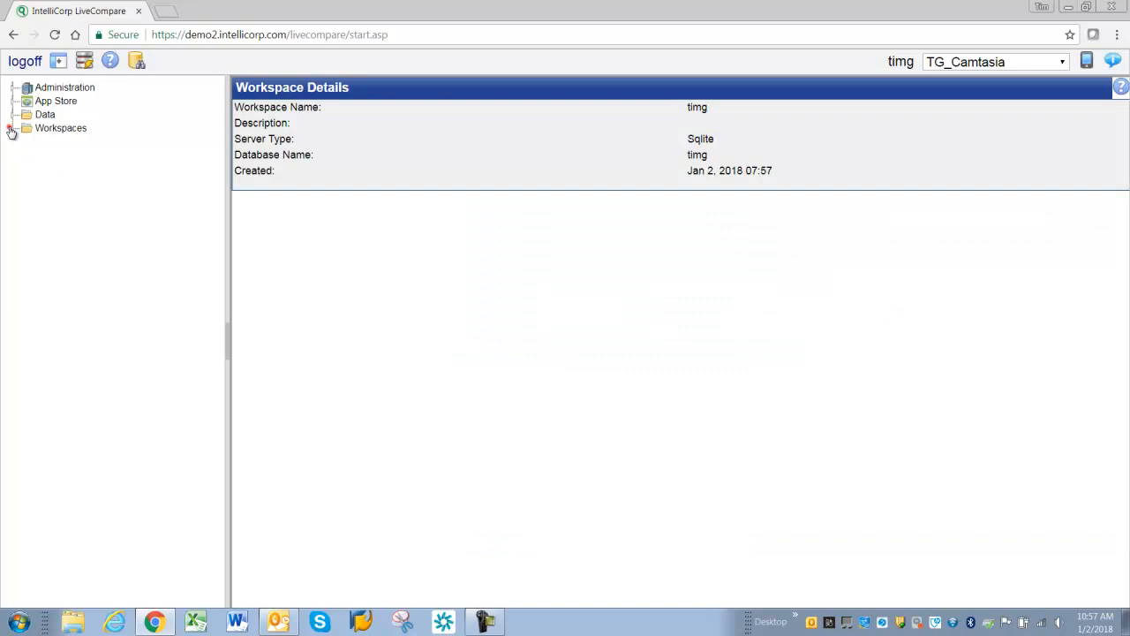
# - Create a new workflow named 1.01 in the timg workspace's Workflows folder
pyautogui.click(12, 128)
pyautogui.click(27, 169)
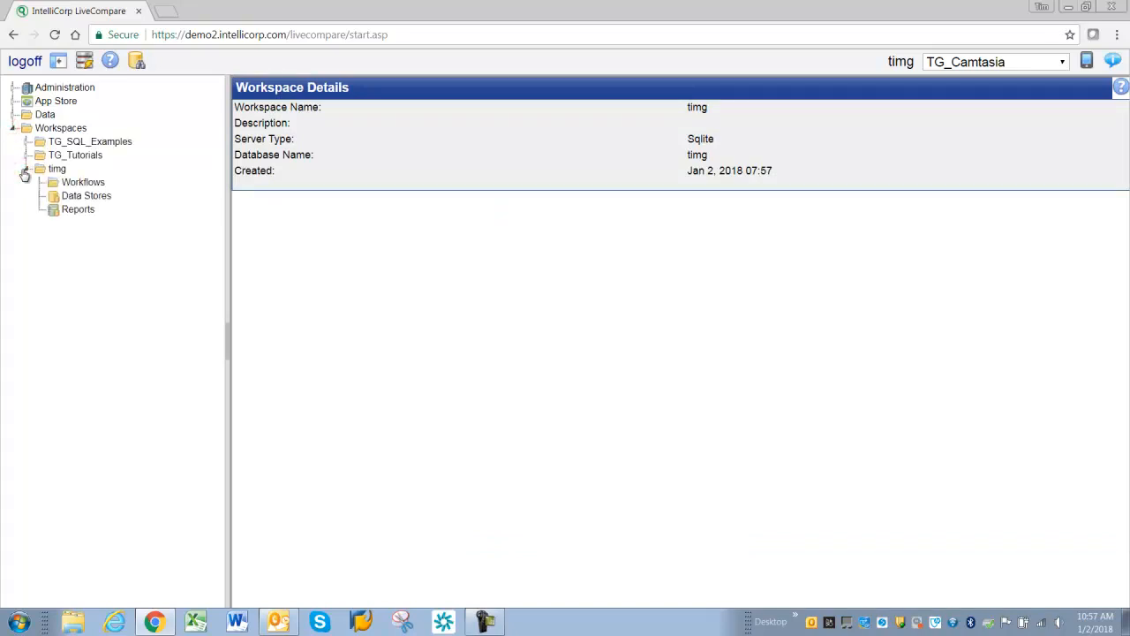
pyautogui.rightClick(80, 183)
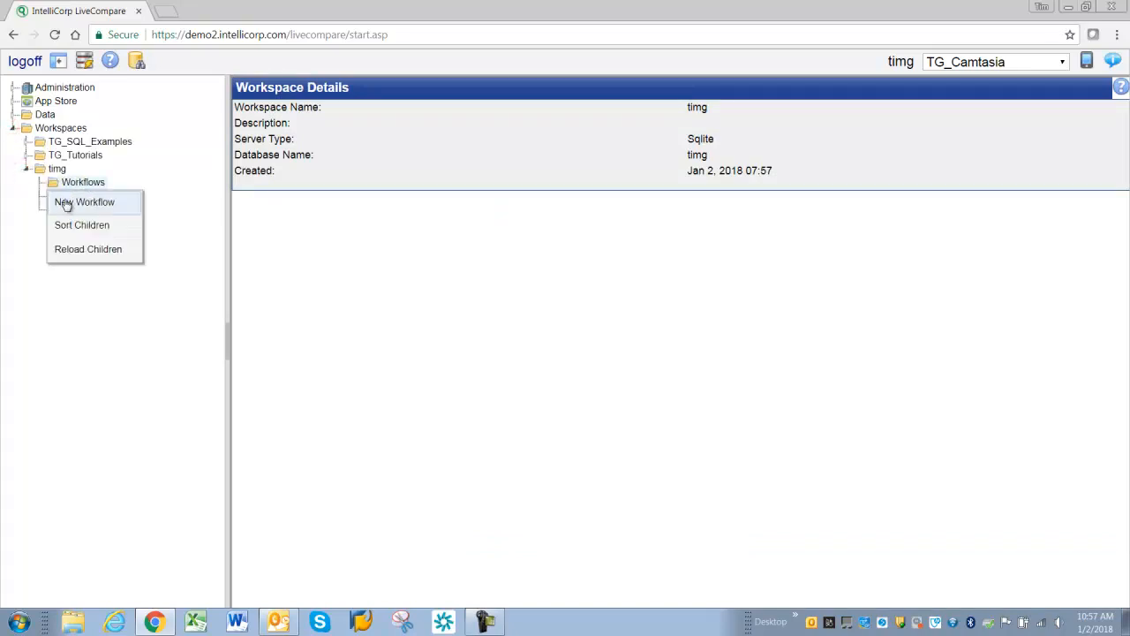
pyautogui.click(68, 202)
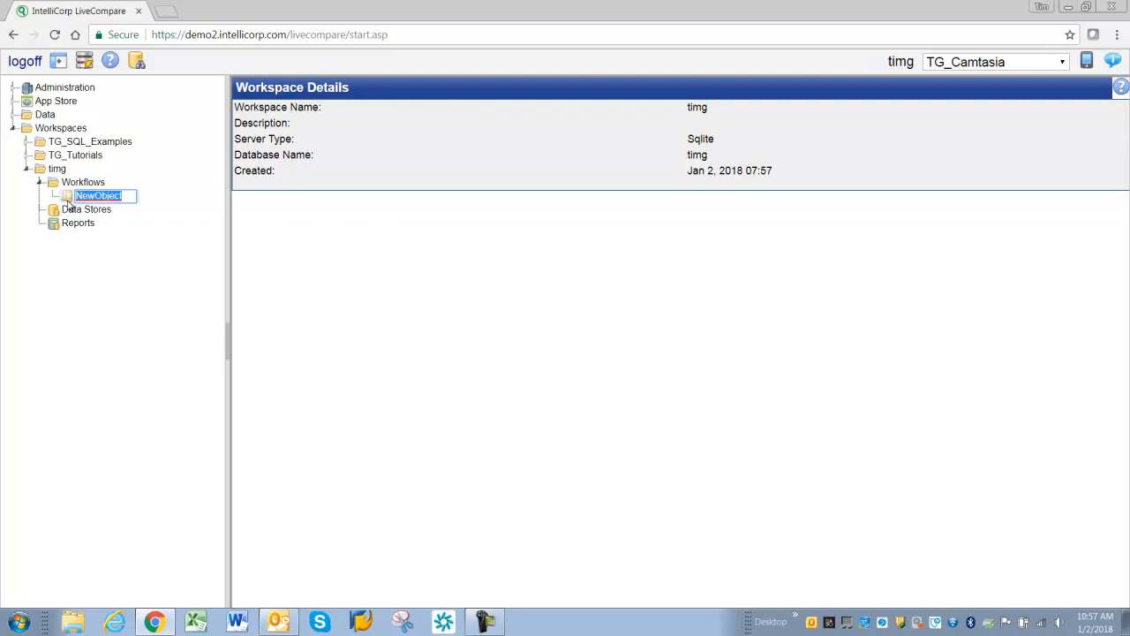
pyautogui.write('1.01')
pyautogui.press('Return')
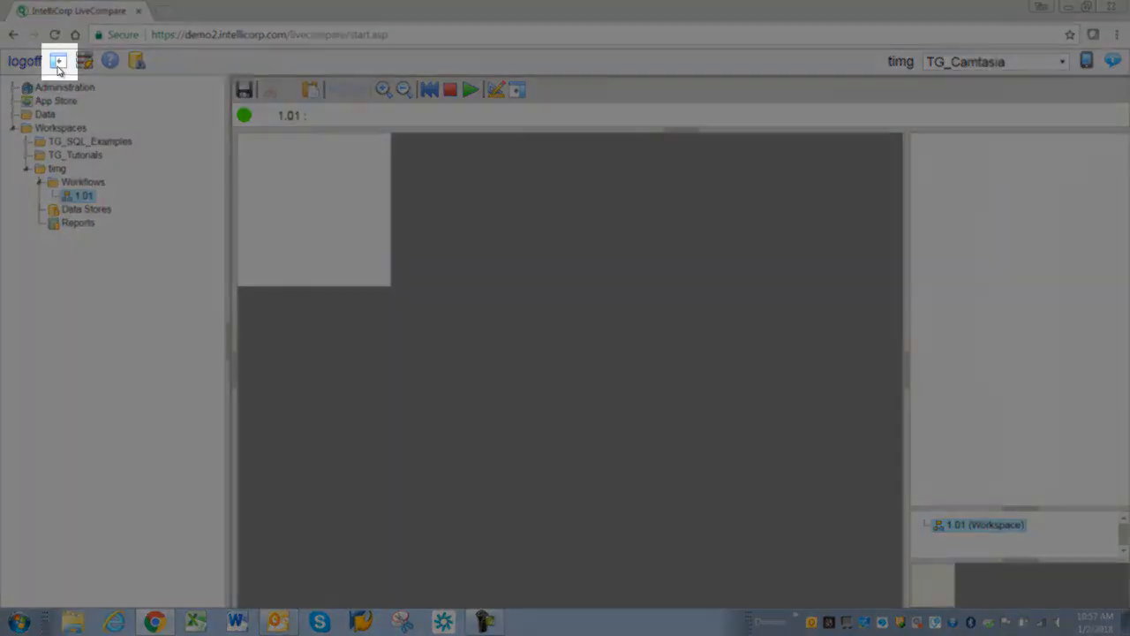
# - Search the component palette for 'read per' and place a Read Performance History Data action on the workflow canvas
pyautogui.click(58, 64)
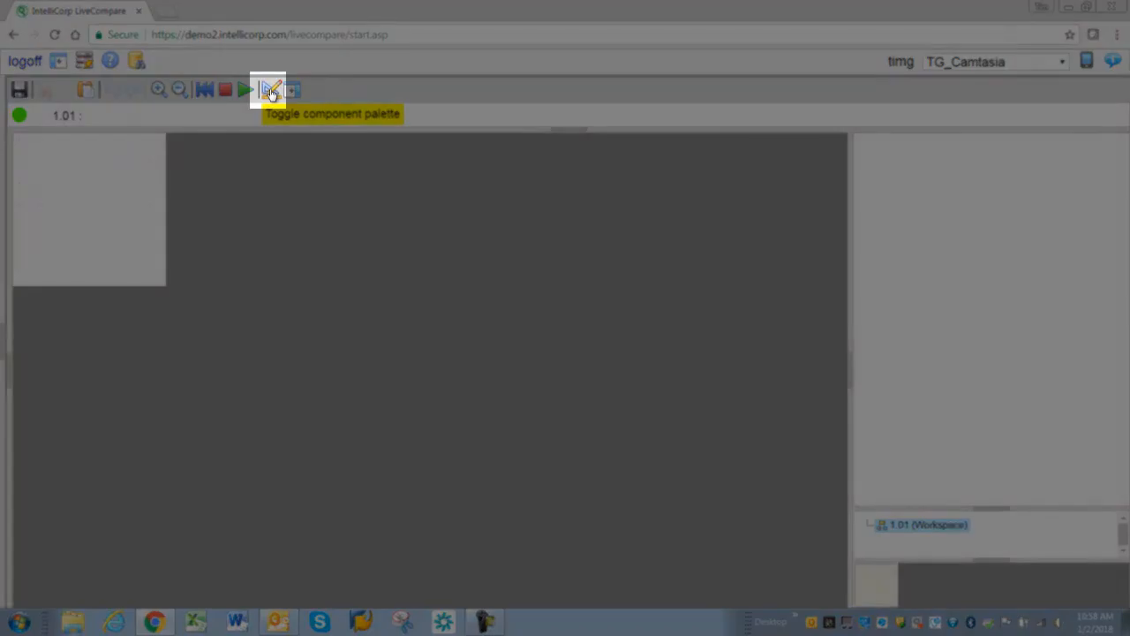
pyautogui.click(272, 92)
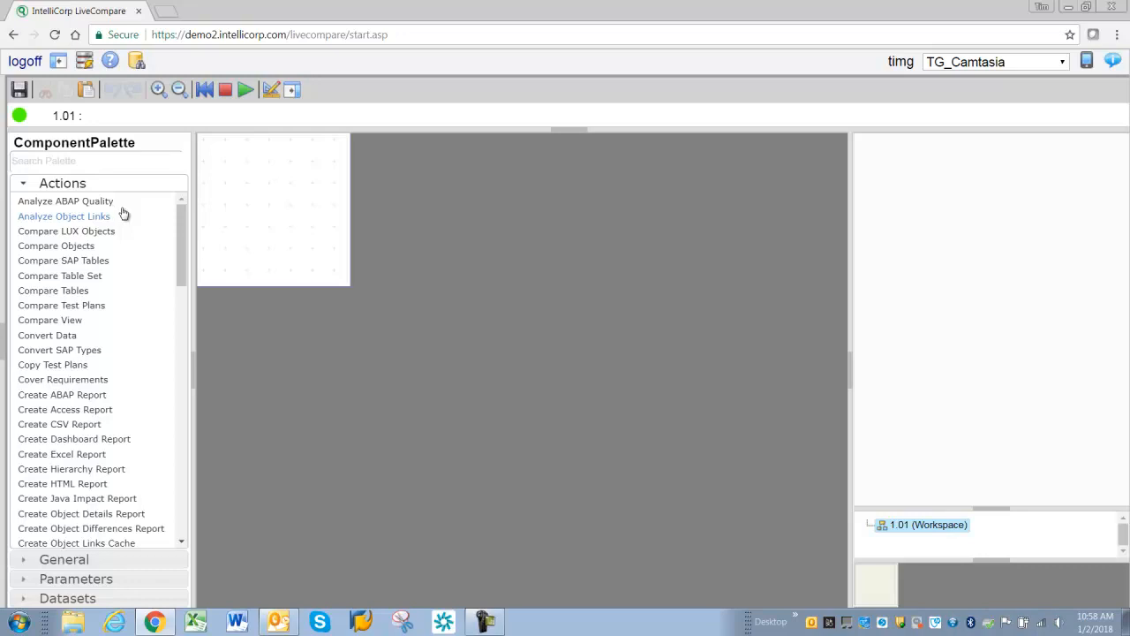
pyautogui.click(84, 161)
pyautogui.write('read per')
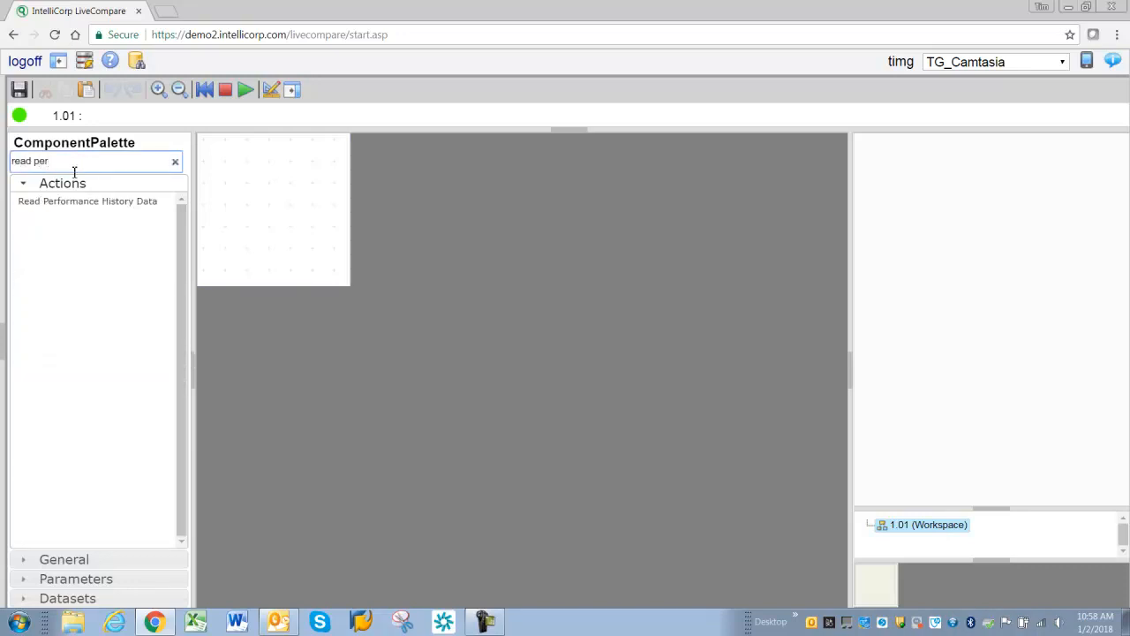
pyautogui.moveTo(50, 162); pyautogui.dragTo(11, 162)
pyautogui.moveTo(53, 211); pyautogui.dragTo(323, 273)
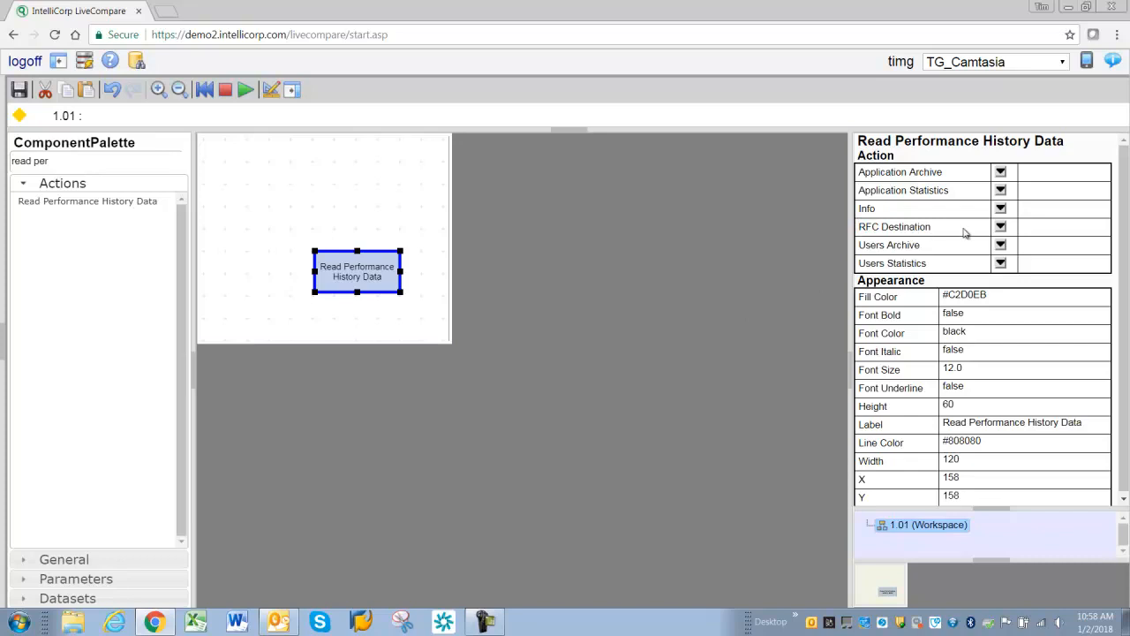
# - Give the action a new RFC Destination input and a new Users Statistics output table
pyautogui.click(1001, 228)
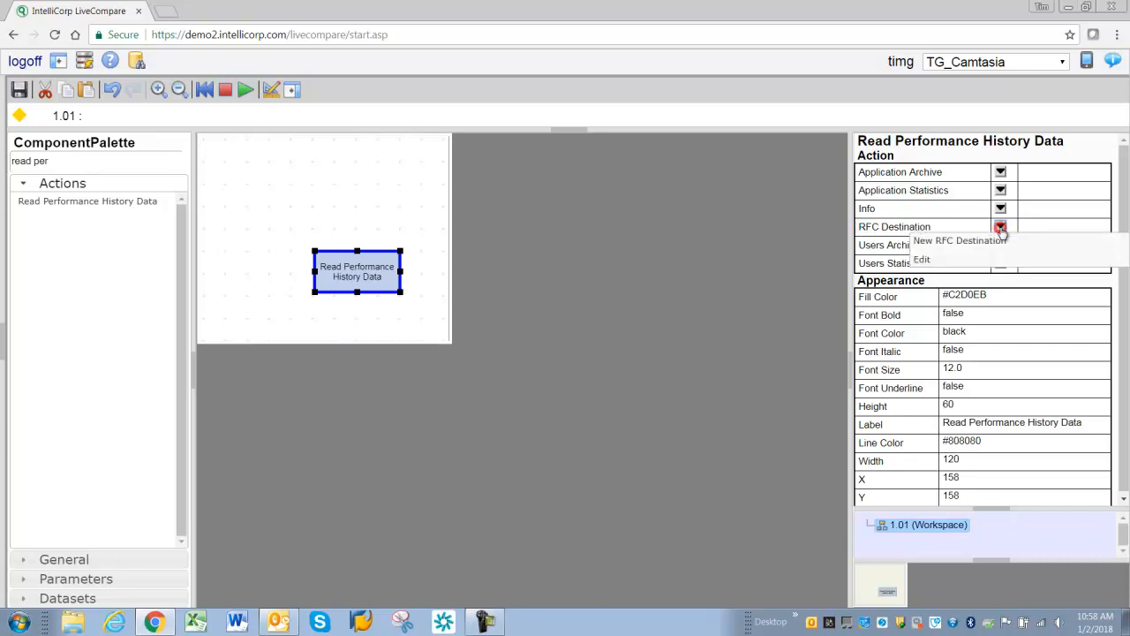
pyautogui.click(935, 242)
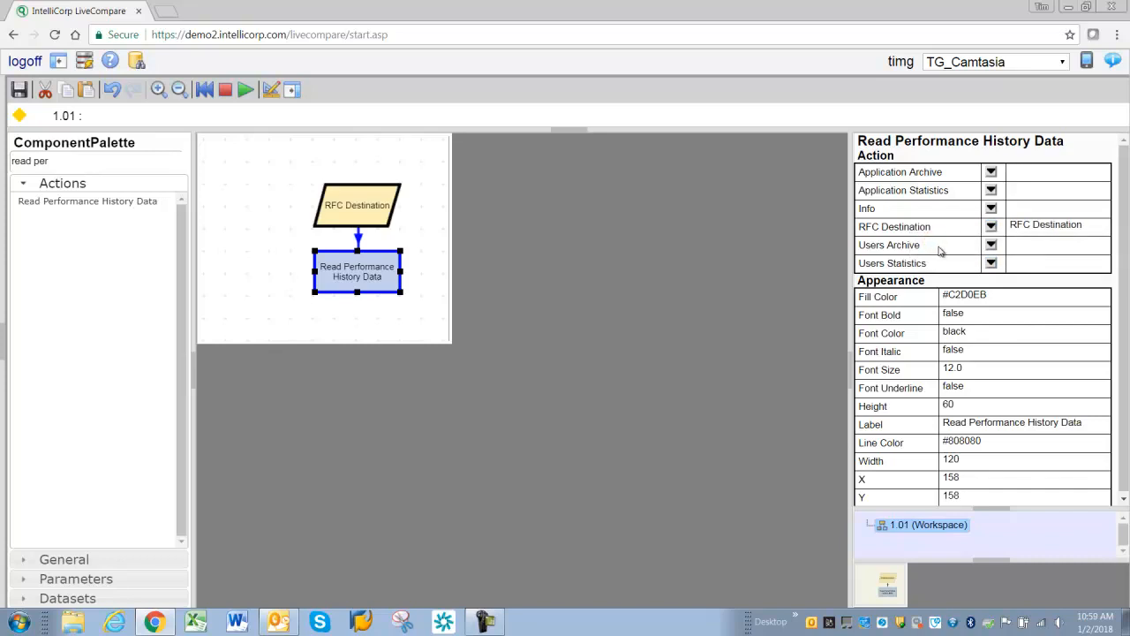
pyautogui.moveTo(864, 263); pyautogui.dragTo(923, 264)
pyautogui.click(992, 265)
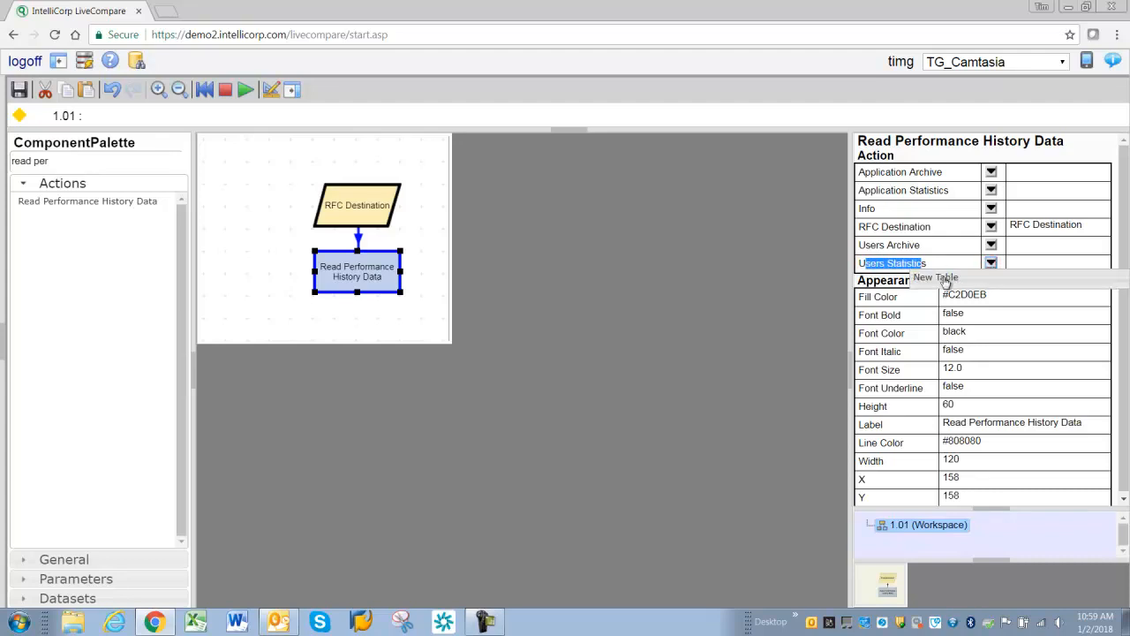
pyautogui.click(936, 277)
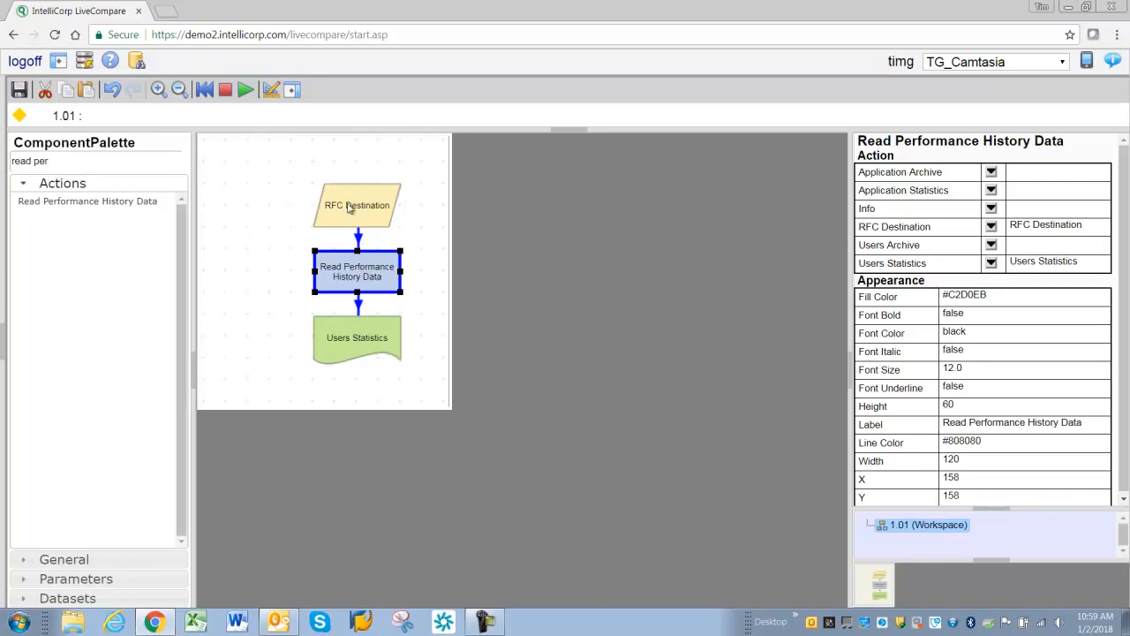
# - Select each workflow node in turn to inspect its properties
pyautogui.click(350, 210)
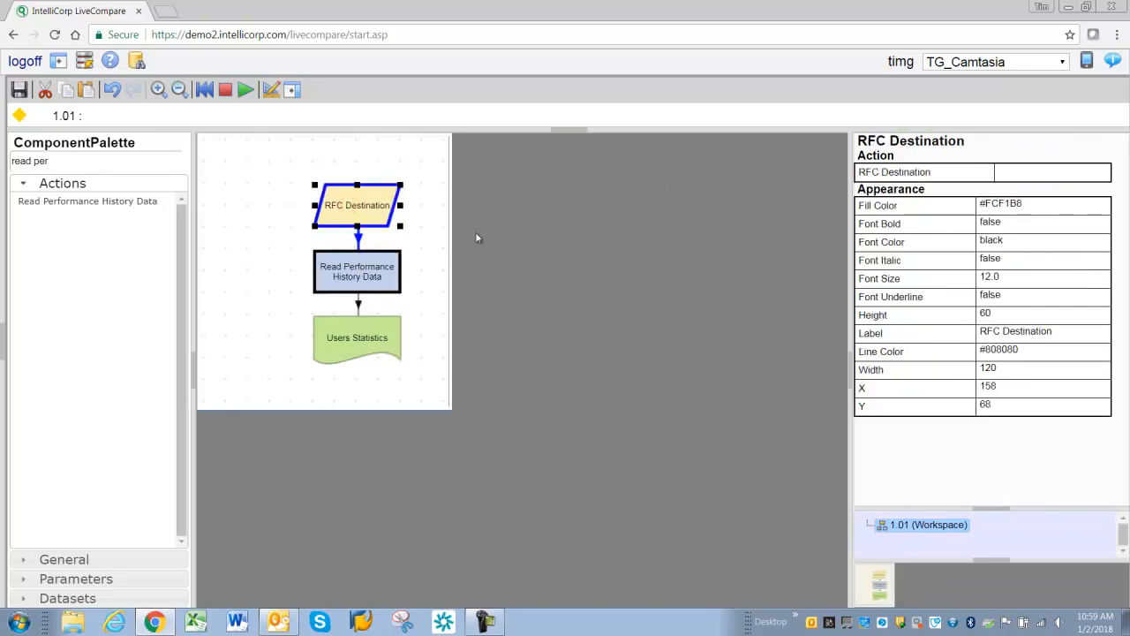
pyautogui.click(352, 269)
pyautogui.click(351, 340)
pyautogui.click(350, 274)
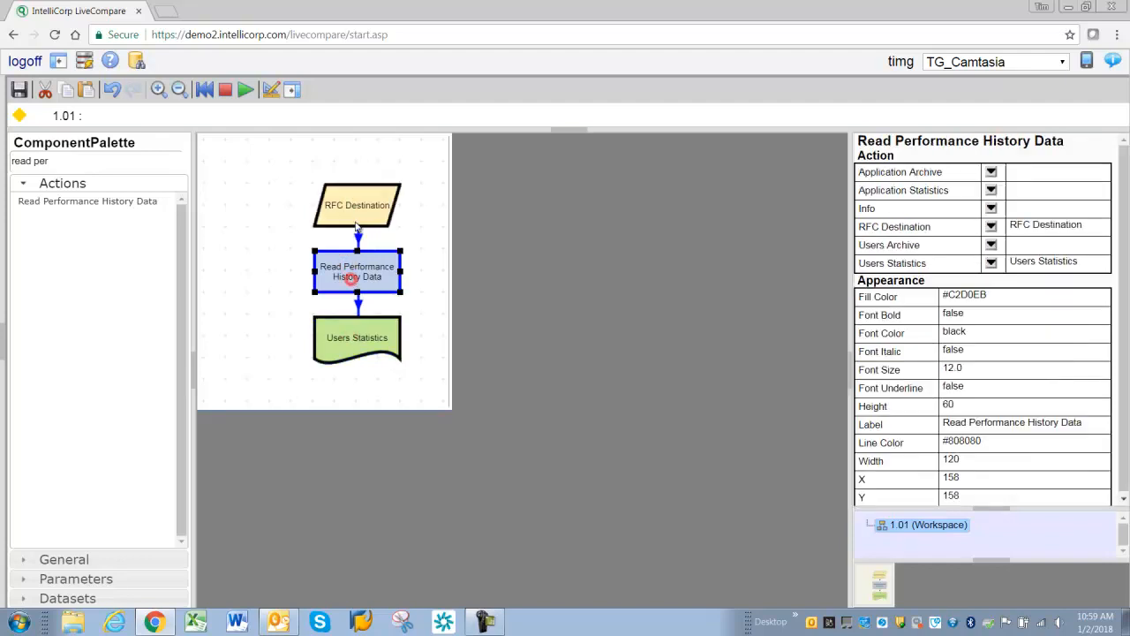
pyautogui.click(356, 216)
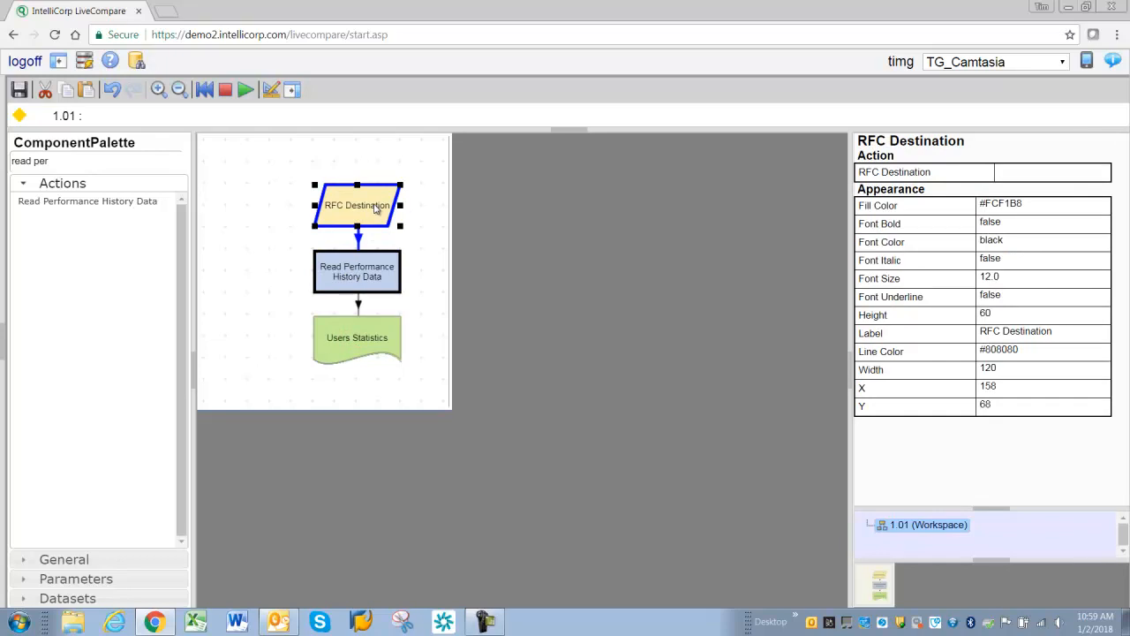
pyautogui.click(1018, 175)
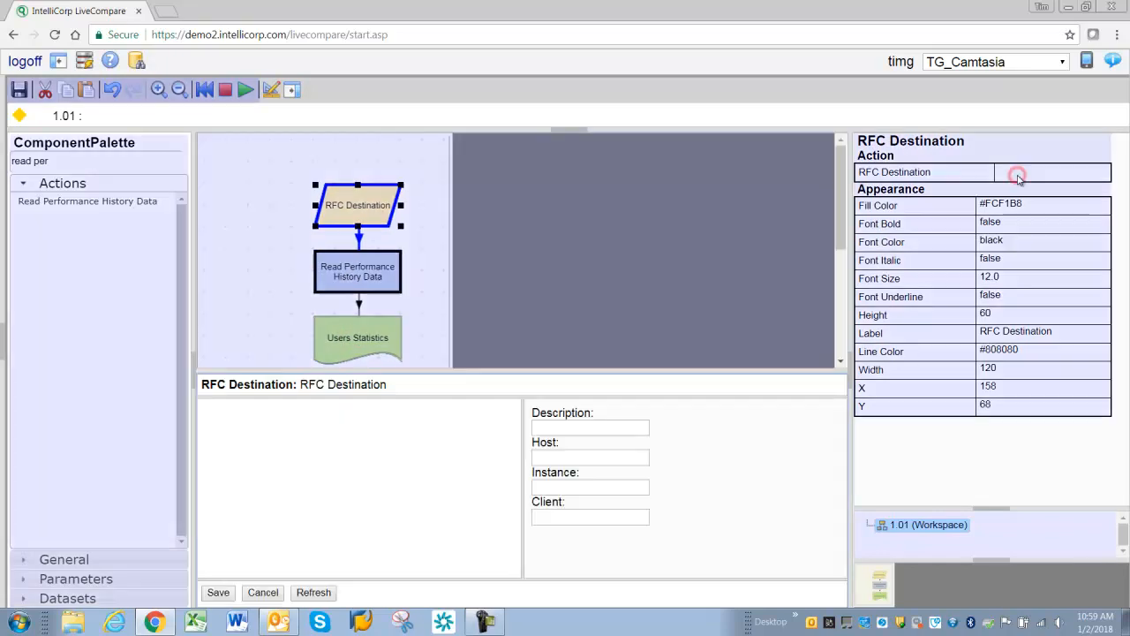
pyautogui.click(267, 592)
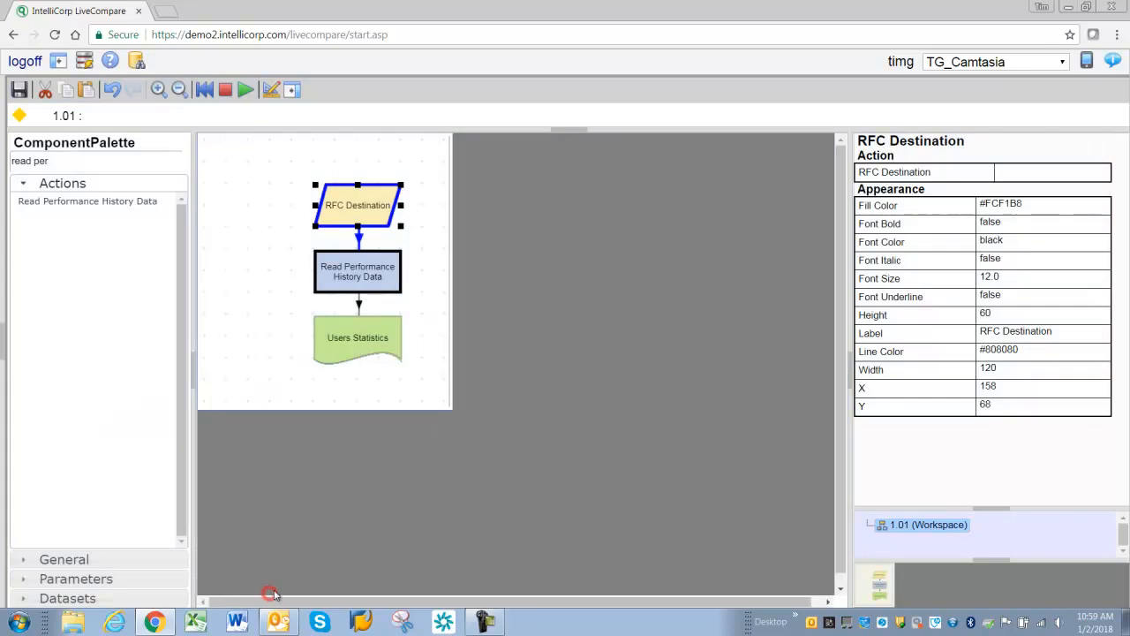
pyautogui.rightClick(351, 199)
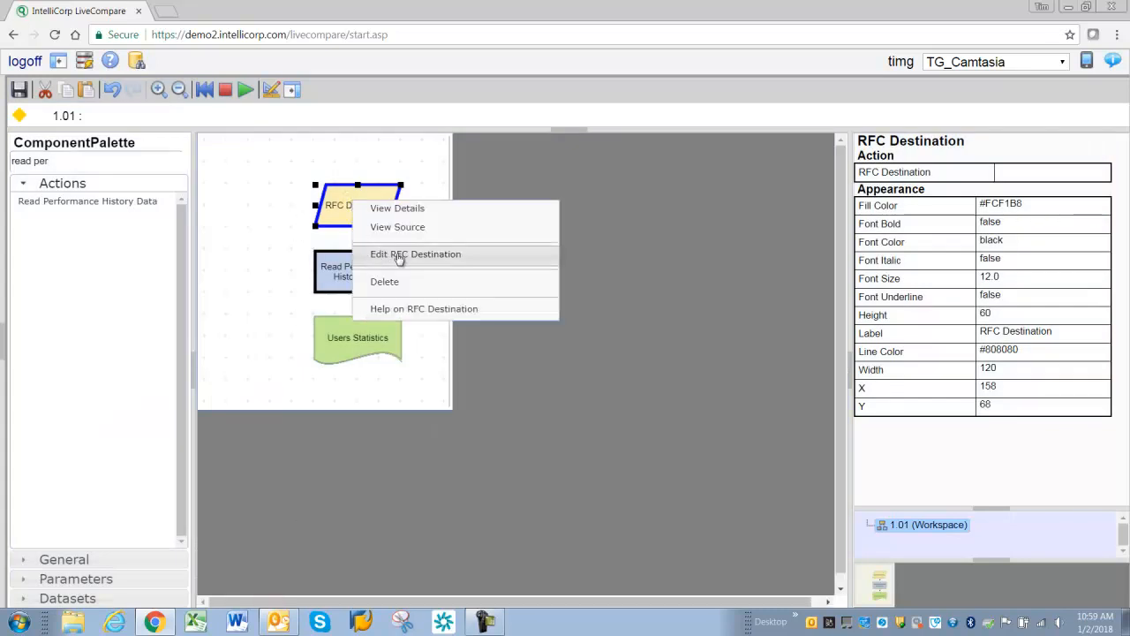
pyautogui.click(281, 191)
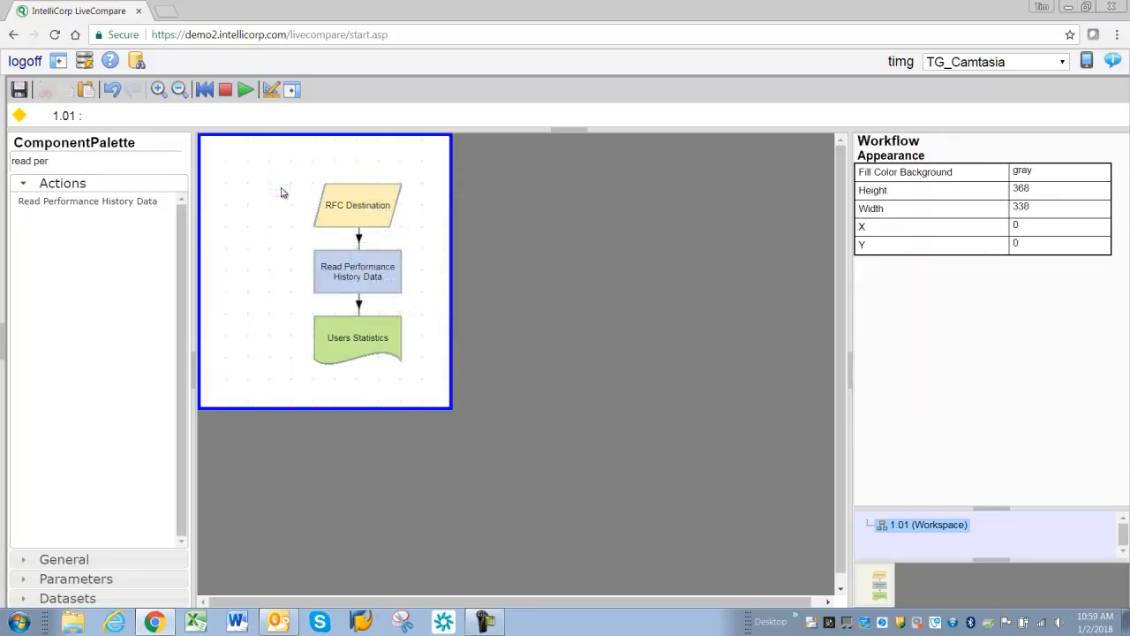
# - Set the RFC Destination node to the ISAP23-EHP system and save it
pyautogui.click(349, 210)
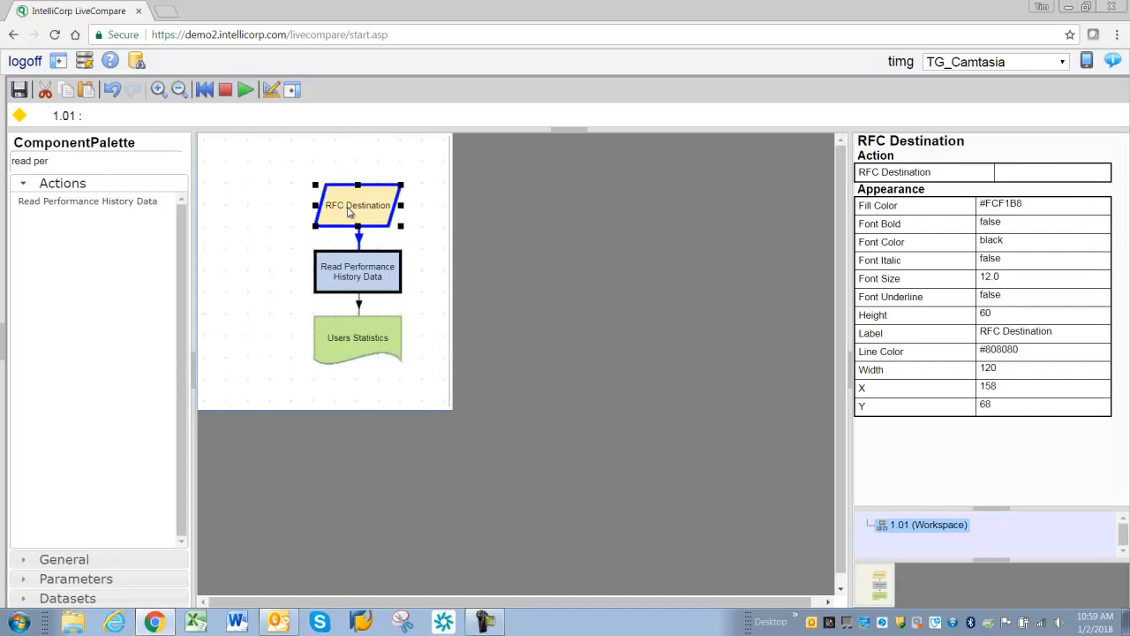
pyautogui.press('F3')
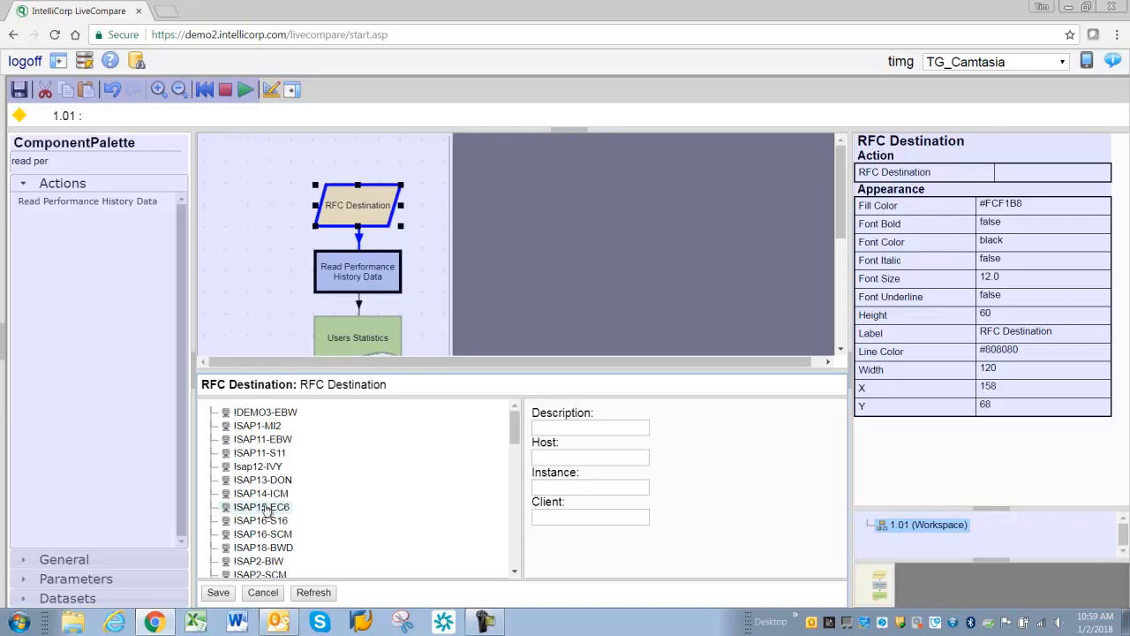
pyautogui.scroll(-3, 266, 510)
pyautogui.click(252, 468)
pyautogui.click(218, 593)
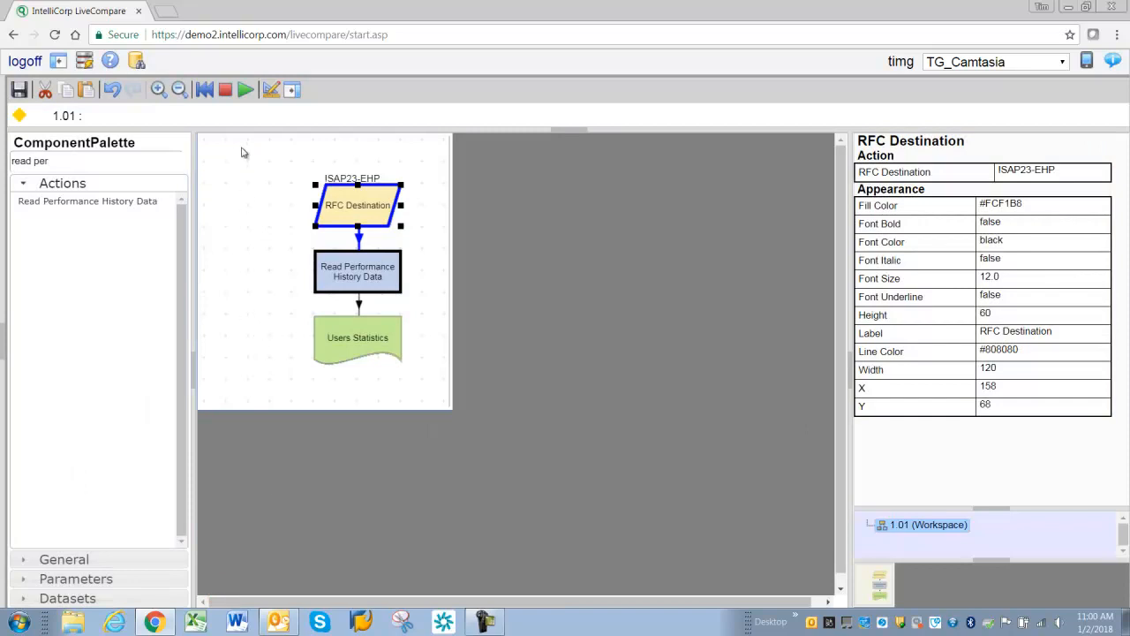
# - Run the workflow and open the Users Statistics table's contents
pyautogui.click(245, 92)
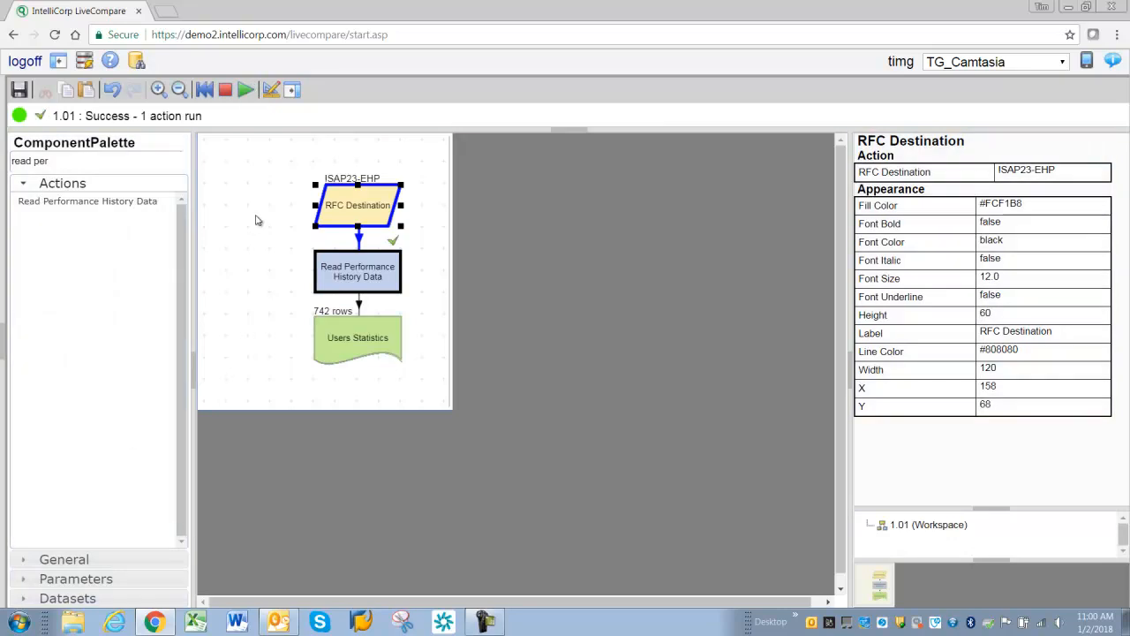
pyautogui.doubleClick(351, 338)
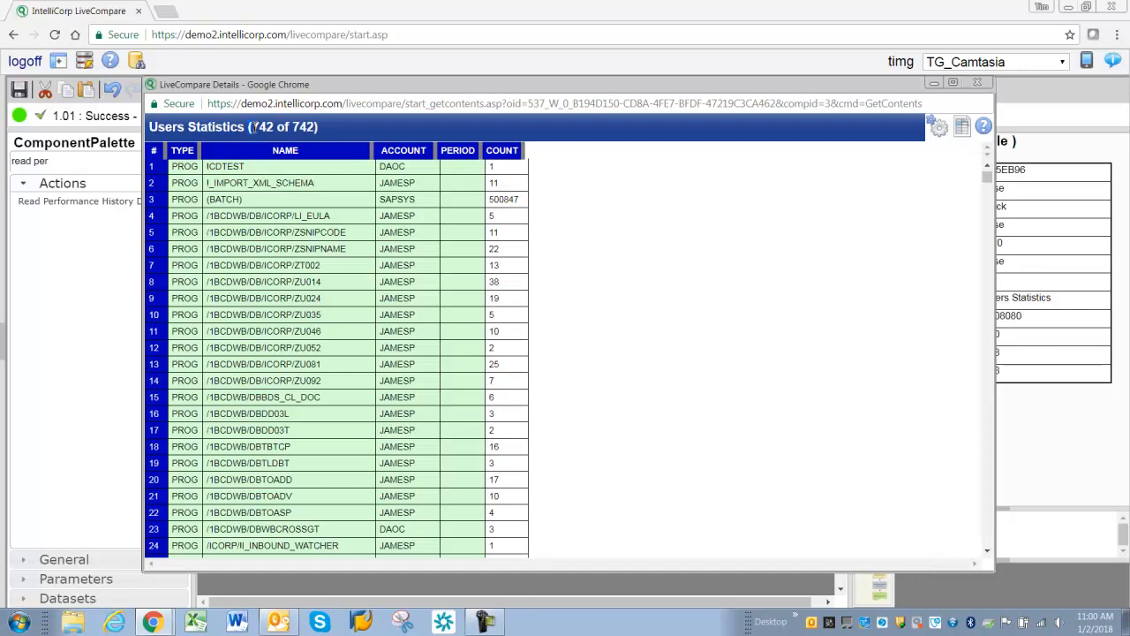
pyautogui.moveTo(252, 127); pyautogui.dragTo(261, 127)
pyautogui.moveTo(278, 126); pyautogui.dragTo(281, 127)
# - Change the maximum number of rows to display in the table's user preferences
pyautogui.click(938, 129)
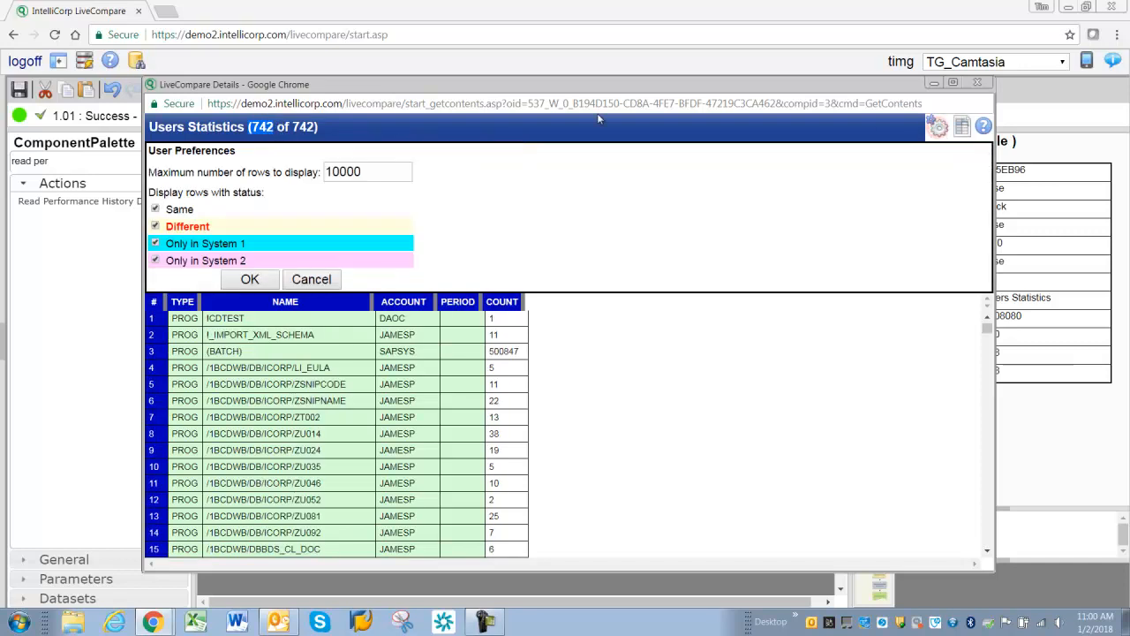
pyautogui.moveTo(373, 173); pyautogui.dragTo(320, 172)
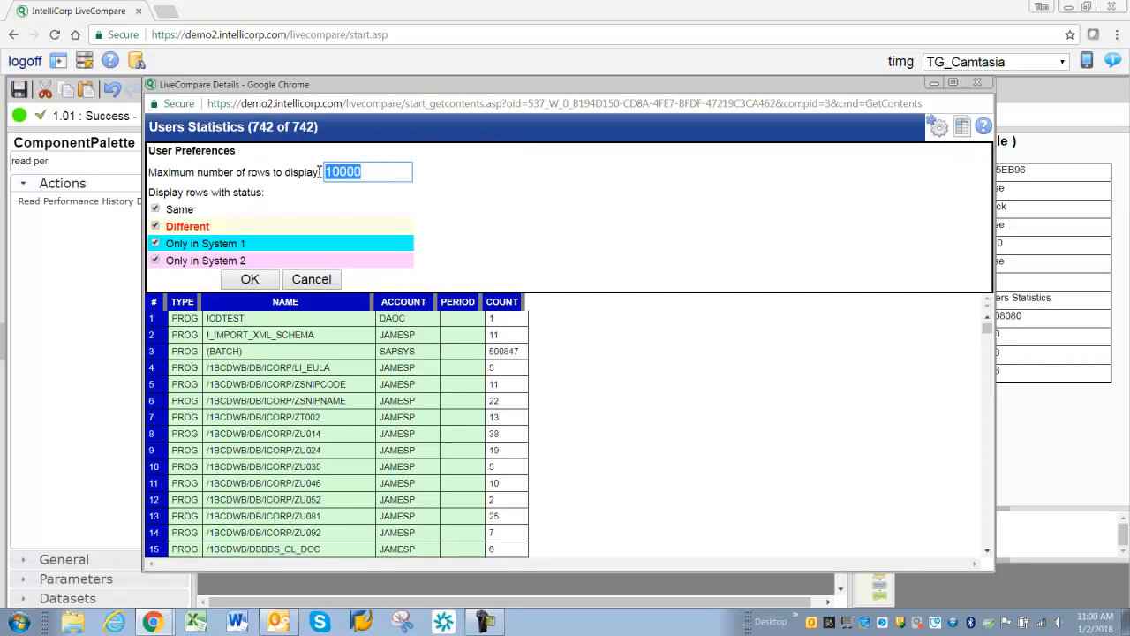
pyautogui.write('5')
pyautogui.click(250, 279)
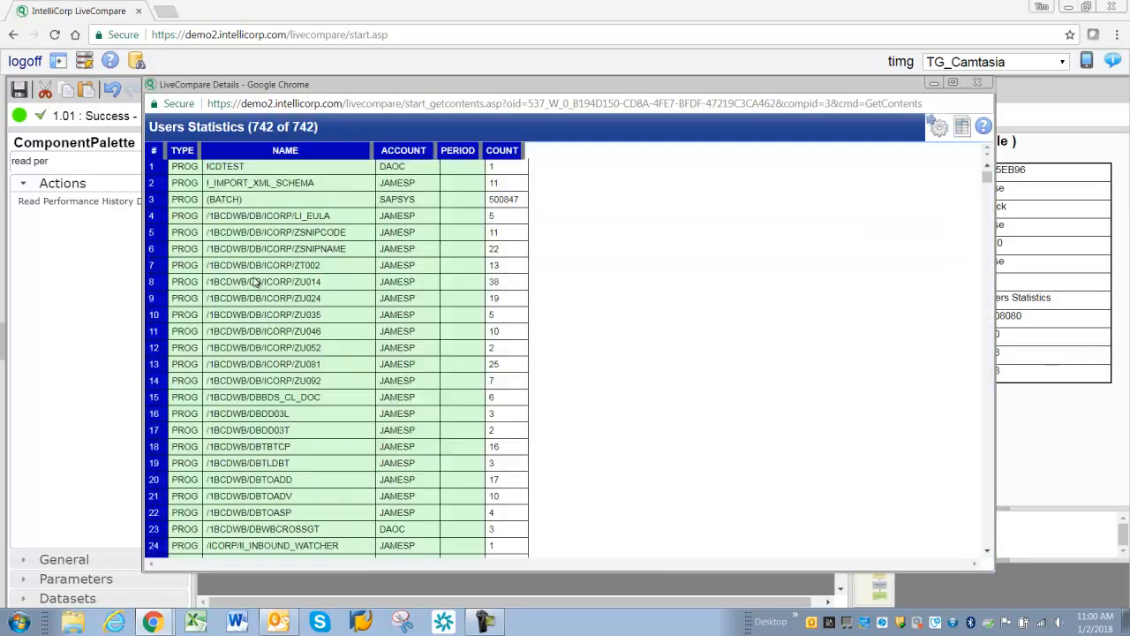
# - Browse the Users Statistics table down to its final rows
pyautogui.click(178, 152)
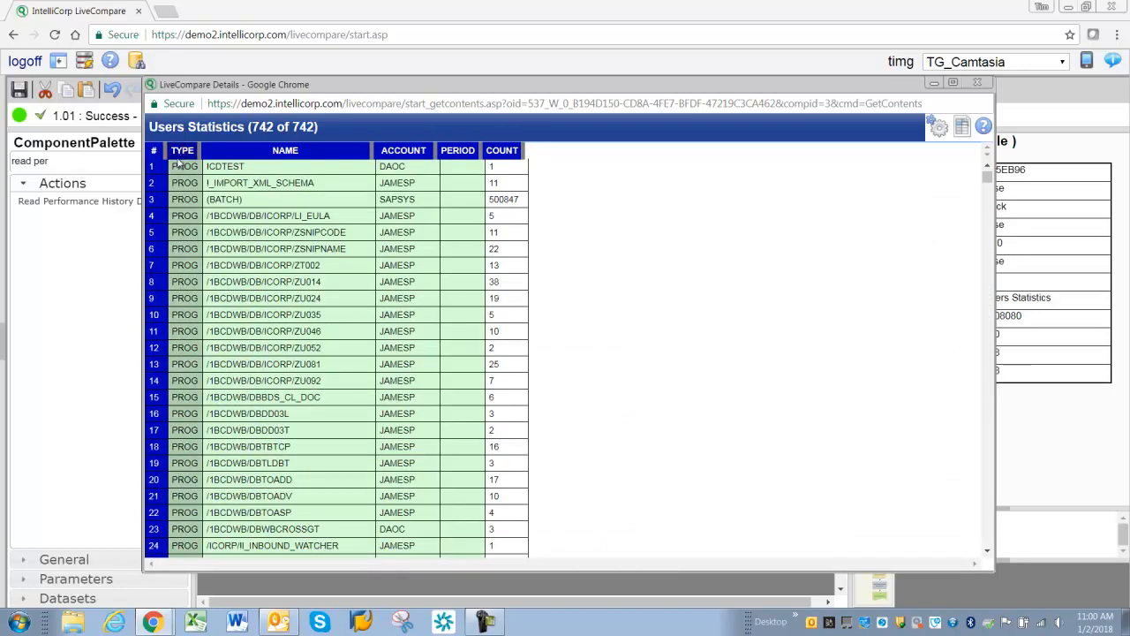
pyautogui.moveTo(986, 177); pyautogui.dragTo(989, 549)
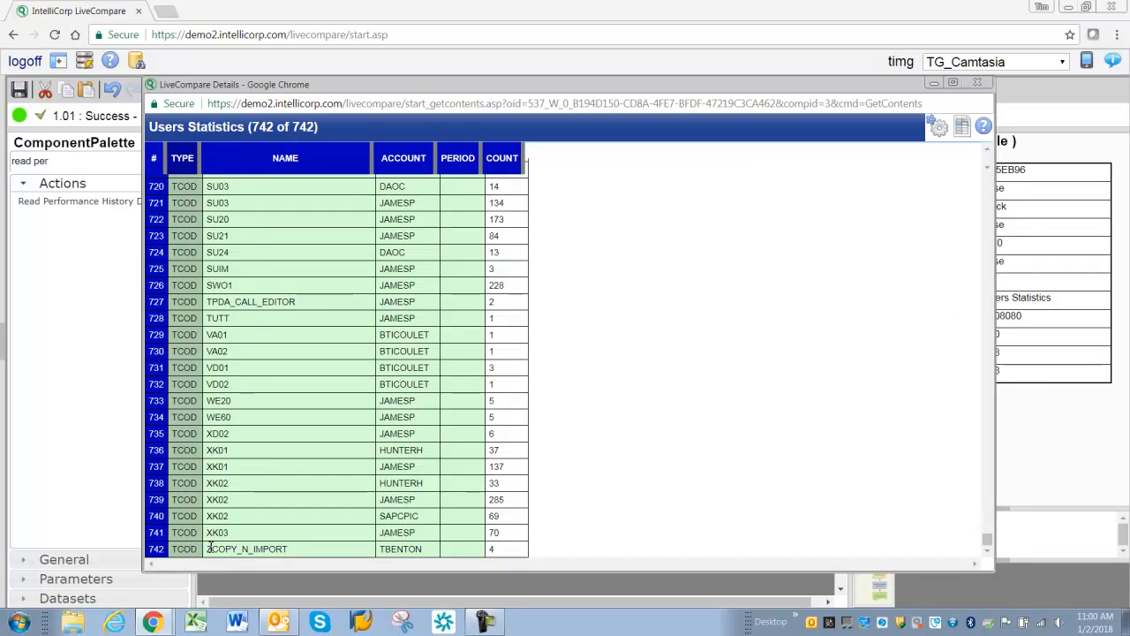
# - Examine the Users Statistics table's final rows, including the SU01 entries, and close the details window
pyautogui.click(315, 160)
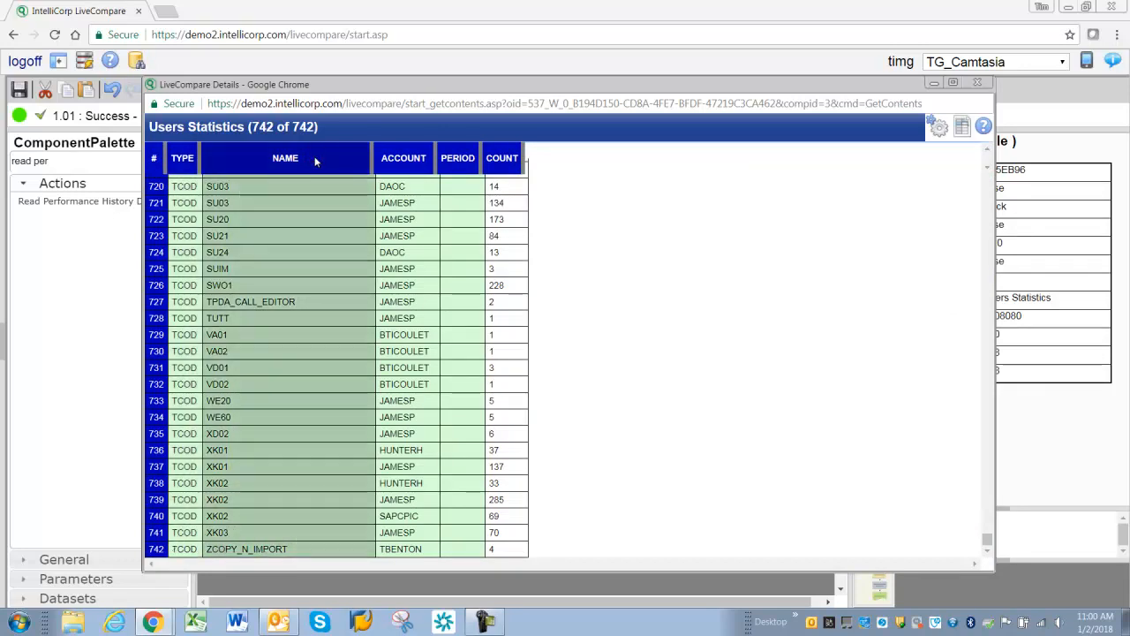
pyautogui.click(224, 336)
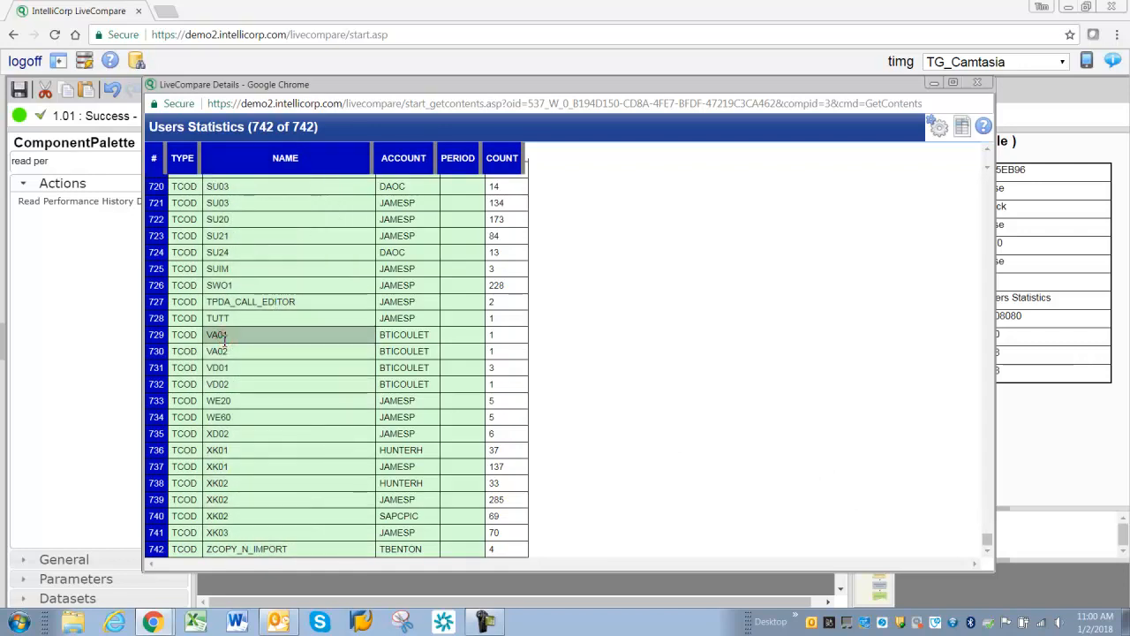
pyautogui.click(421, 336)
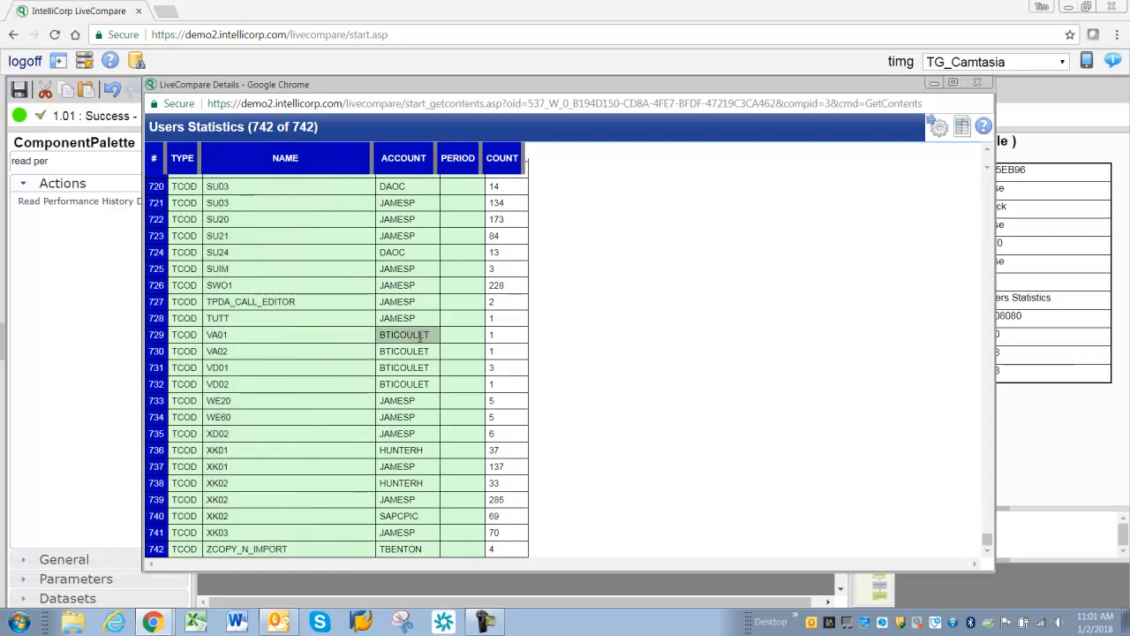
pyautogui.click(497, 339)
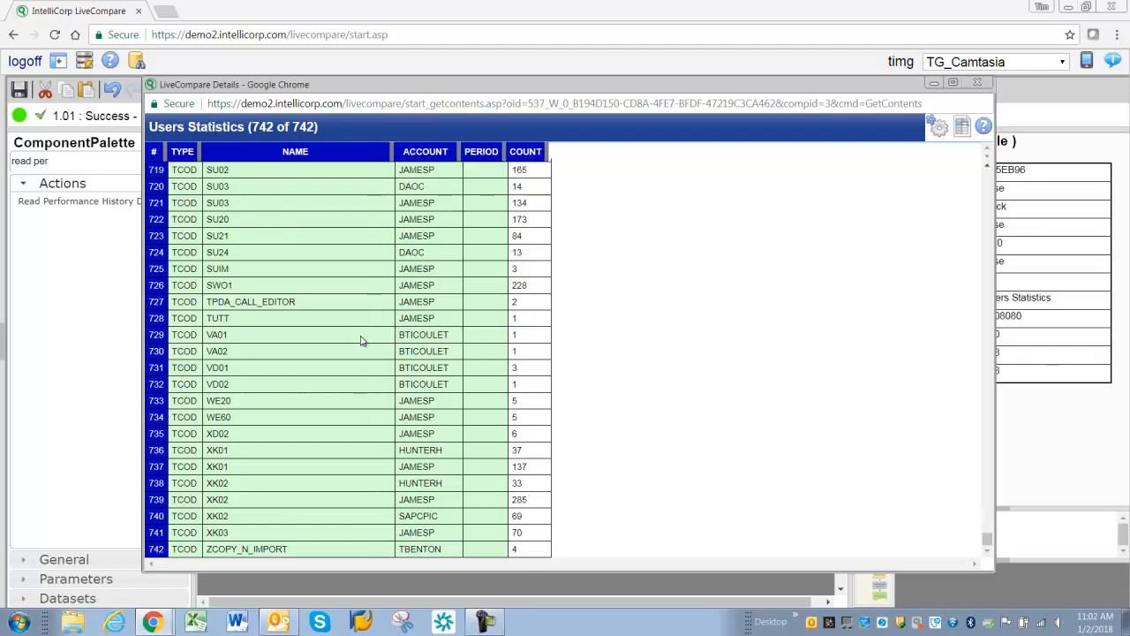
pyautogui.scroll(3, 362, 336)
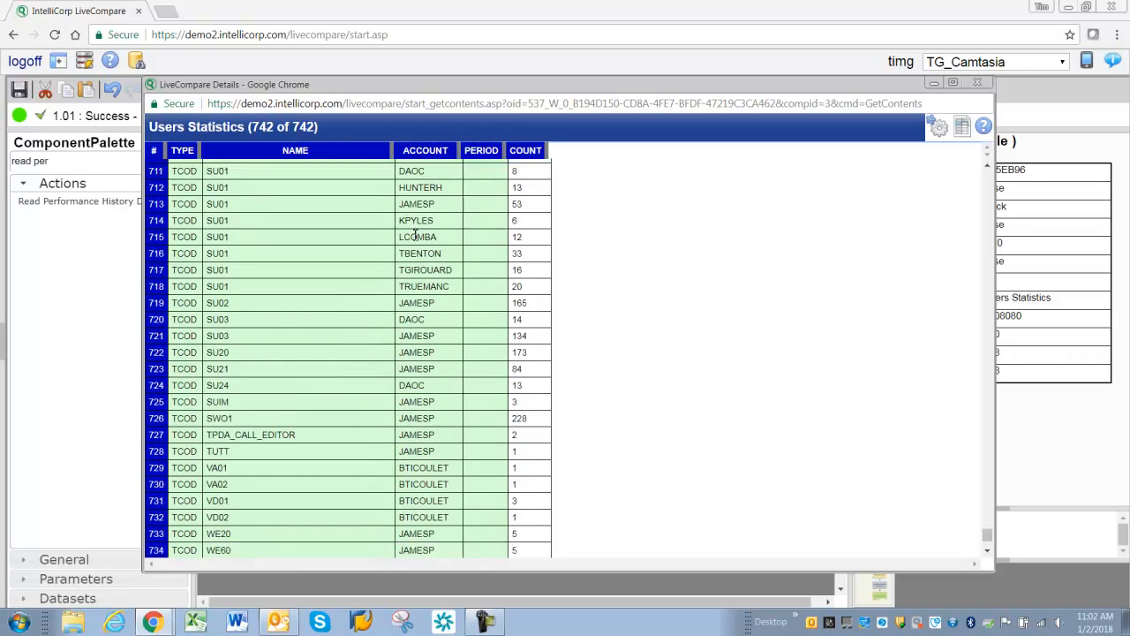
pyautogui.scroll(3, 399, 245)
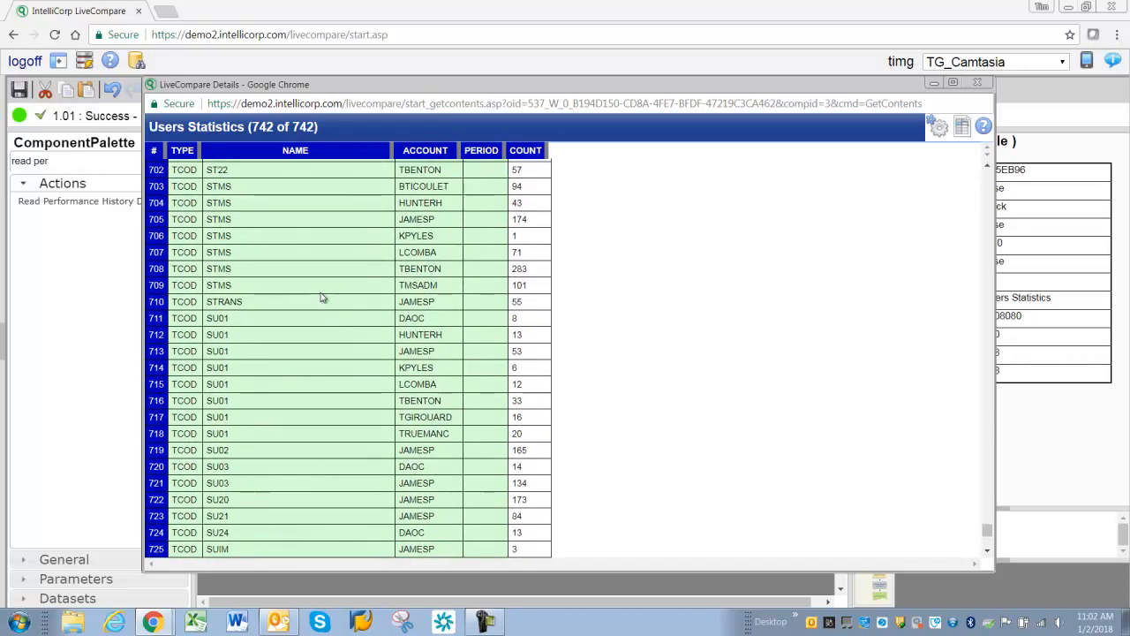
pyautogui.moveTo(218, 306); pyautogui.dragTo(225, 431)
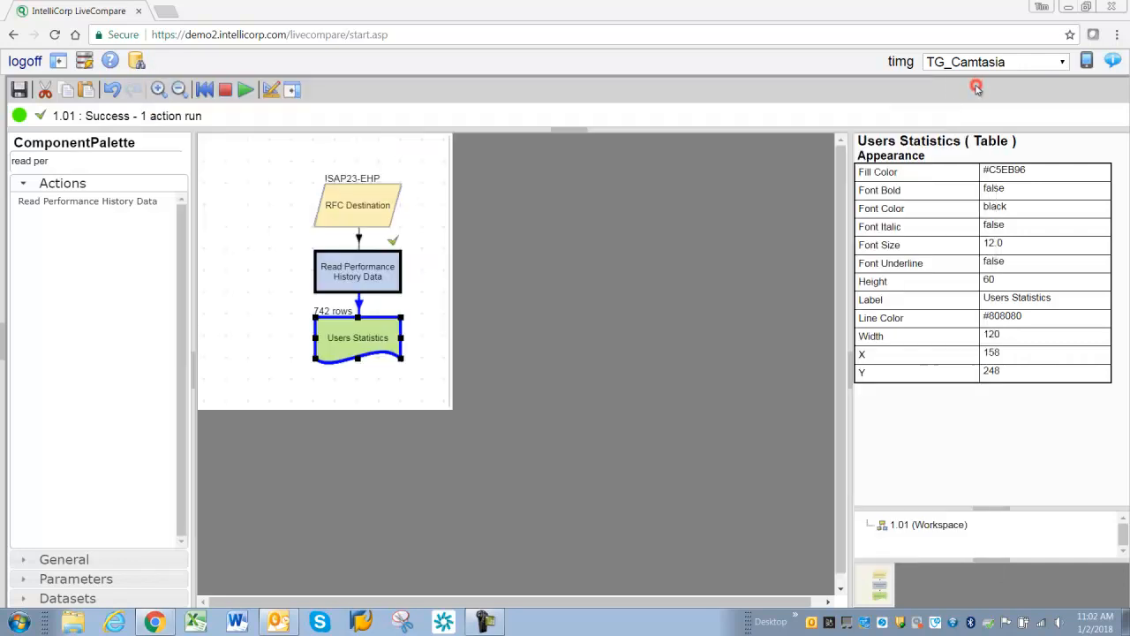
pyautogui.click(977, 84)
# - Search the component palette for sql and place an Execute SQL action below the Users Statistics table
pyautogui.click(175, 164)
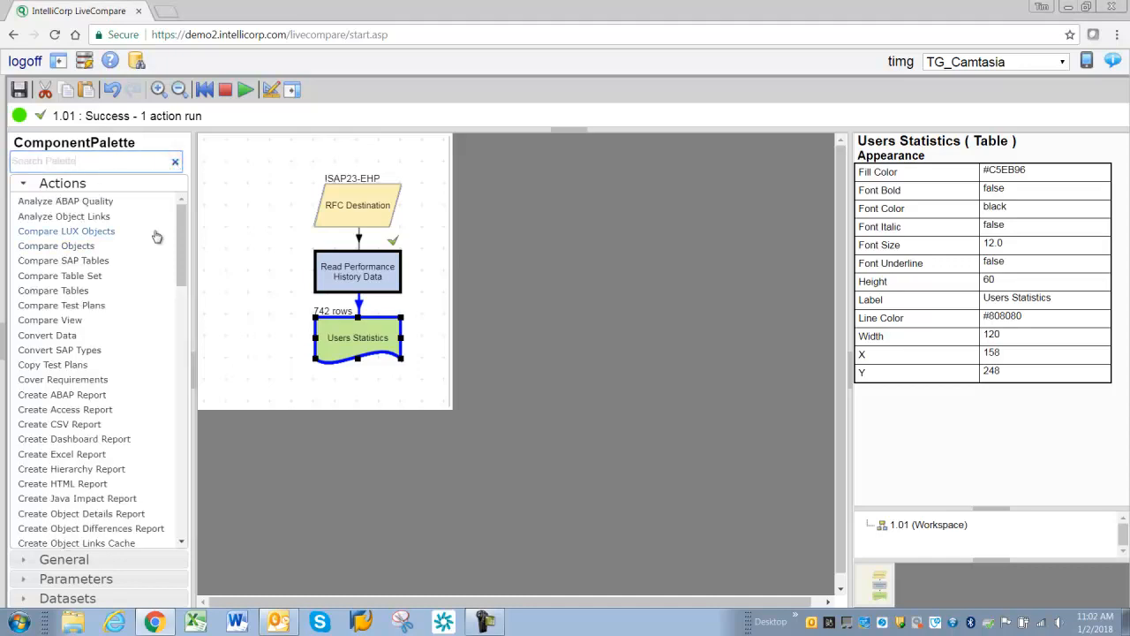
pyautogui.moveTo(184, 218)
pyautogui.mouseDown()
pyautogui.moveTo(184, 245)
pyautogui.moveTo(184, 211)
pyautogui.mouseUp()
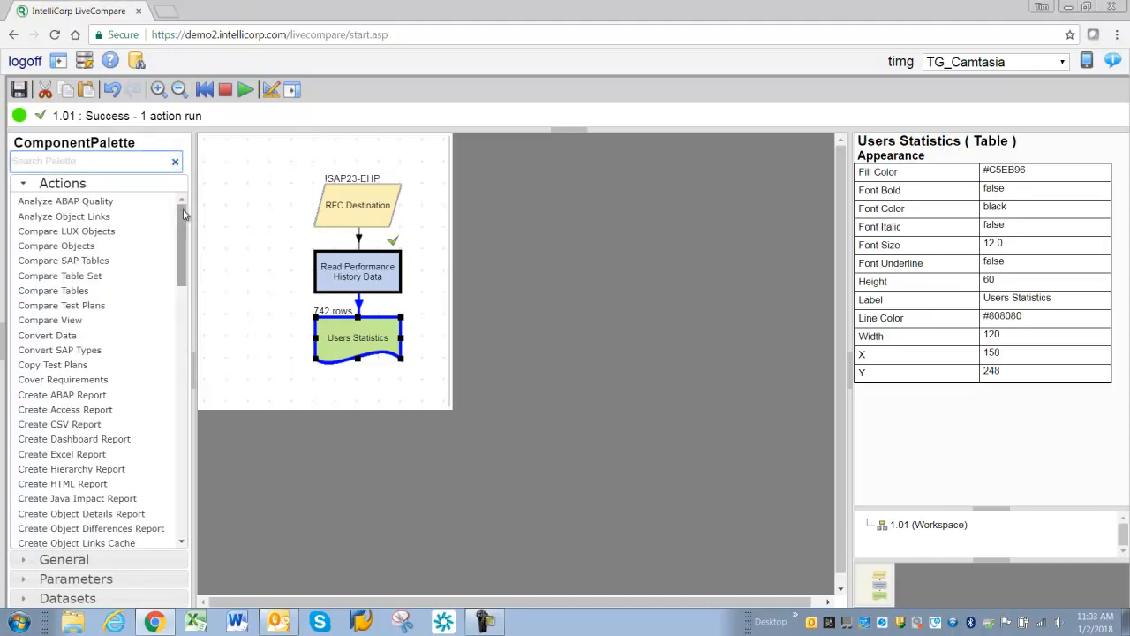
pyautogui.click(50, 163)
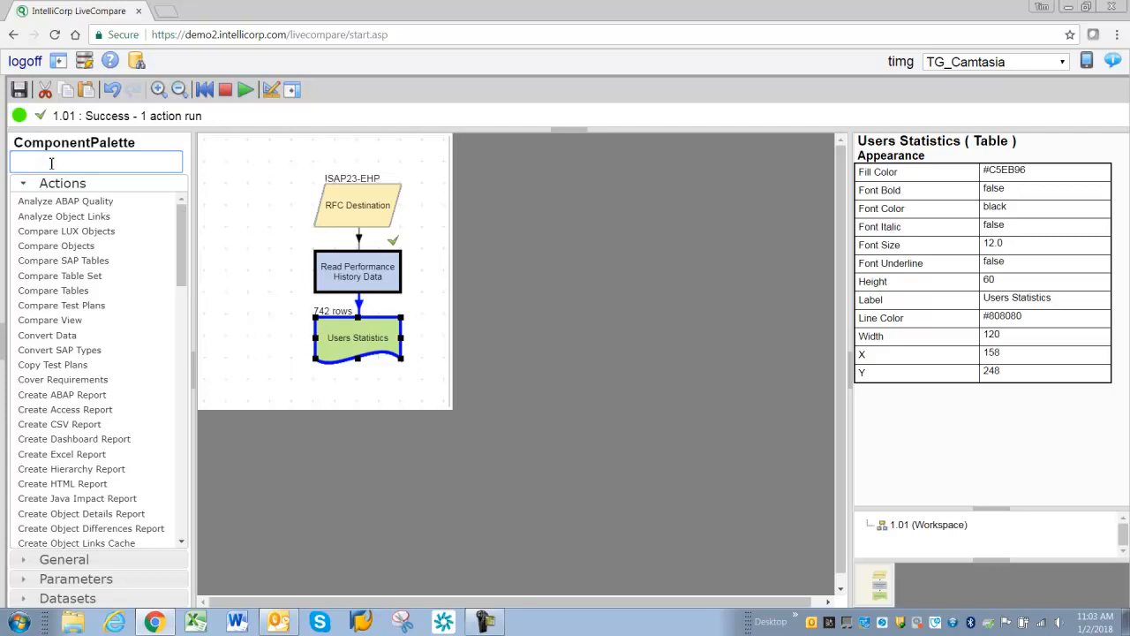
pyautogui.write('sql')
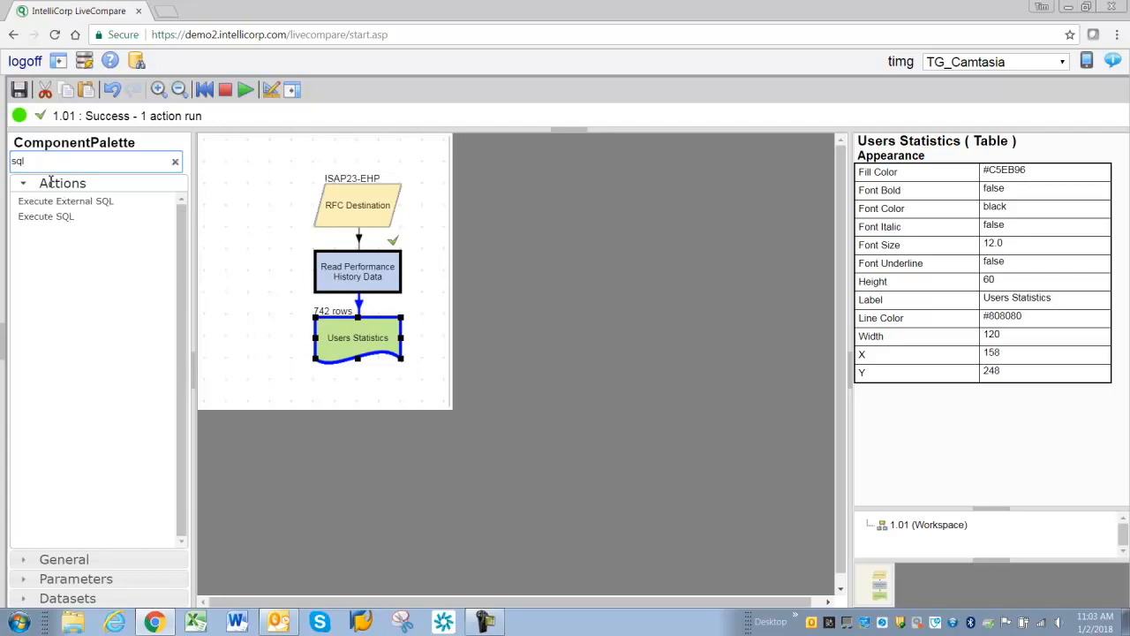
pyautogui.moveTo(36, 217); pyautogui.dragTo(346, 412)
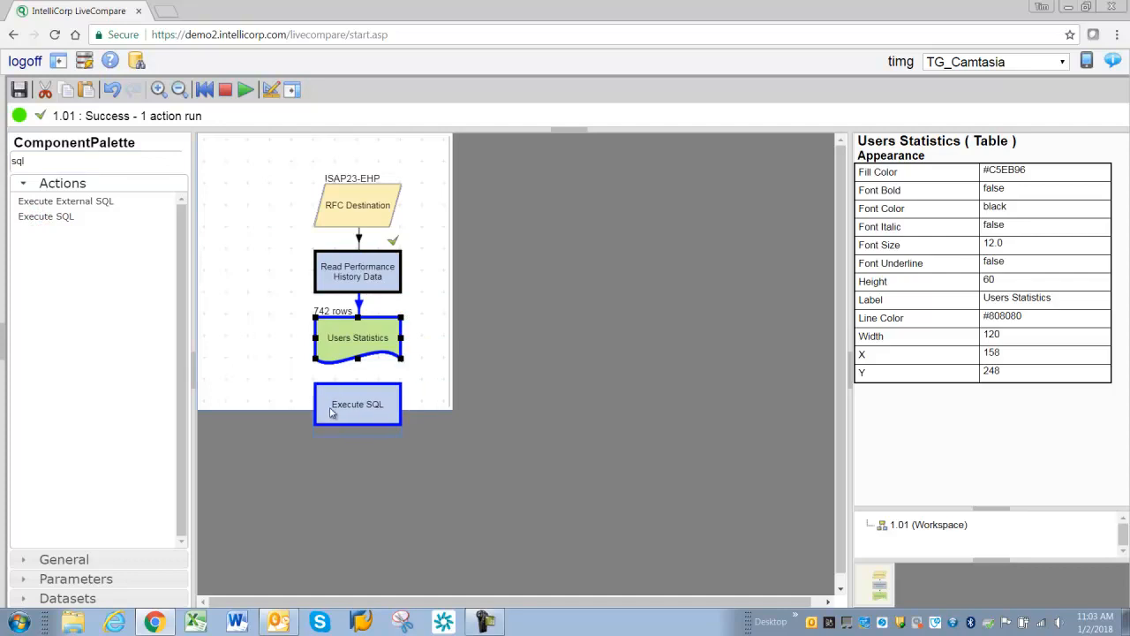
# - Set the Execute SQL action's Source1 to Users Statistics and give it a new Result table
pyautogui.click(349, 343)
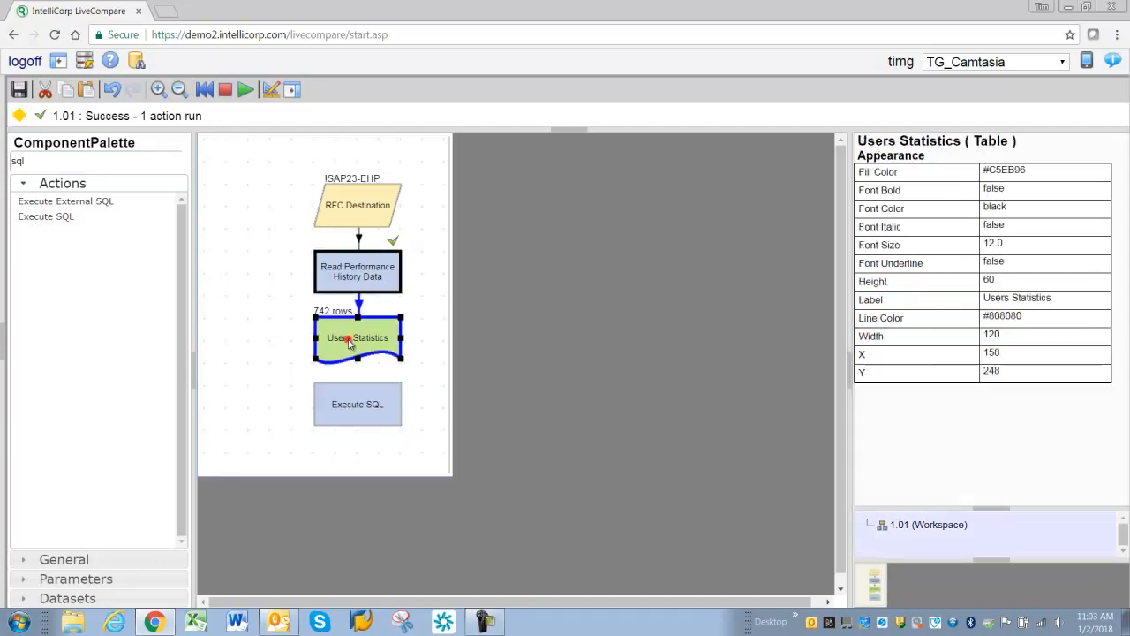
pyautogui.click(359, 411)
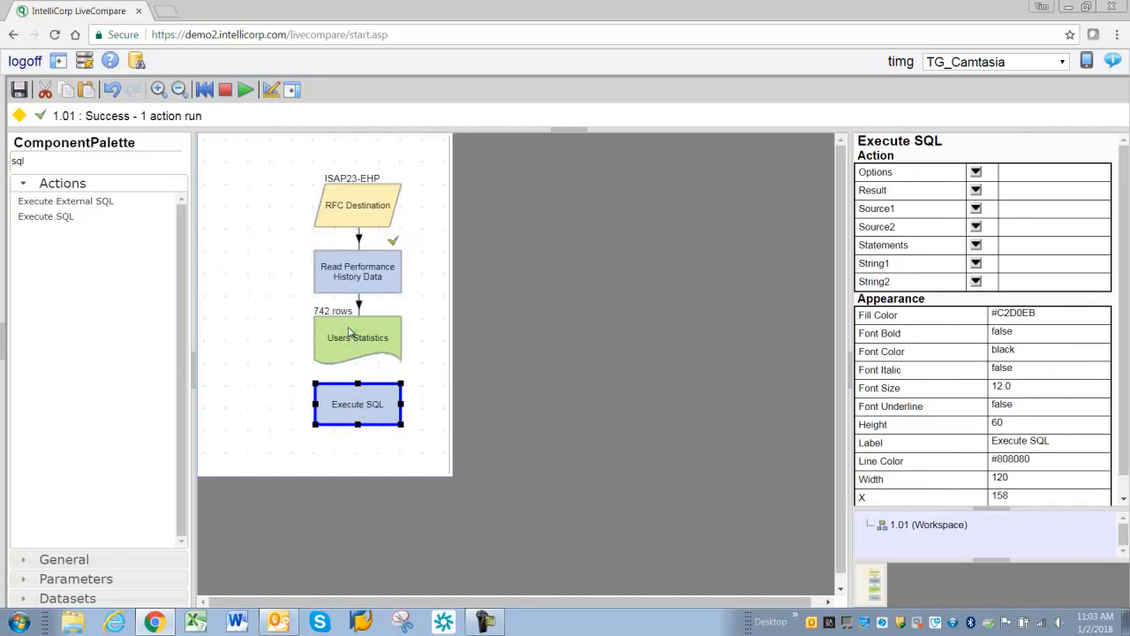
pyautogui.click(350, 331)
pyautogui.click(359, 407)
pyautogui.click(976, 210)
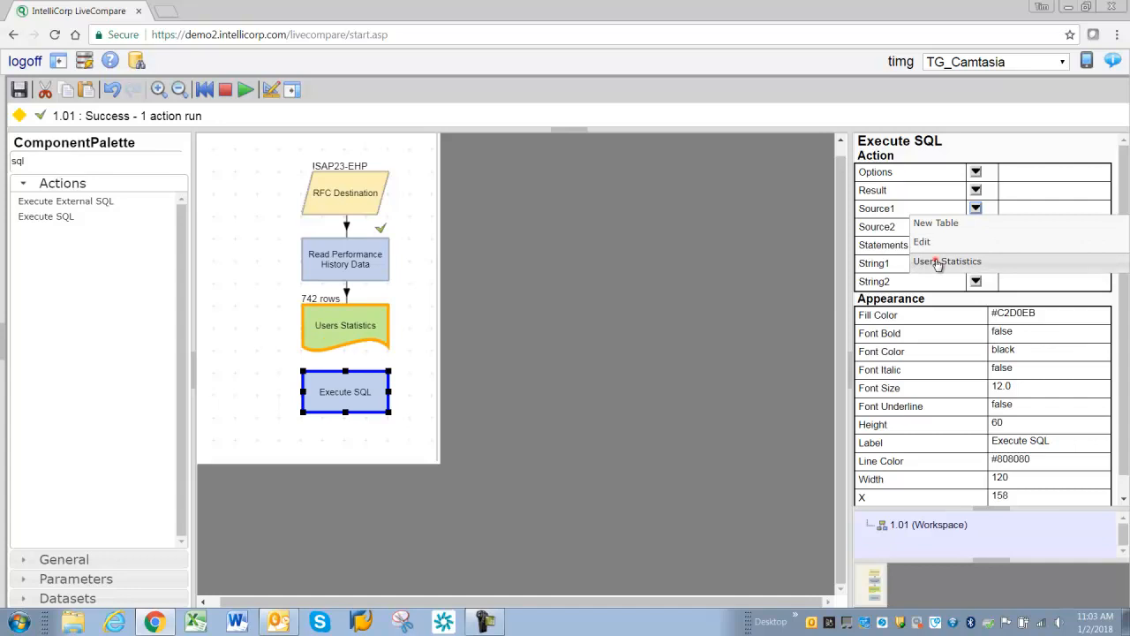
pyautogui.click(938, 263)
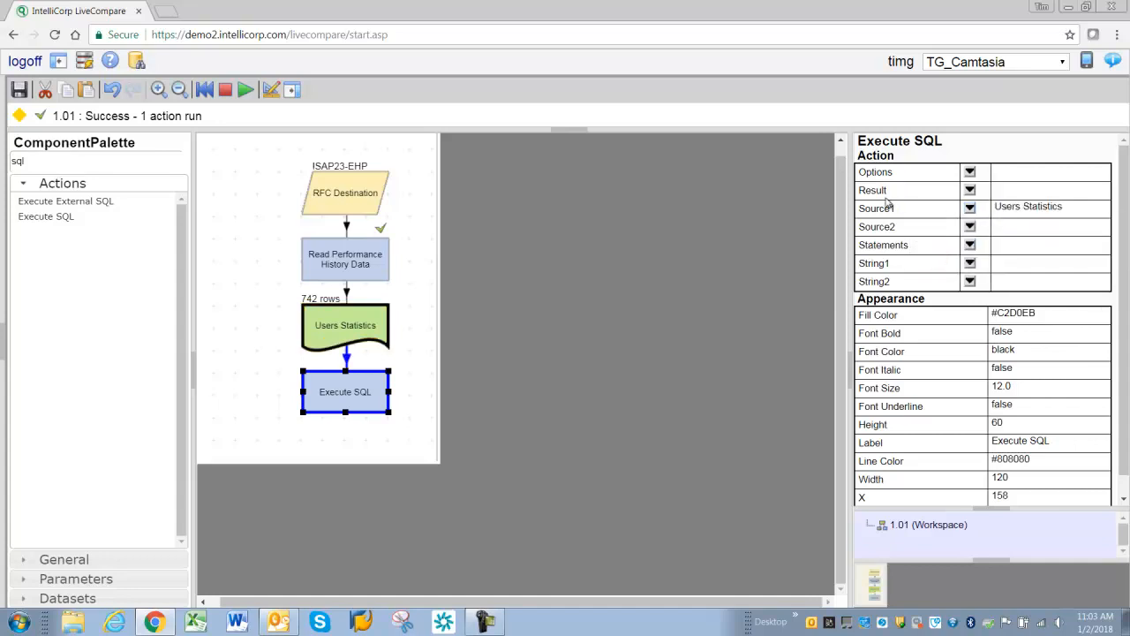
pyautogui.click(970, 191)
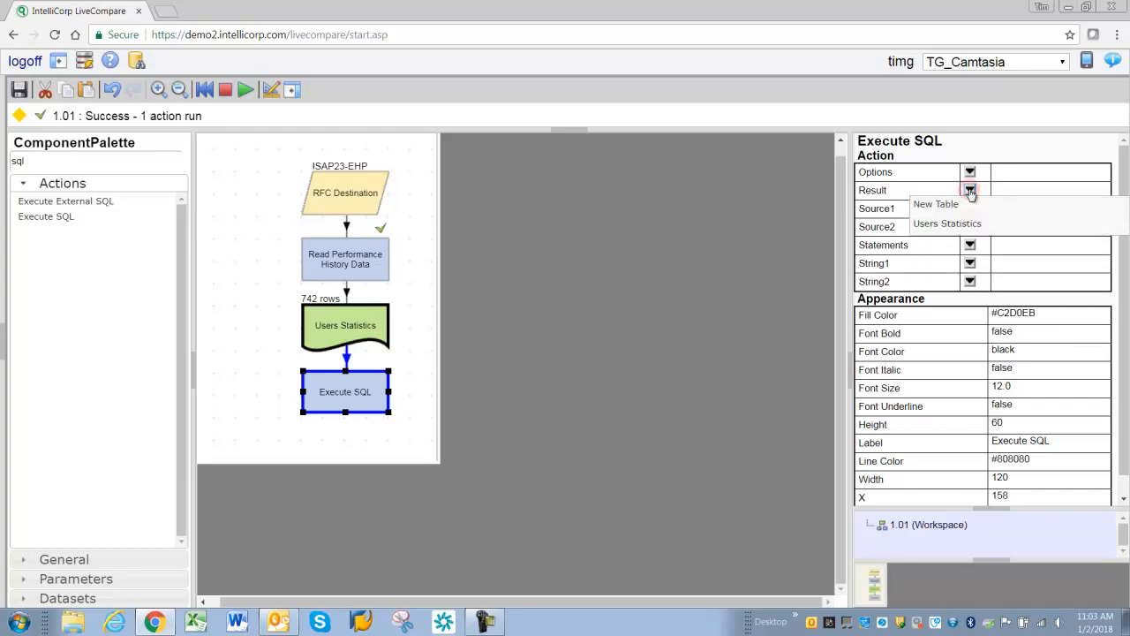
pyautogui.click(932, 207)
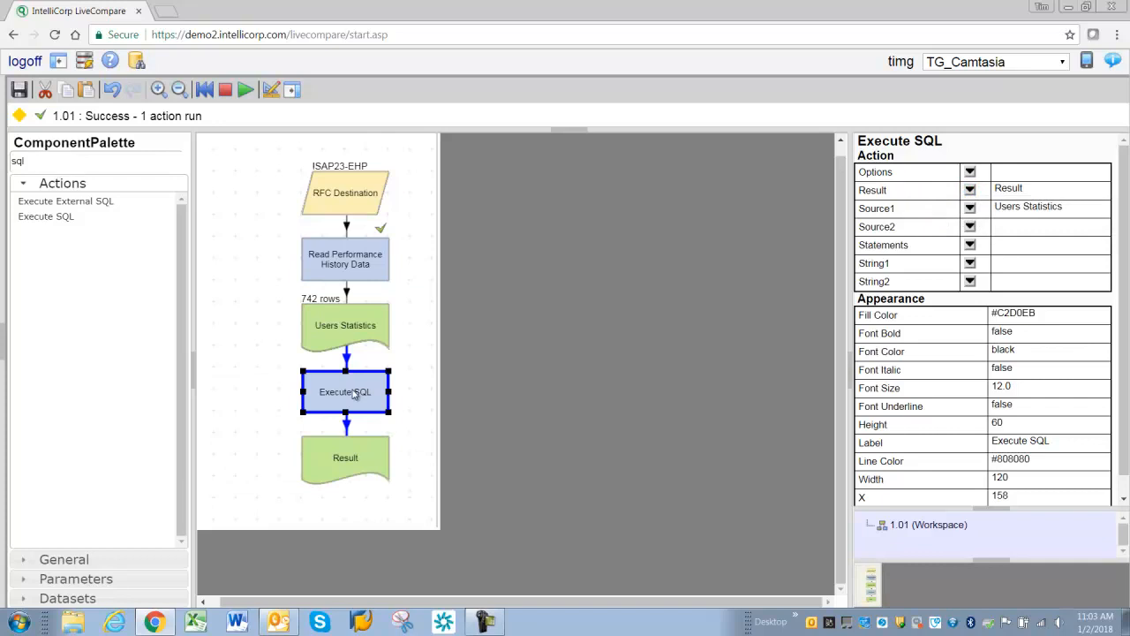
# - Enter and save the statement CREATE TABLE Result AS SELECT * FROM Source1 WHERE NAME = 'SU01' in Execute SQL
pyautogui.click(354, 394)
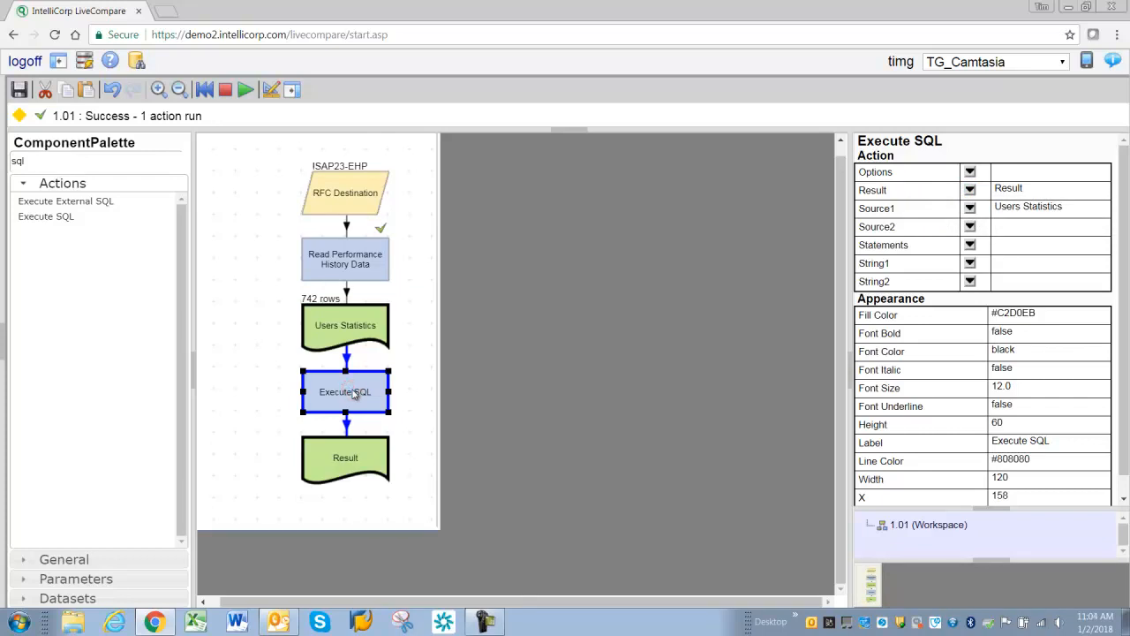
pyautogui.press('F3')
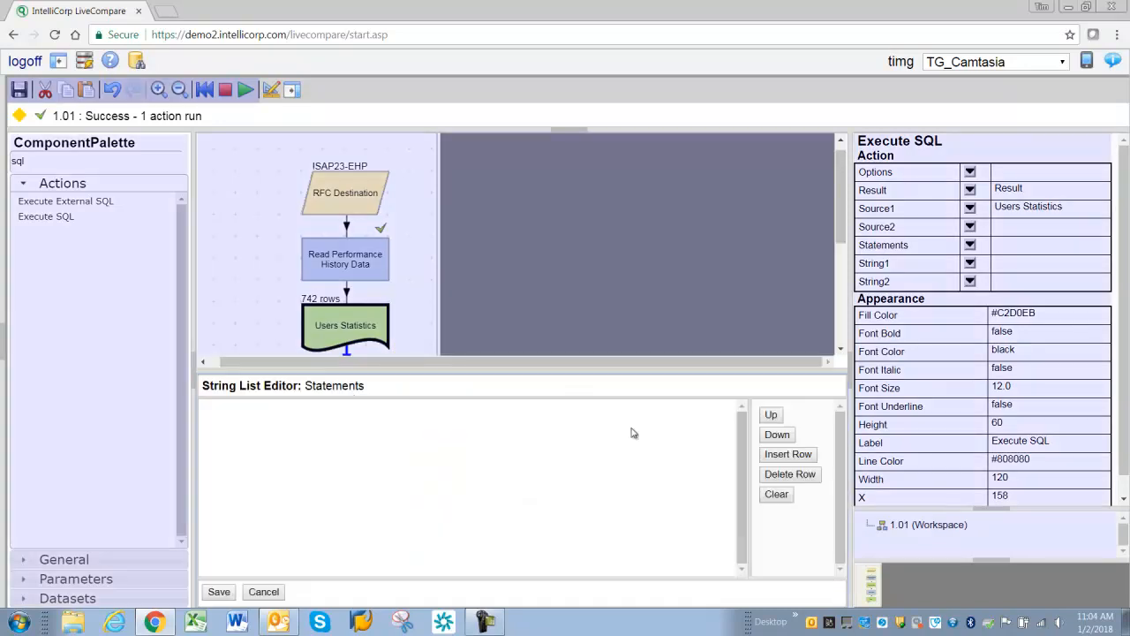
pyautogui.click(783, 454)
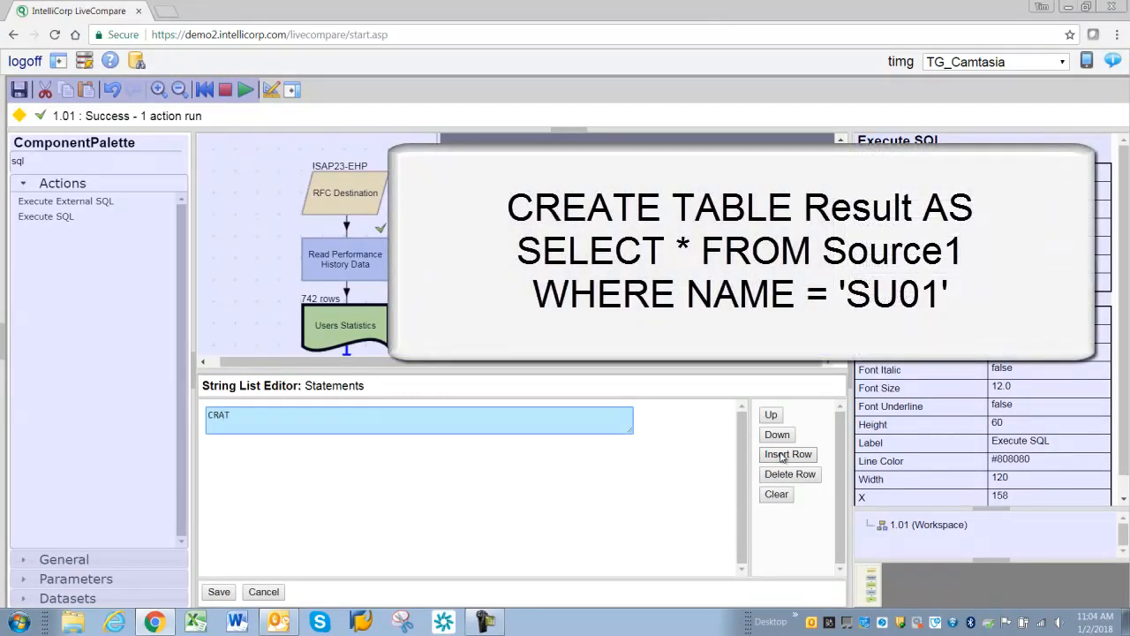
pyautogui.write('CREATE ')
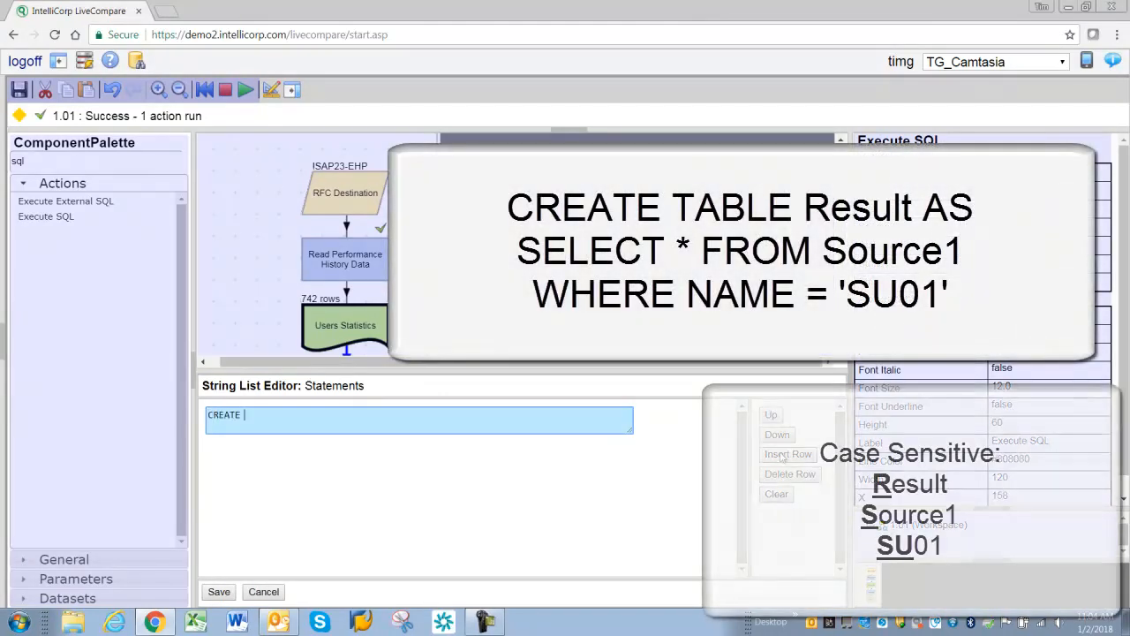
pyautogui.write('TABLE Result A')
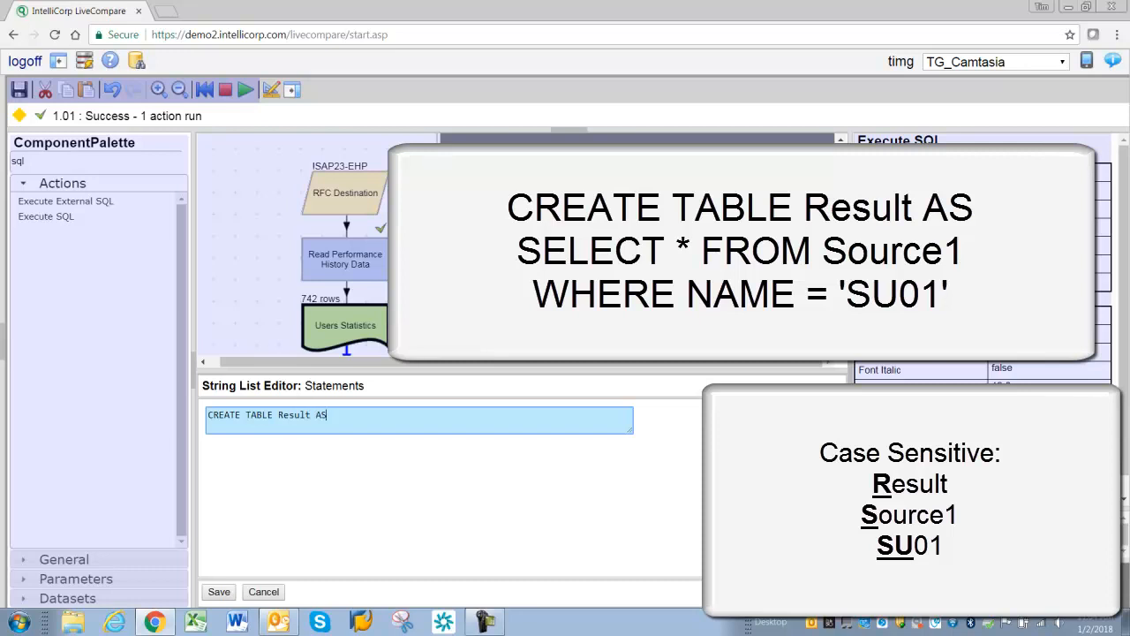
pyautogui.write('S')
pyautogui.press('Return')
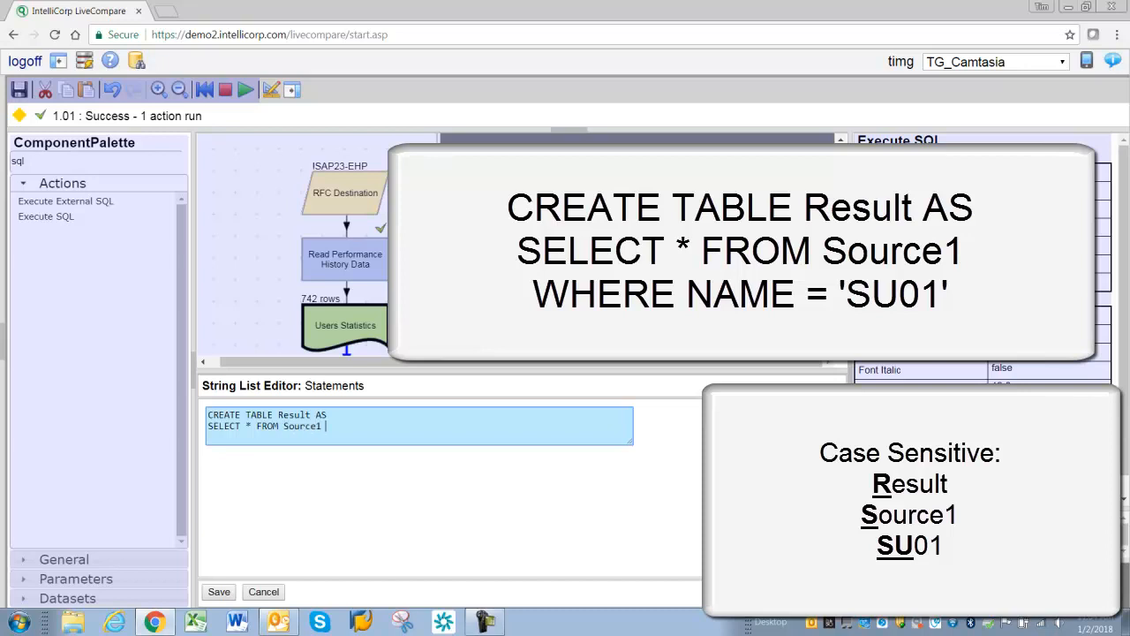
pyautogui.press('Return')
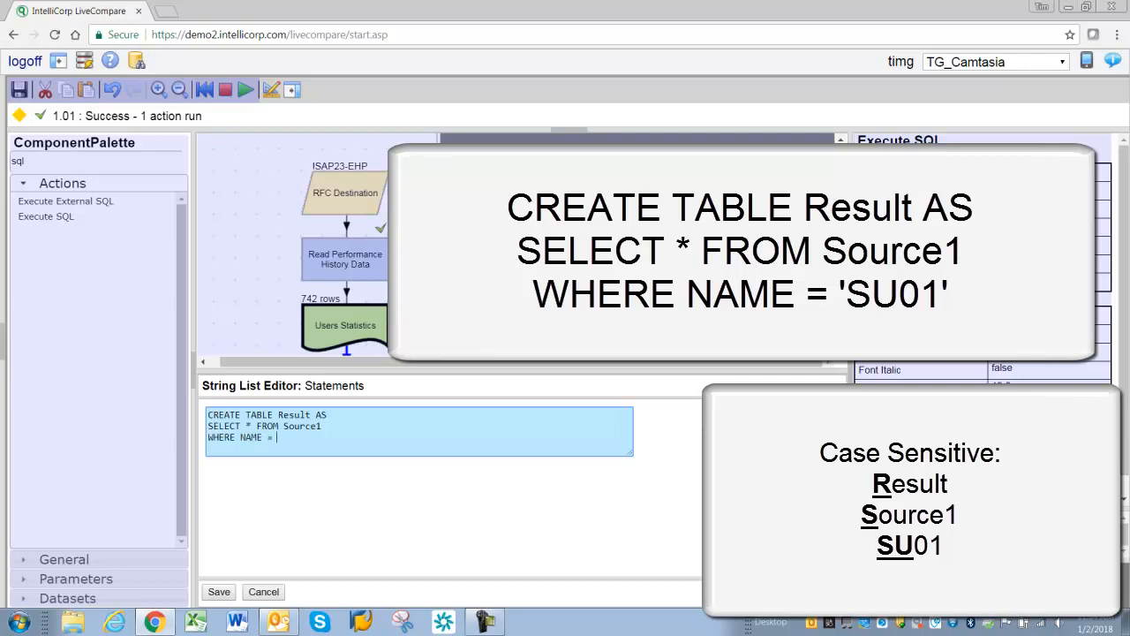
pyautogui.write("WHERE NAME = 'SU01'")
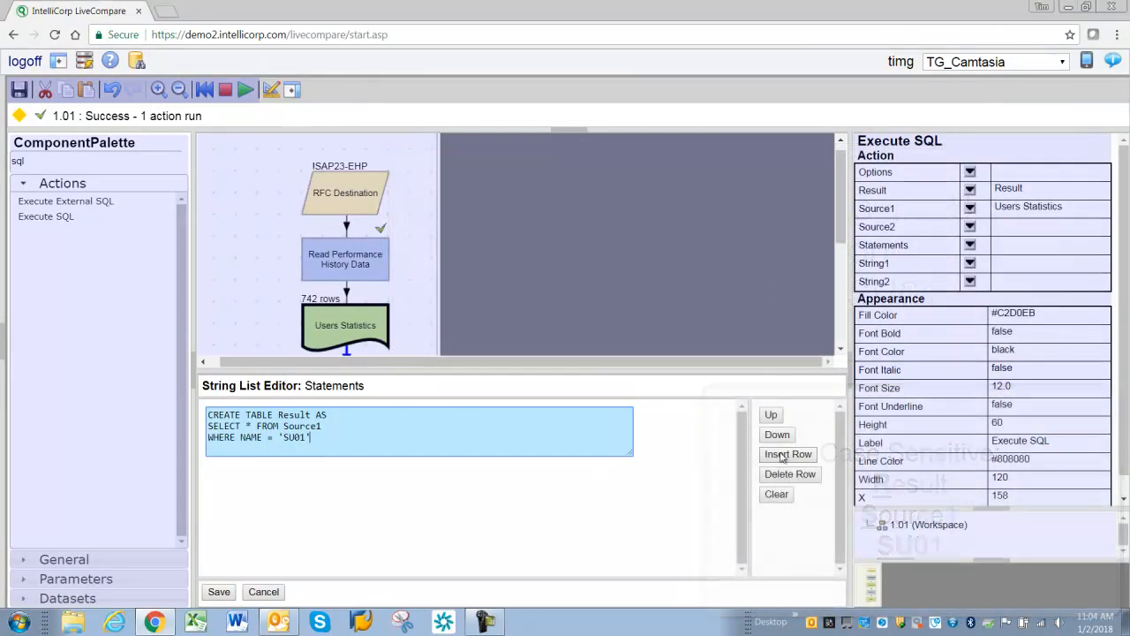
pyautogui.click(219, 592)
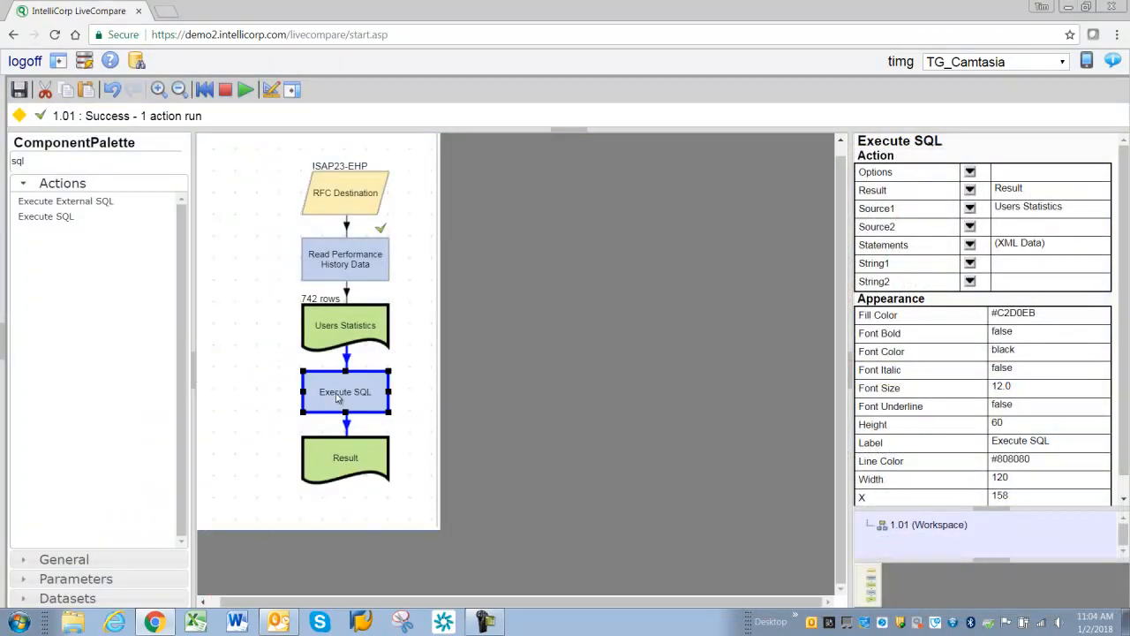
# - Run only the Execute SQL action
pyautogui.click(337, 397)
pyautogui.press('F8')
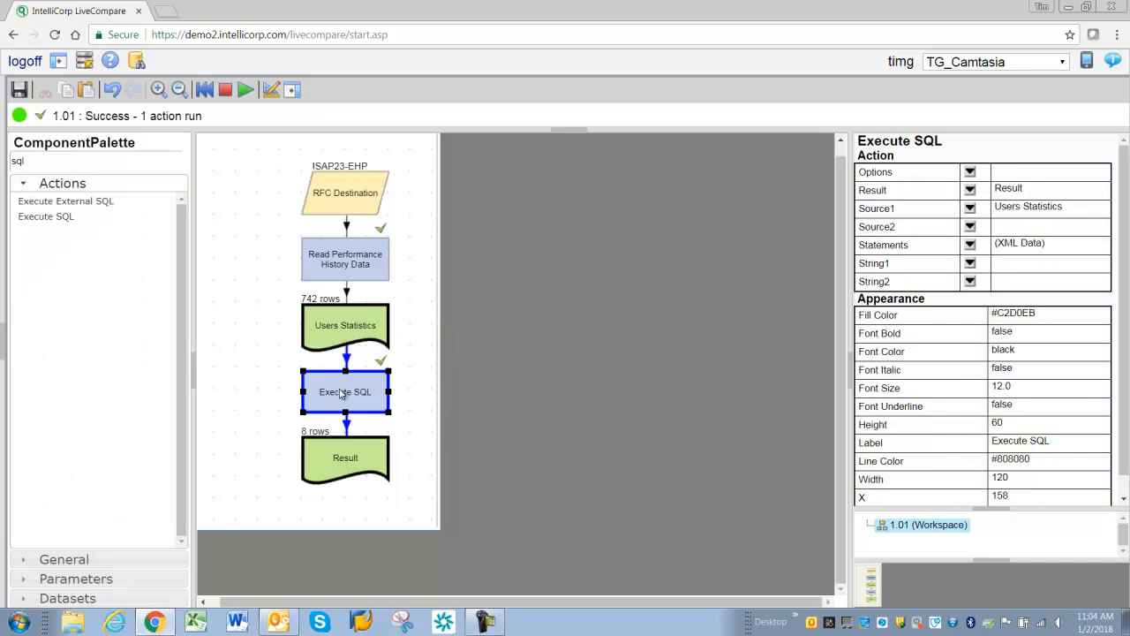
pyautogui.rightClick(341, 394)
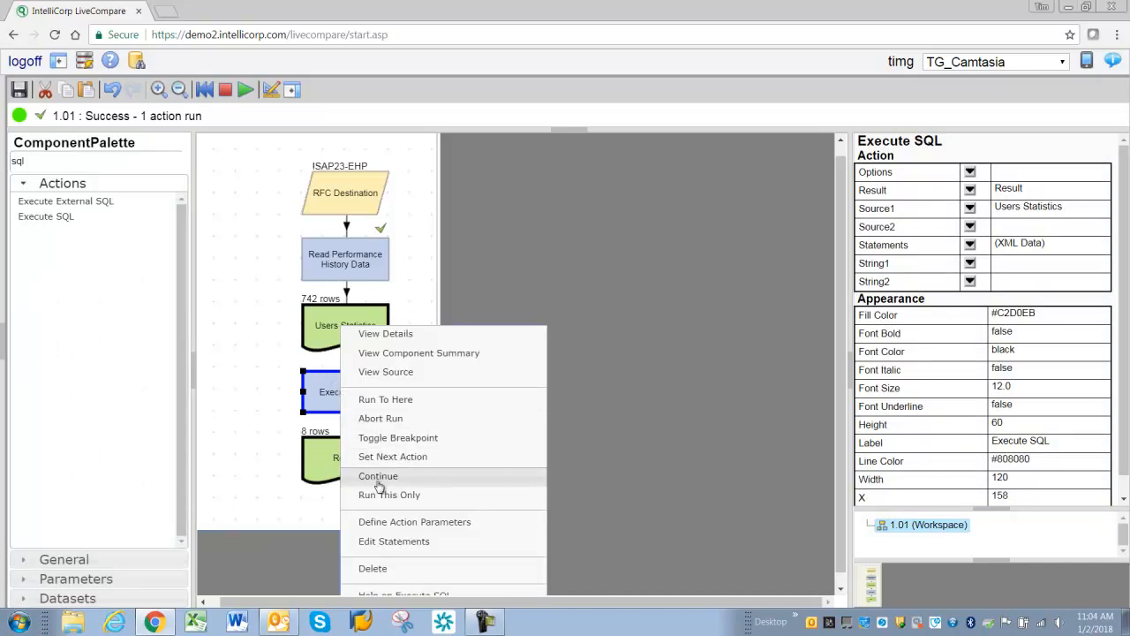
pyautogui.click(394, 497)
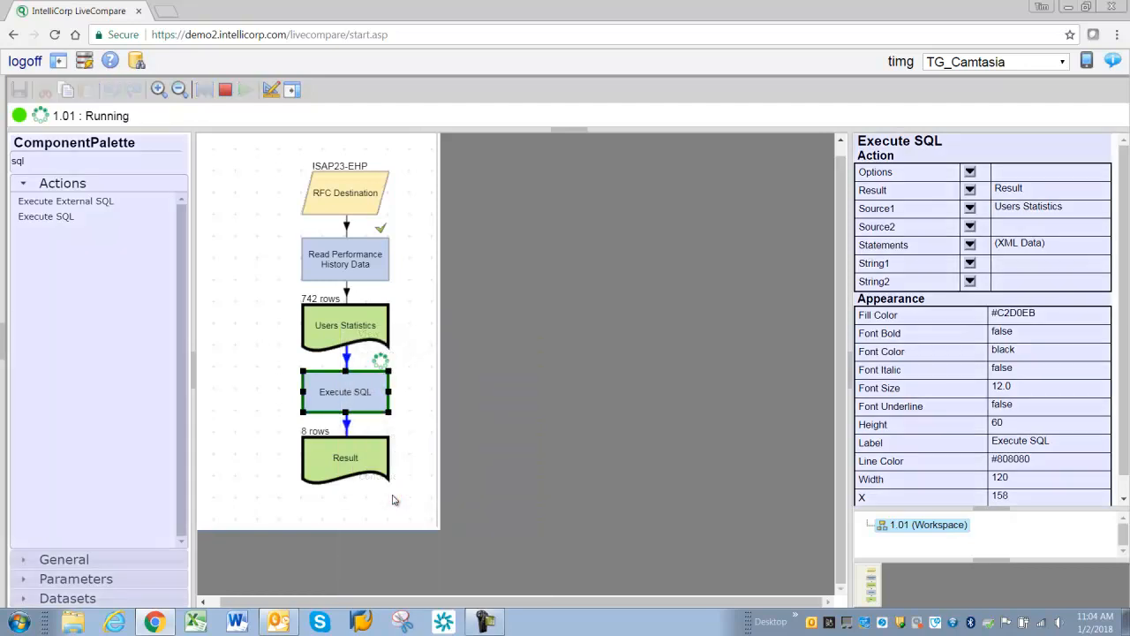
# - Open the Result table's contents, review the rows, and close the window
pyautogui.doubleClick(345, 456)
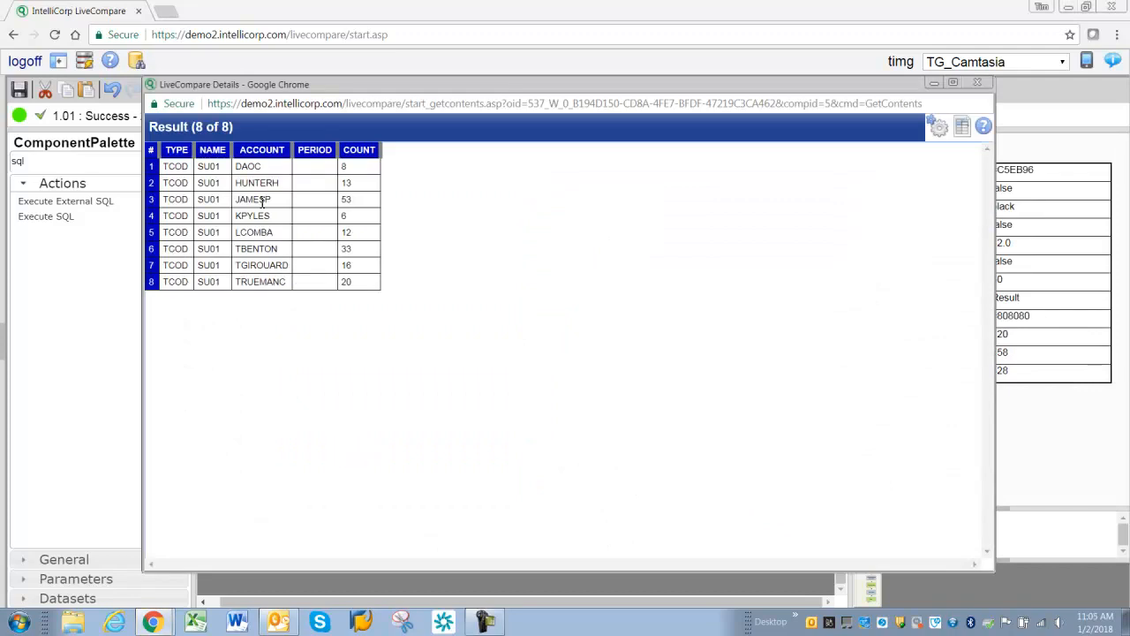
pyautogui.moveTo(200, 171); pyautogui.dragTo(214, 280)
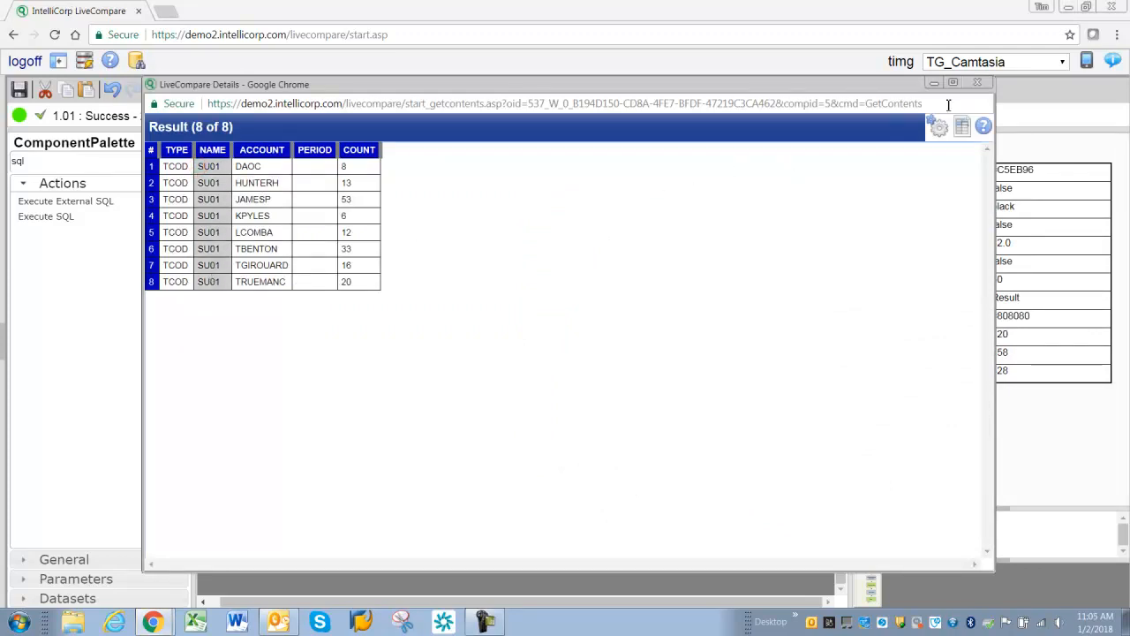
pyautogui.click(976, 82)
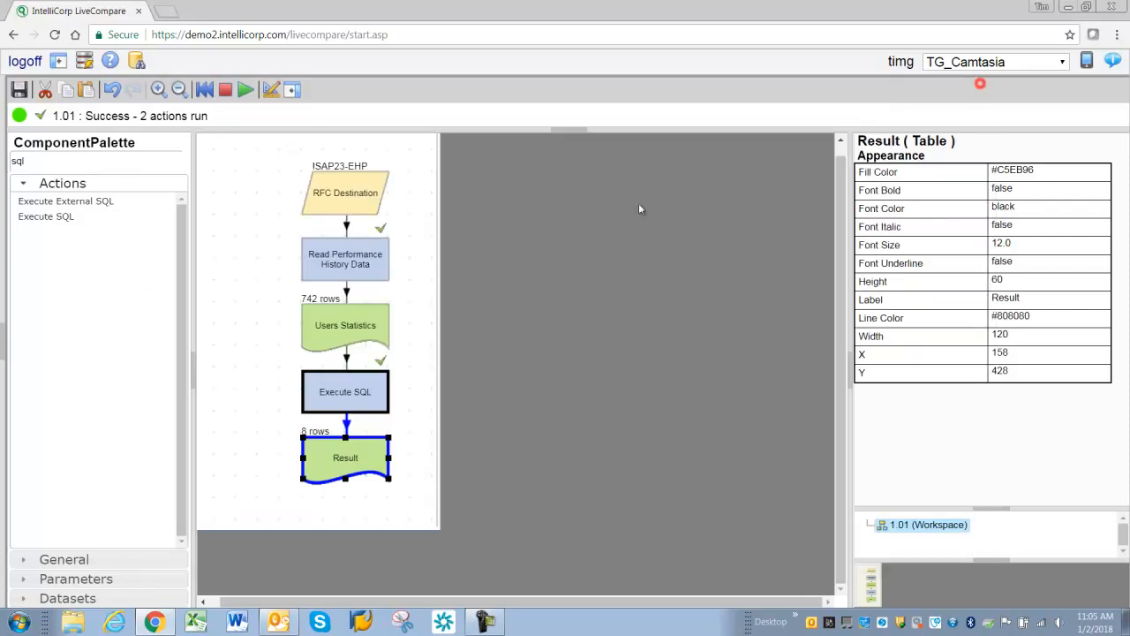
# - Replace 'SU01' in the Execute SQL statement with 'String1' and save the statement
pyautogui.click(367, 402)
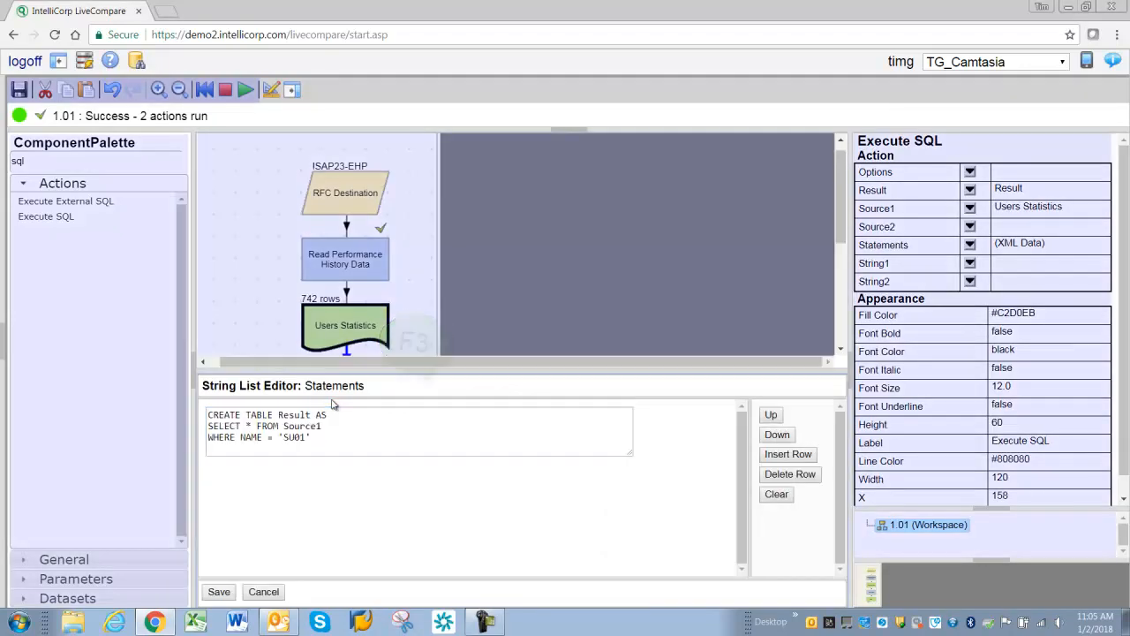
pyautogui.moveTo(284, 436); pyautogui.dragTo(307, 437)
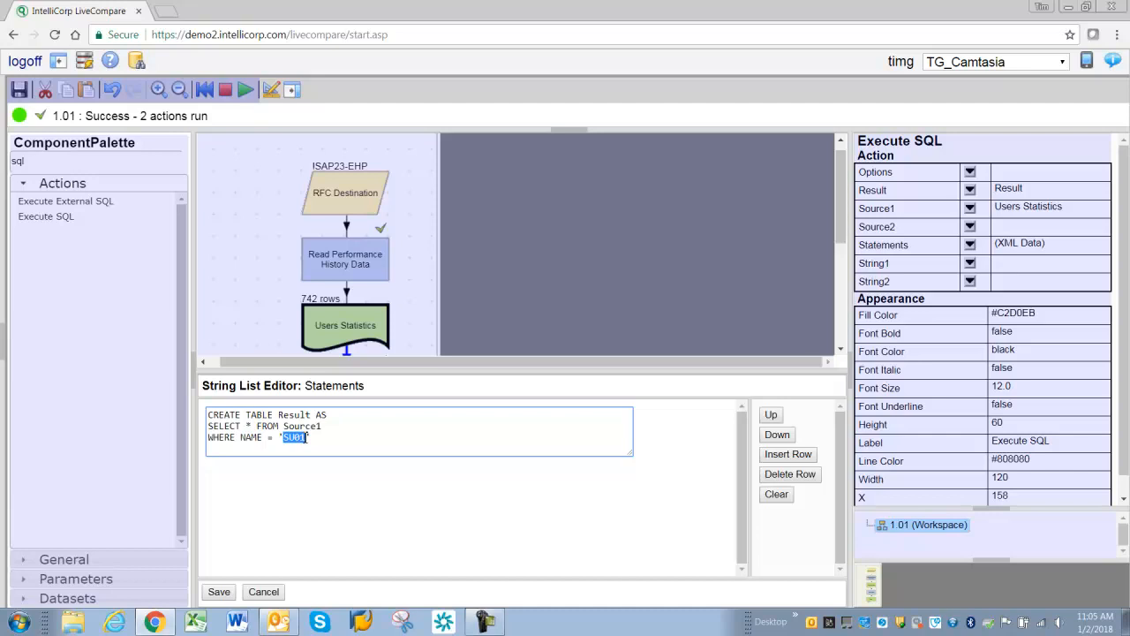
pyautogui.write('S')
pyautogui.click(219, 591)
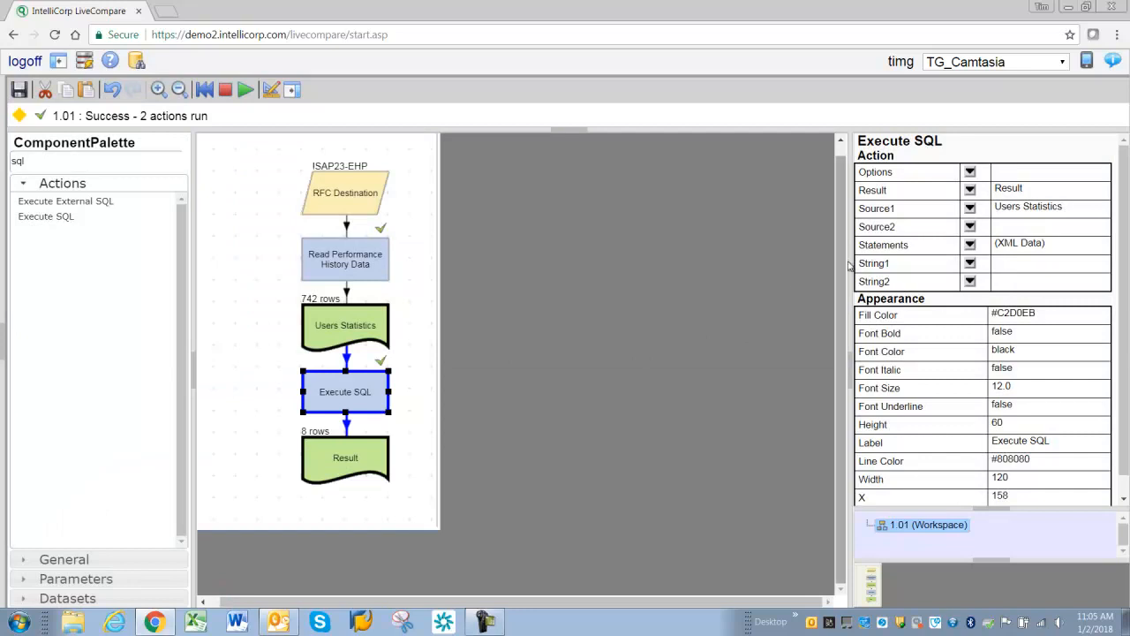
# - Give Execute SQL a new String1 input and move the String1 node beside Users Statistics
pyautogui.moveTo(878, 263); pyautogui.dragTo(892, 265)
pyautogui.click(971, 265)
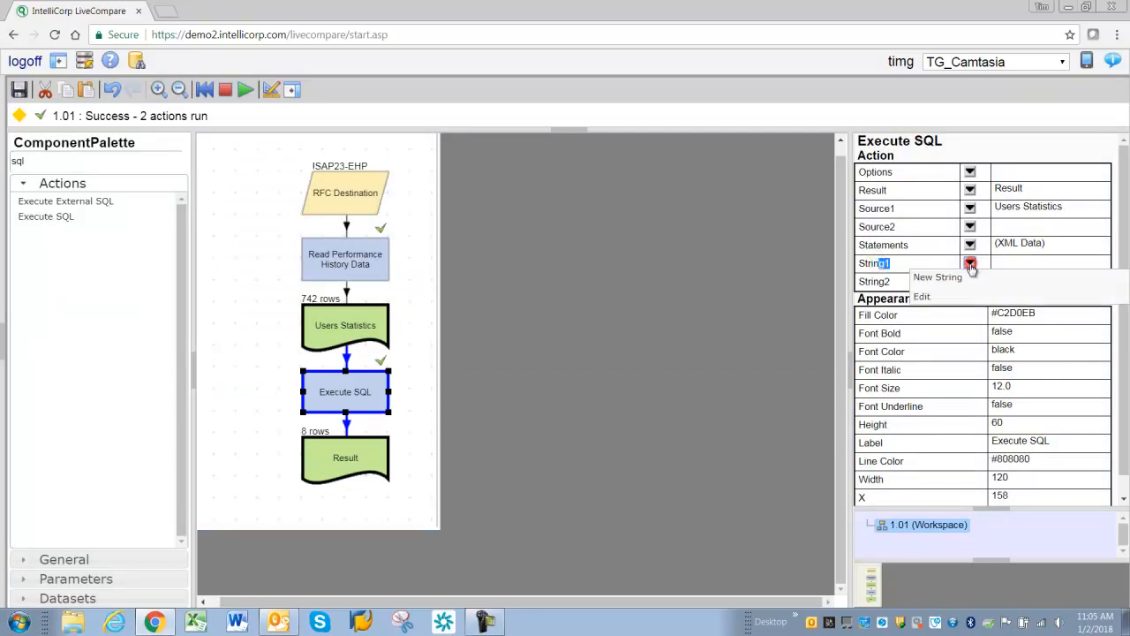
pyautogui.click(953, 277)
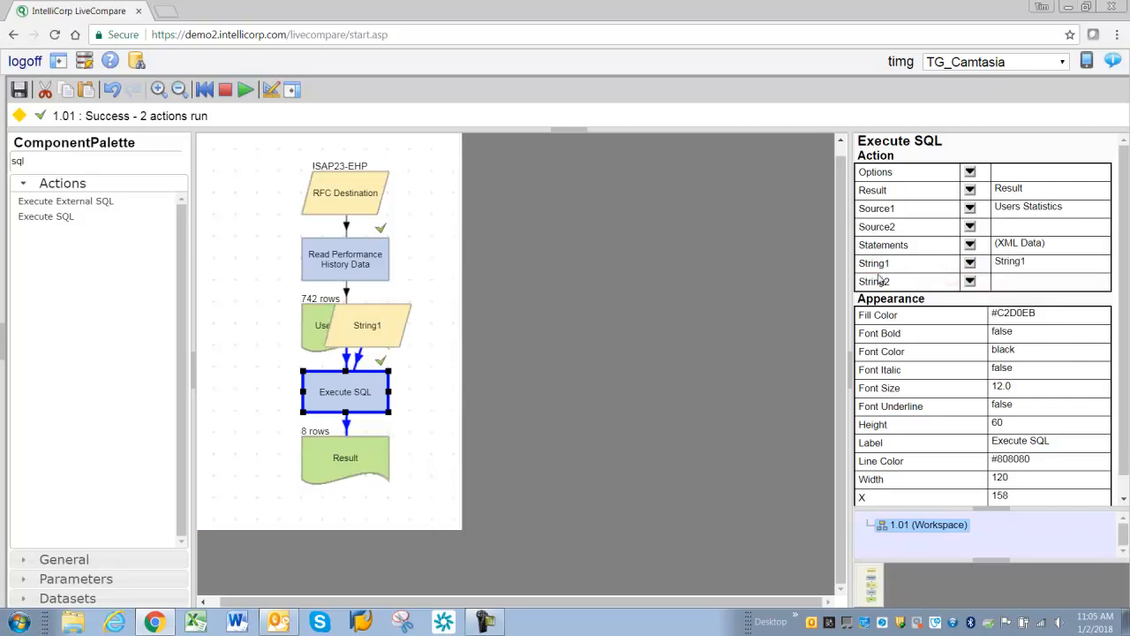
pyautogui.click(369, 325)
pyautogui.moveTo(371, 325); pyautogui.dragTo(461, 342)
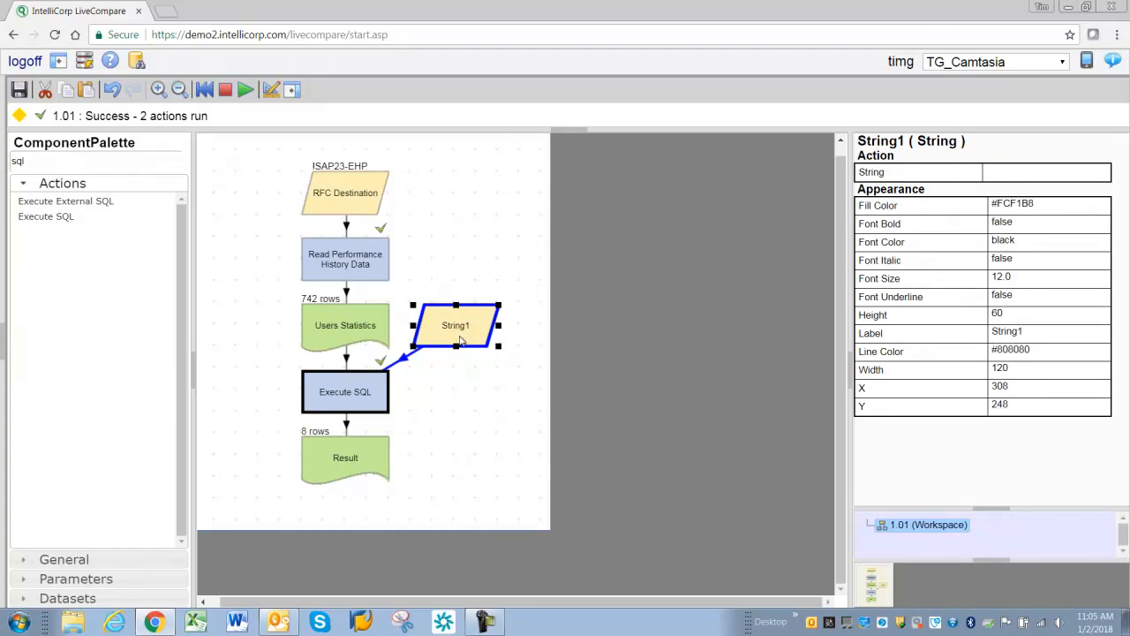
# - Set the String1 parameter's value to VA01
pyautogui.click(1013, 173)
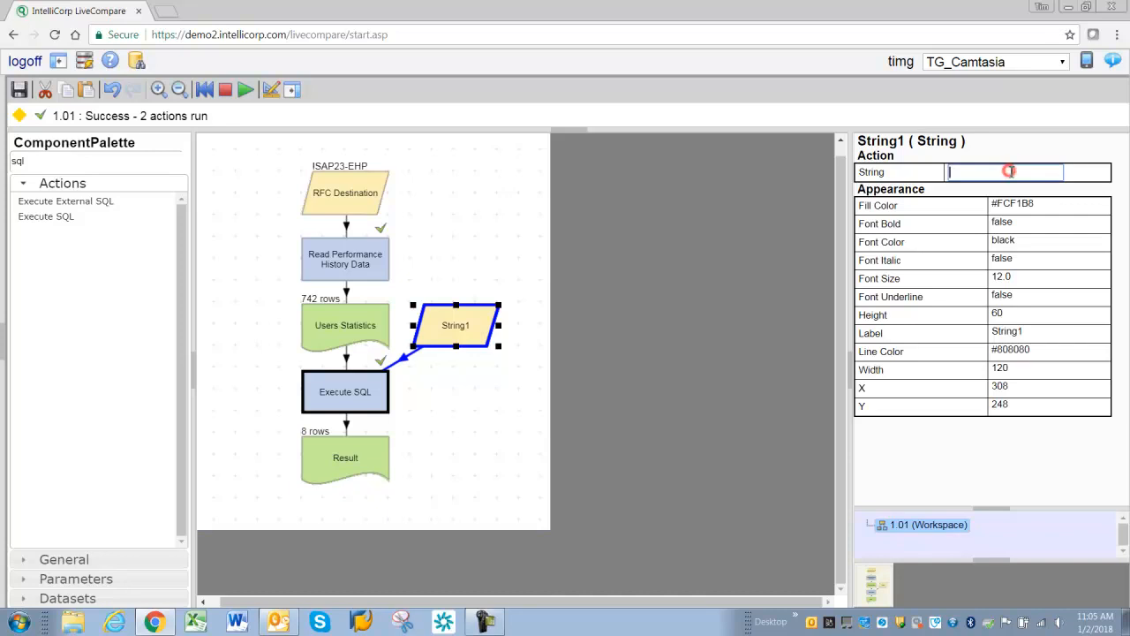
pyautogui.write('V')
pyautogui.write('A01')
pyautogui.press('Return')
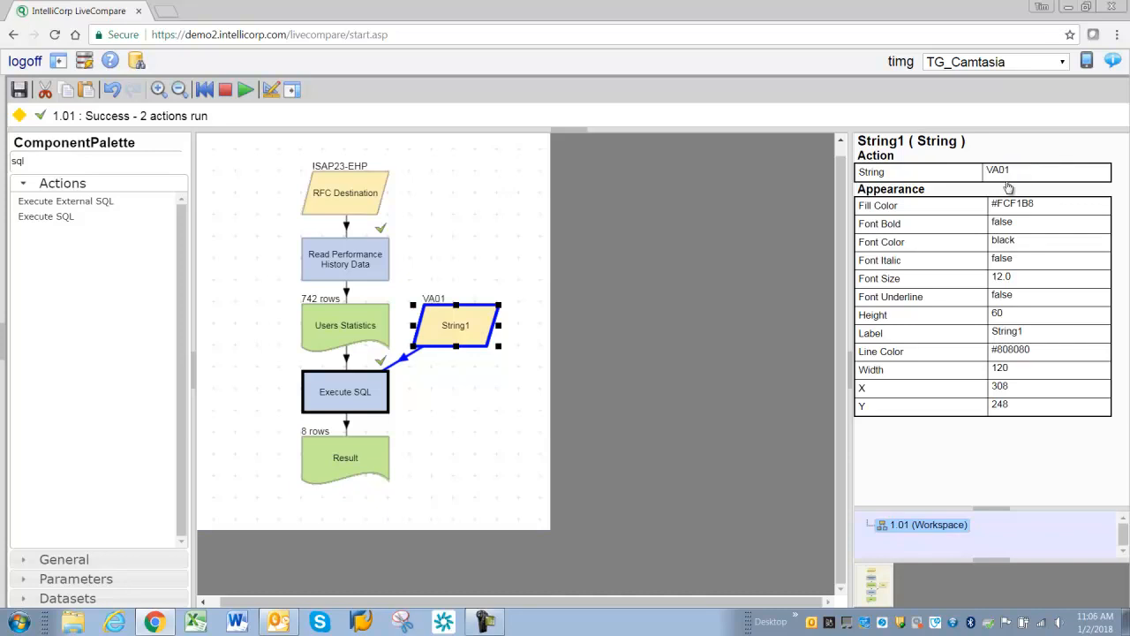
# - Run the Execute SQL action, then open the Result table's contents and close the window
pyautogui.click(334, 392)
pyautogui.doubleClick(334, 392)
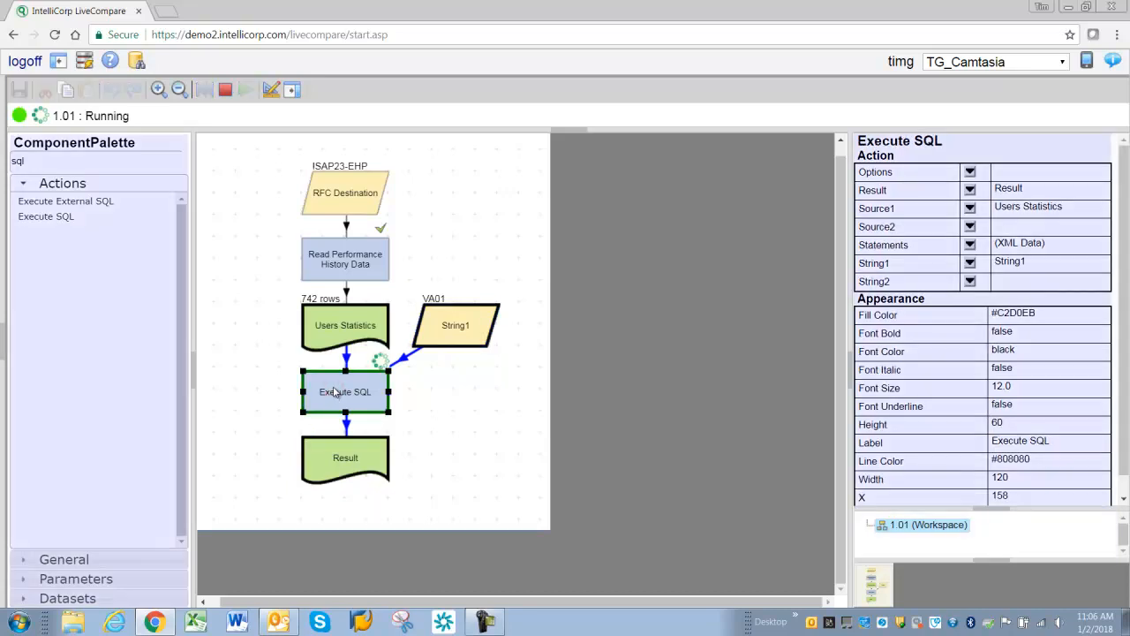
pyautogui.click(341, 458)
pyautogui.doubleClick(341, 458)
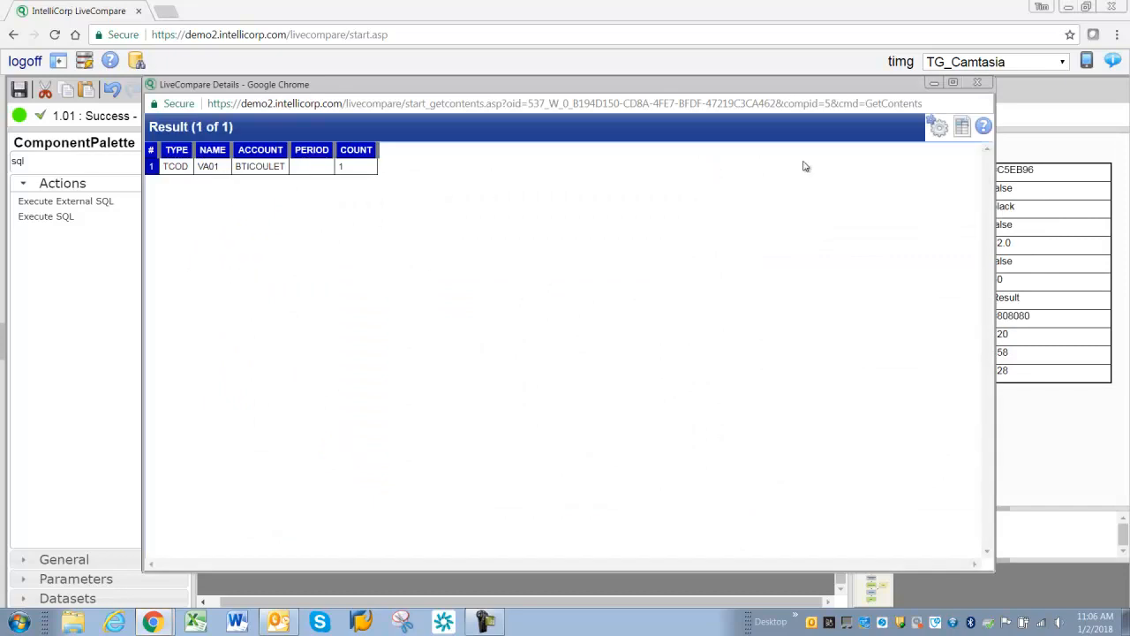
pyautogui.click(977, 82)
# - Search the component palette for "create" and add a Create HTML Report action below Result
pyautogui.click(66, 160)
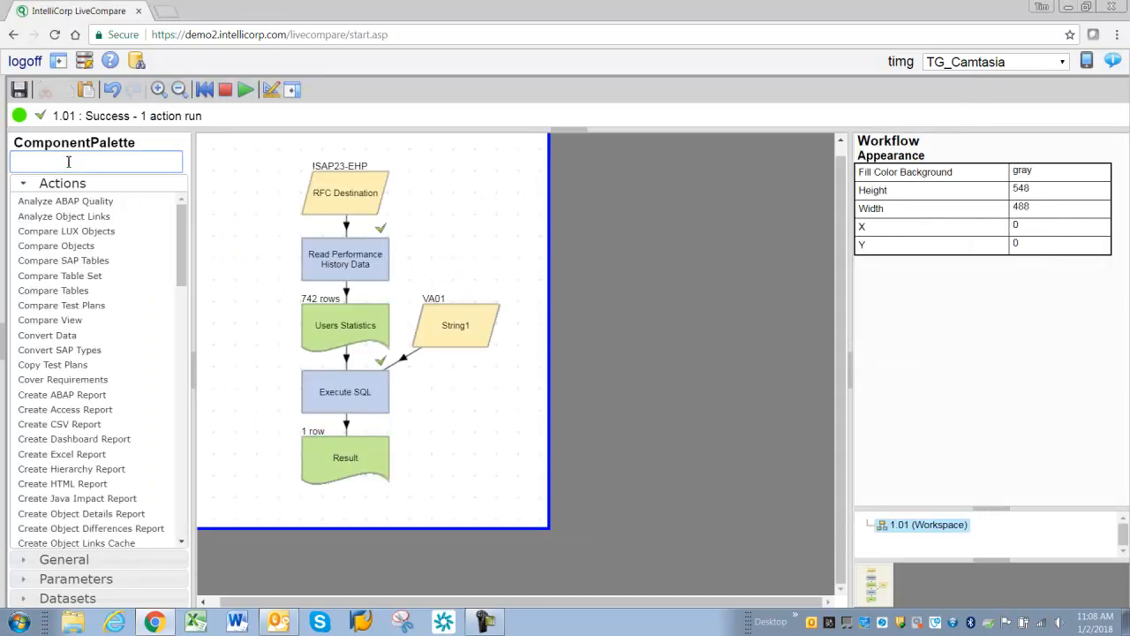
pyautogui.write('create')
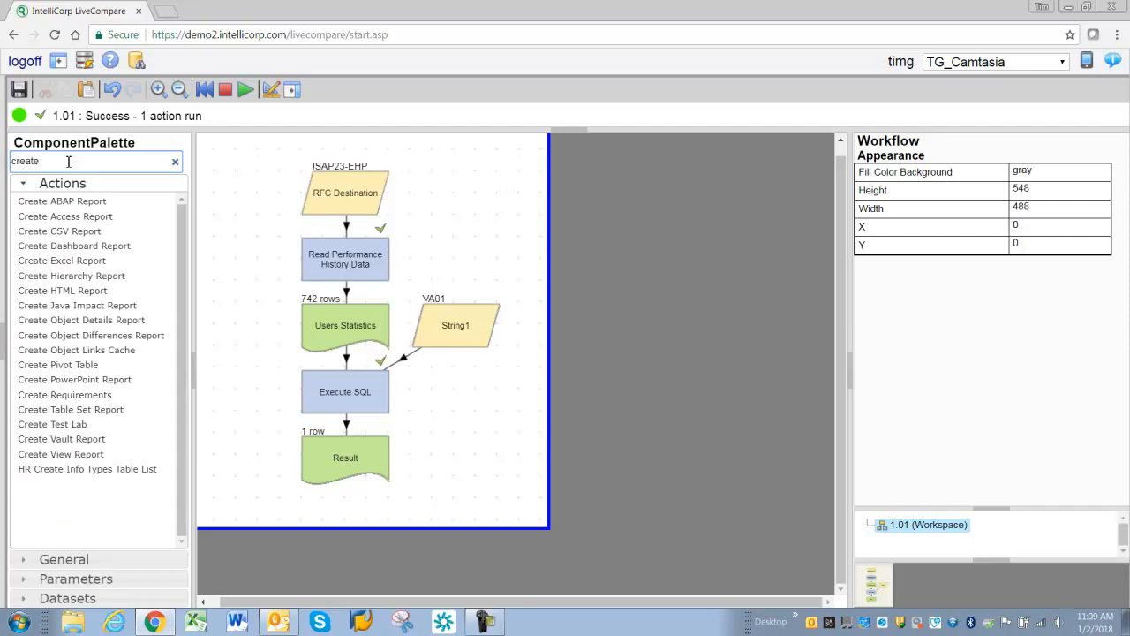
pyautogui.click(62, 291)
pyautogui.moveTo(134, 302); pyautogui.dragTo(302, 530)
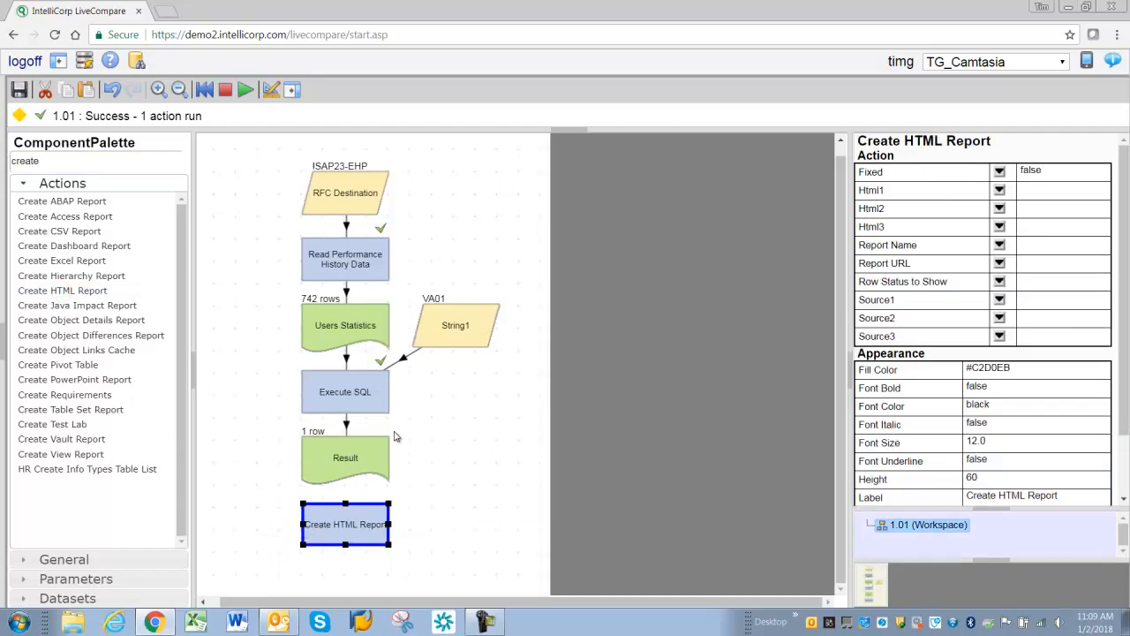
# - Set the Create HTML Report's Source1 to Result and give it a new Report URL output
pyautogui.click(357, 460)
pyautogui.click(361, 524)
pyautogui.moveTo(860, 303); pyautogui.dragTo(892, 303)
pyautogui.click(1000, 300)
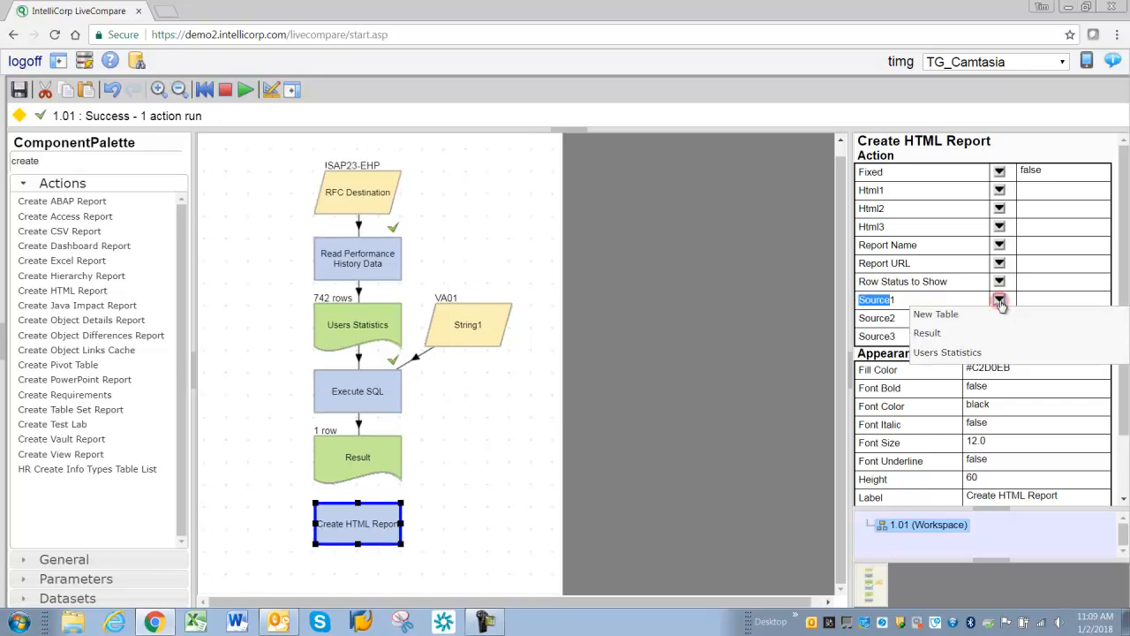
pyautogui.click(960, 335)
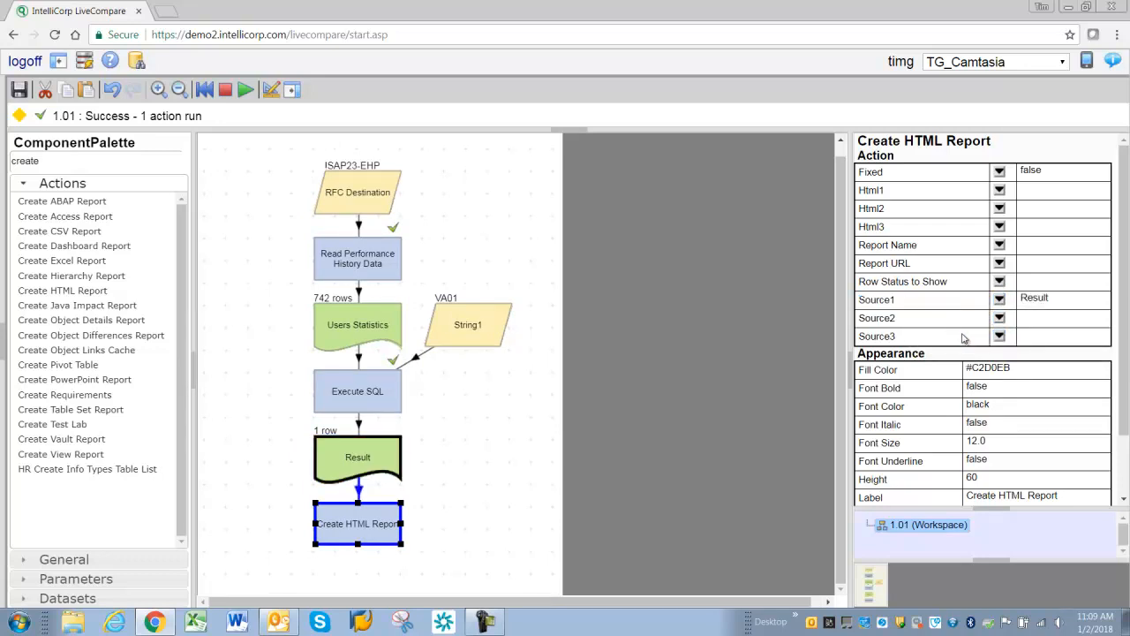
pyautogui.moveTo(865, 265); pyautogui.dragTo(921, 265)
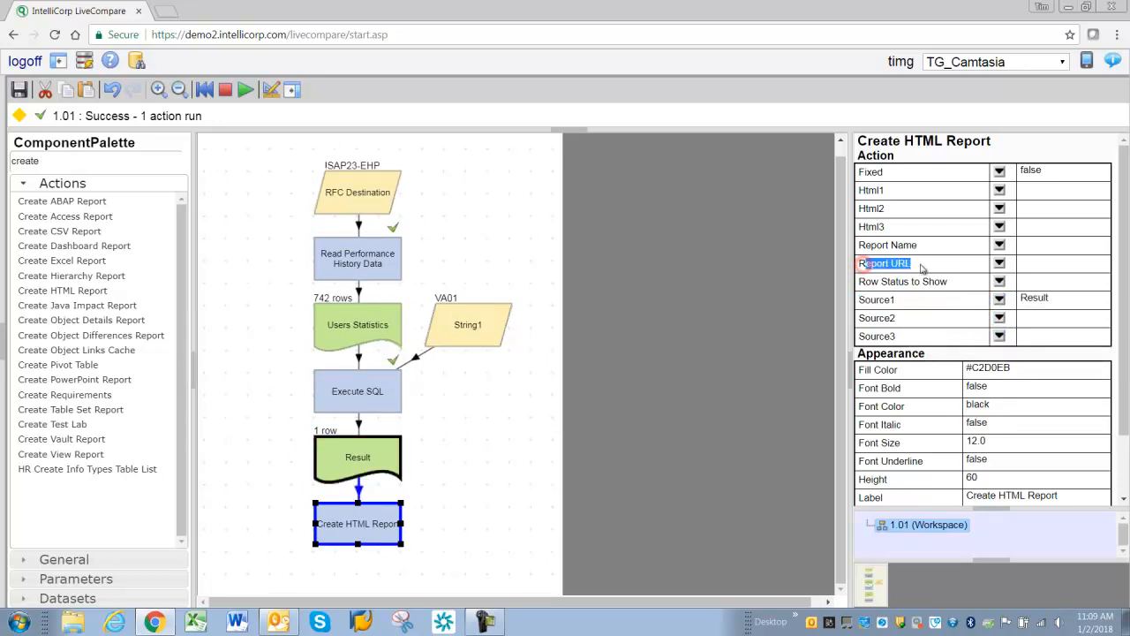
pyautogui.click(999, 265)
pyautogui.click(941, 279)
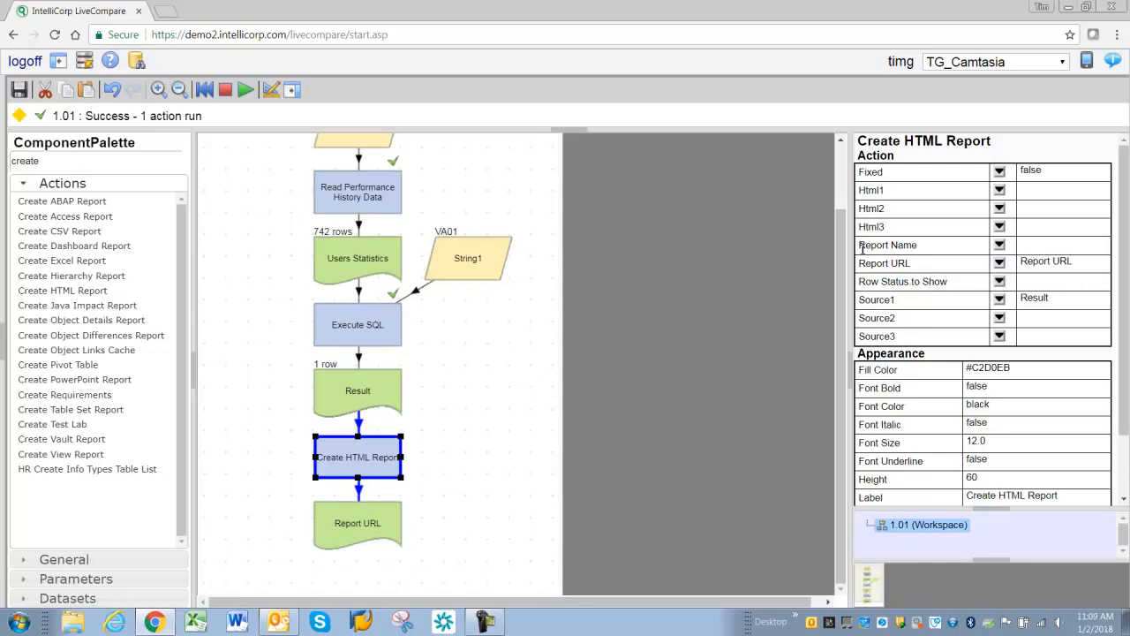
# - Set the Create HTML Report's Report Name to TimsRPT
pyautogui.moveTo(861, 249); pyautogui.dragTo(912, 248)
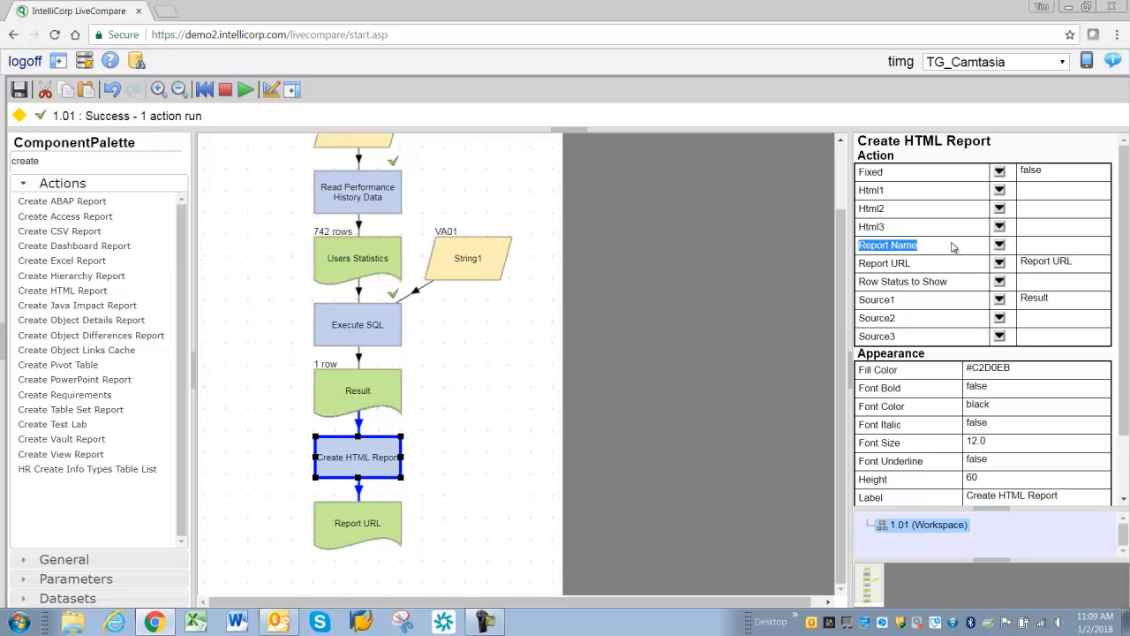
pyautogui.click(1034, 247)
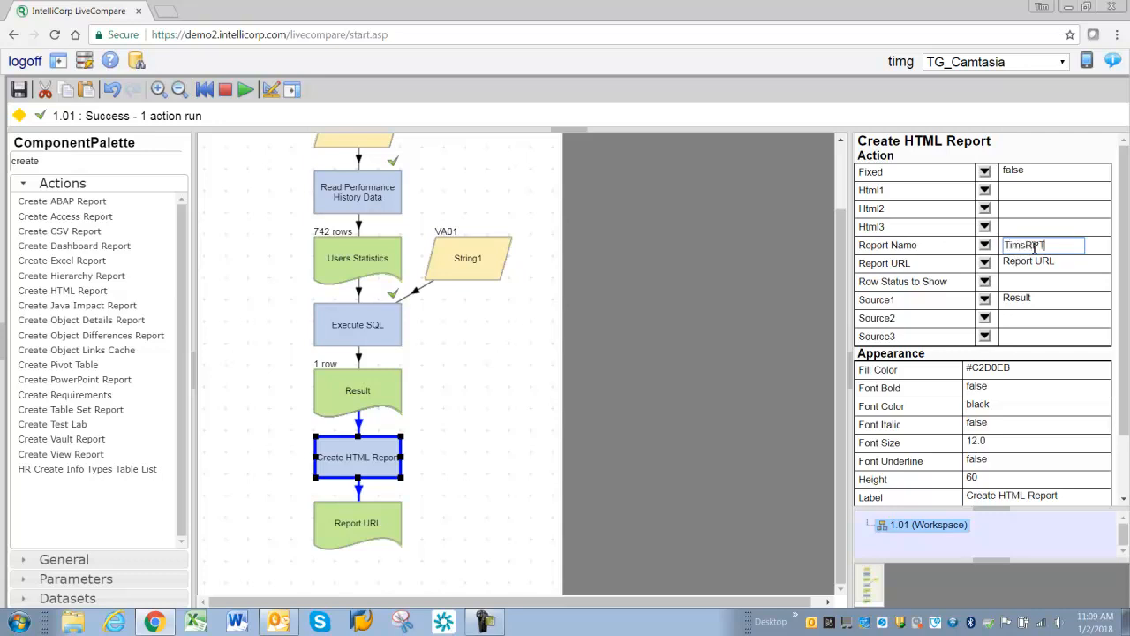
pyautogui.press('Return')
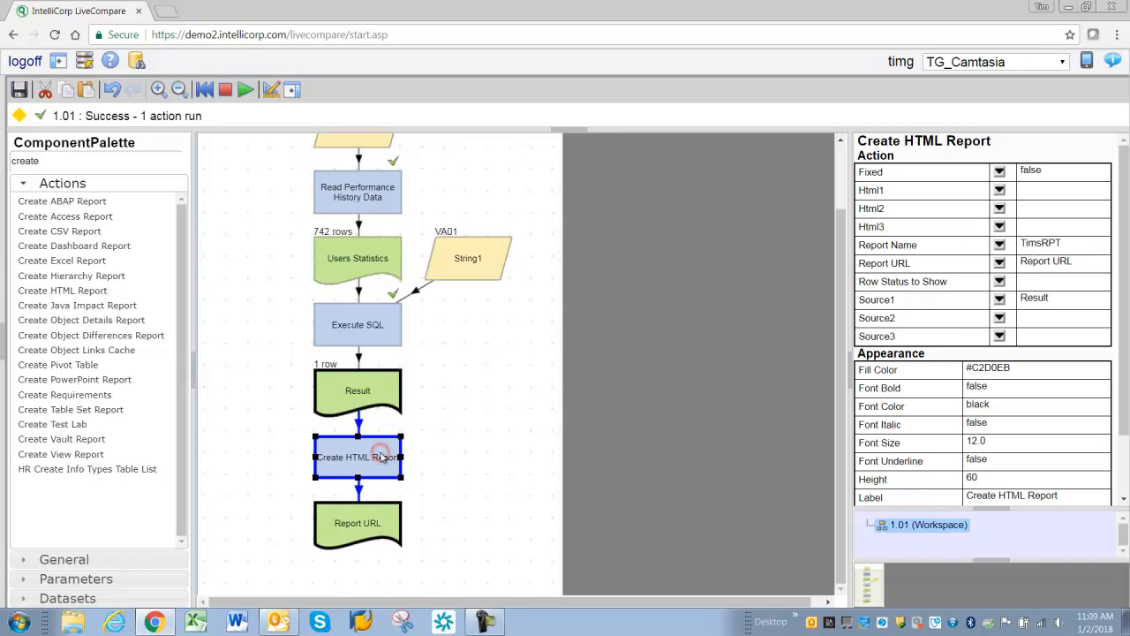
# - Run the Create HTML Report action, open the generated report from Report URL, and close its tab
pyautogui.press('F8')
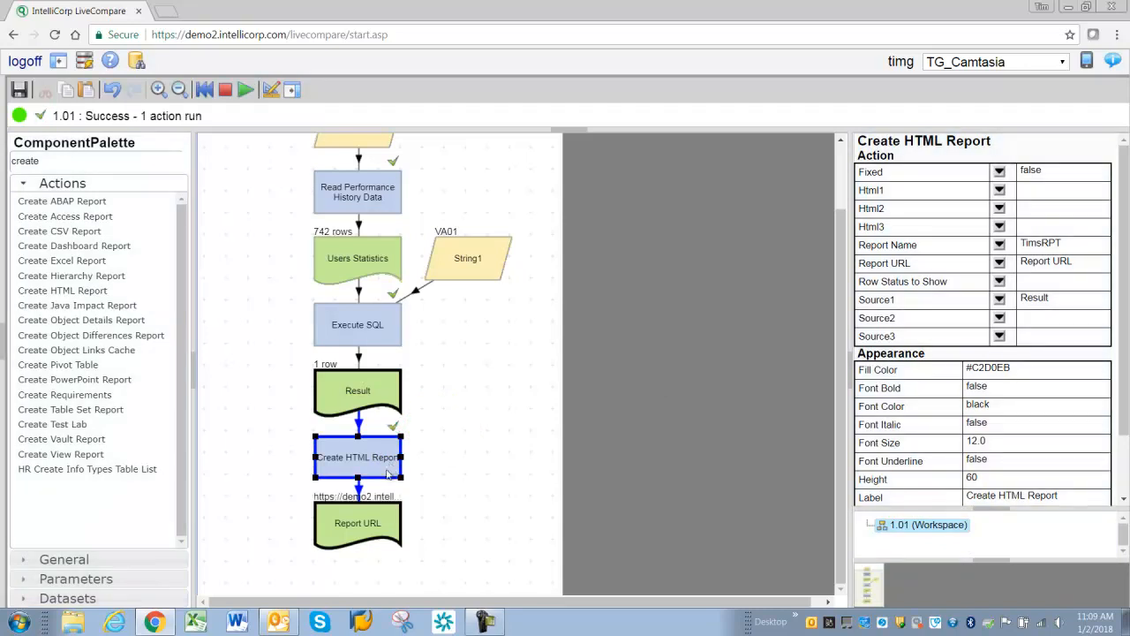
pyautogui.click(351, 527)
pyautogui.doubleClick(350, 526)
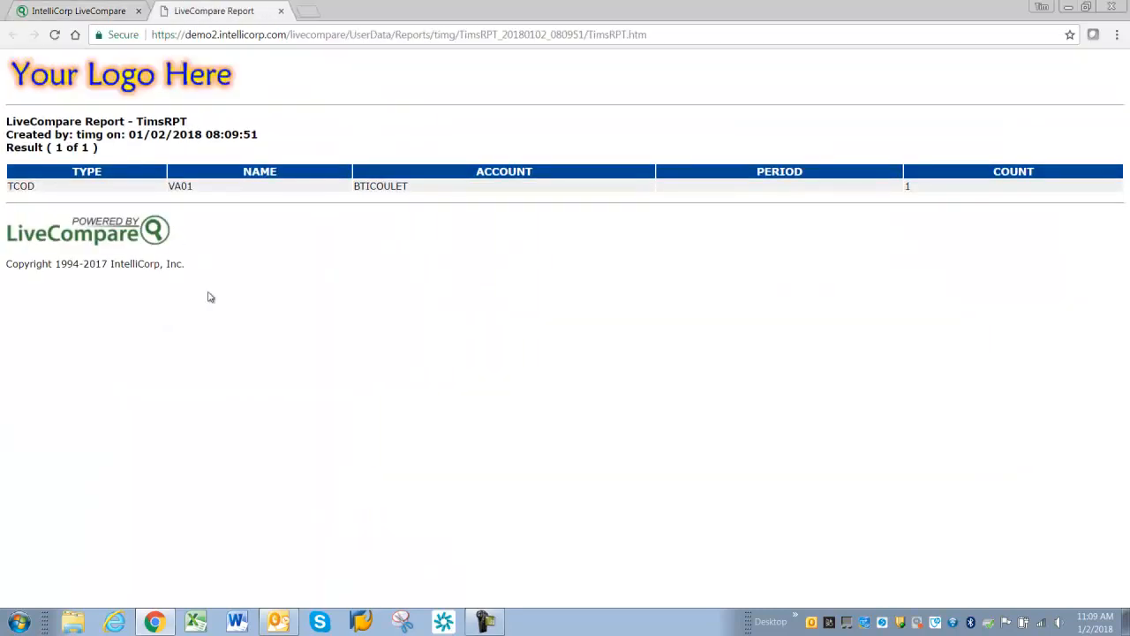
pyautogui.click(281, 11)
pyautogui.click(495, 433)
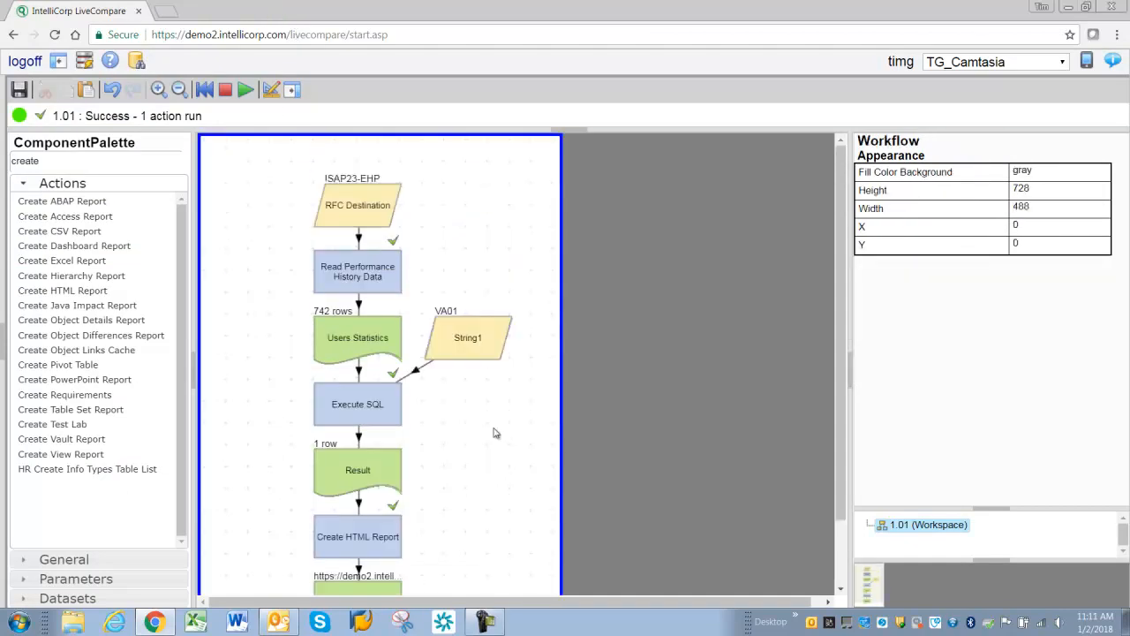
# - Relabel the String1 parameter as Enter TCOD Here
pyautogui.click(471, 346)
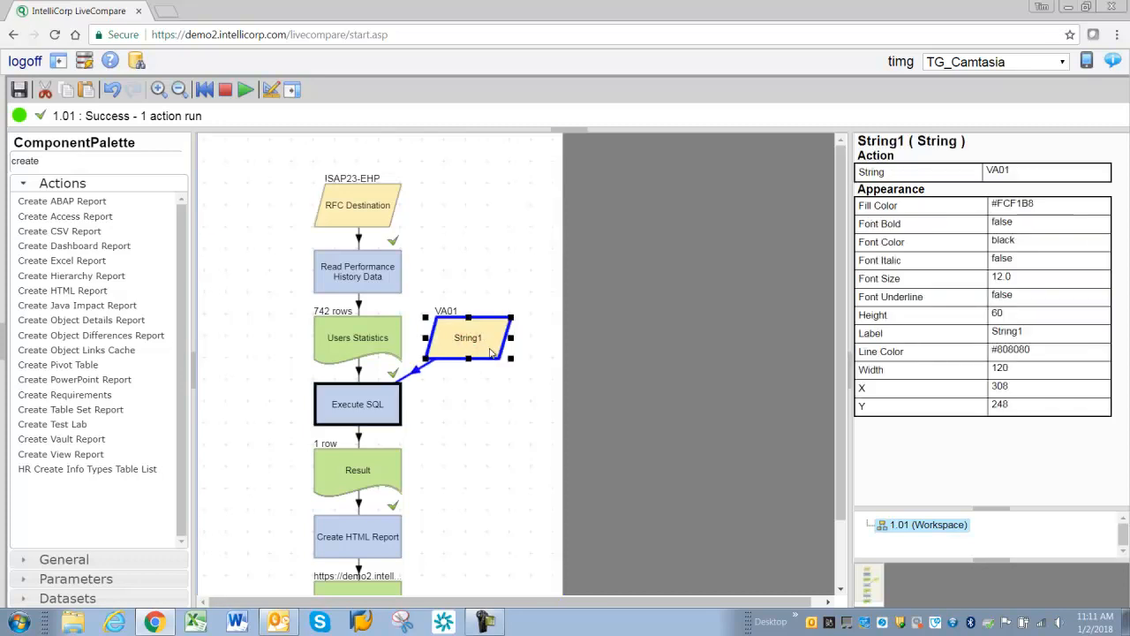
pyautogui.click(1012, 333)
pyautogui.write('Here')
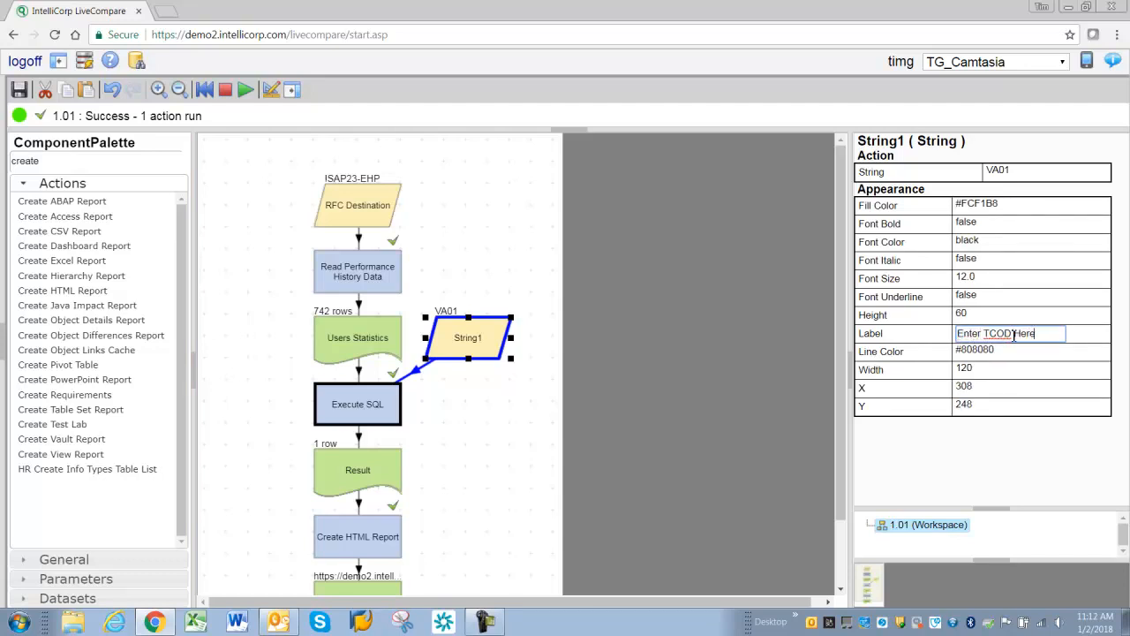
pyautogui.press('Return')
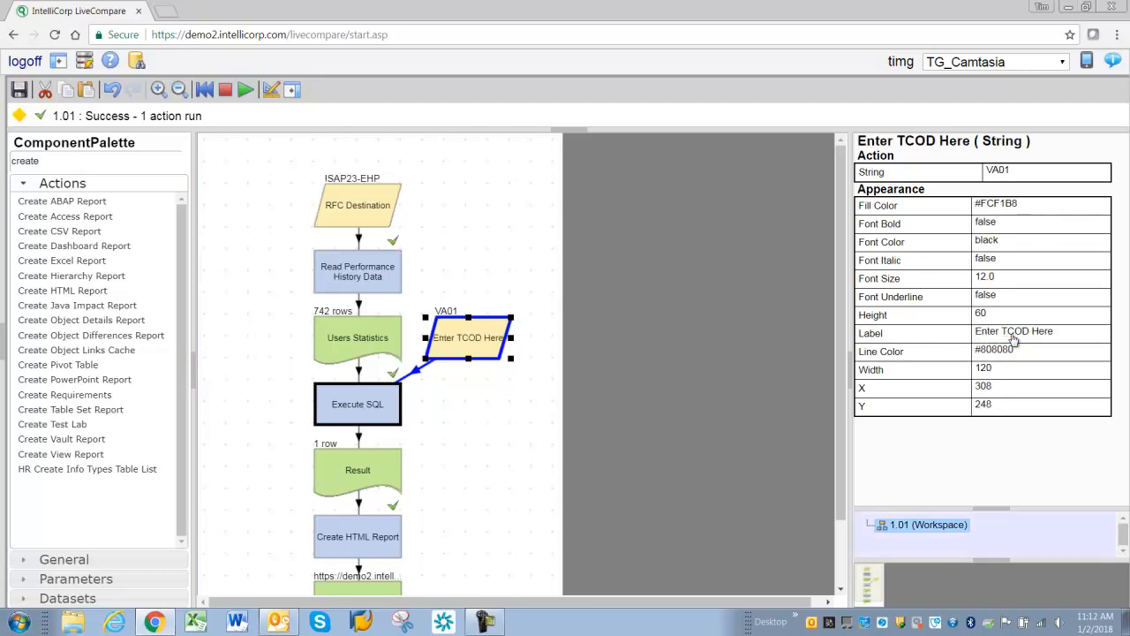
# - Relabel the RFC Destination node as Select SAP System
pyautogui.click(353, 212)
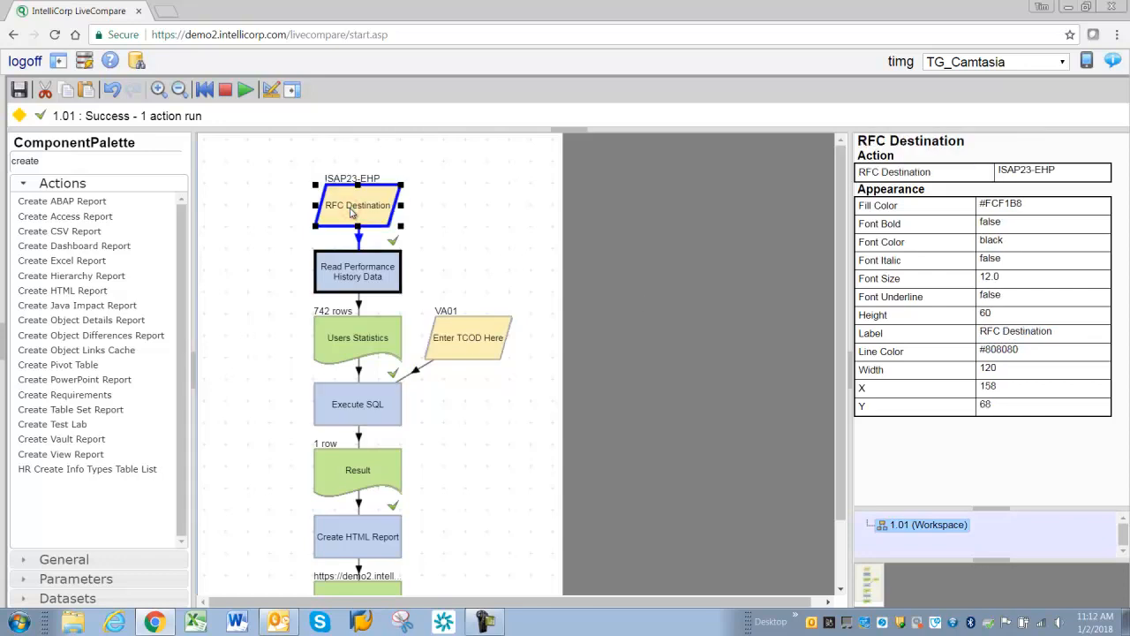
pyautogui.click(1023, 333)
pyautogui.write('Select SAP S')
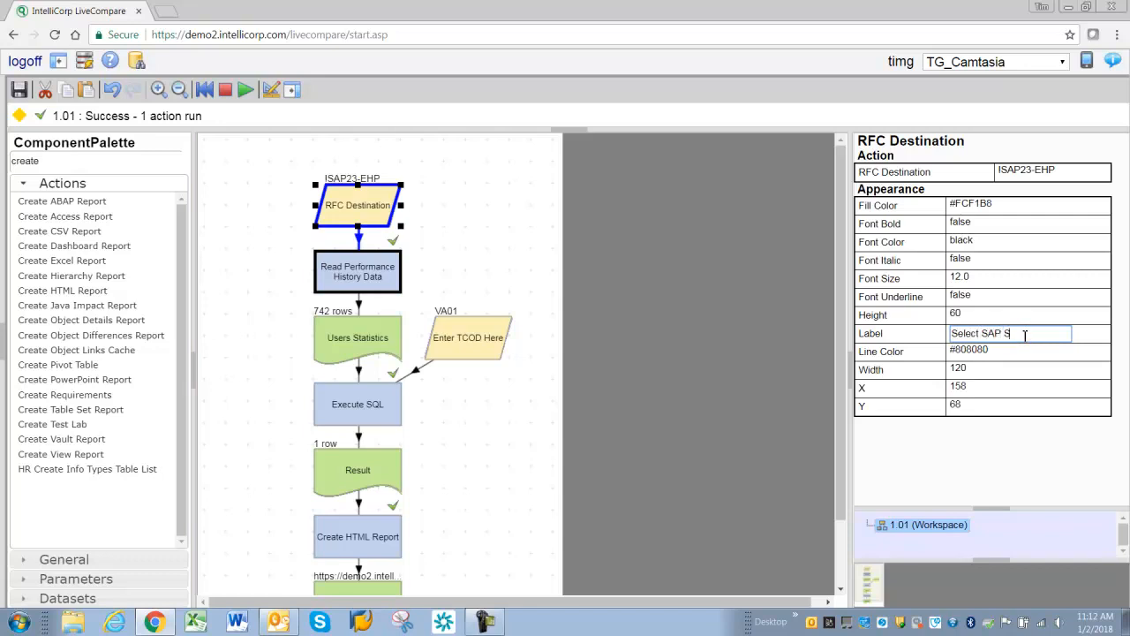
pyautogui.write('ystem')
pyautogui.press('Return')
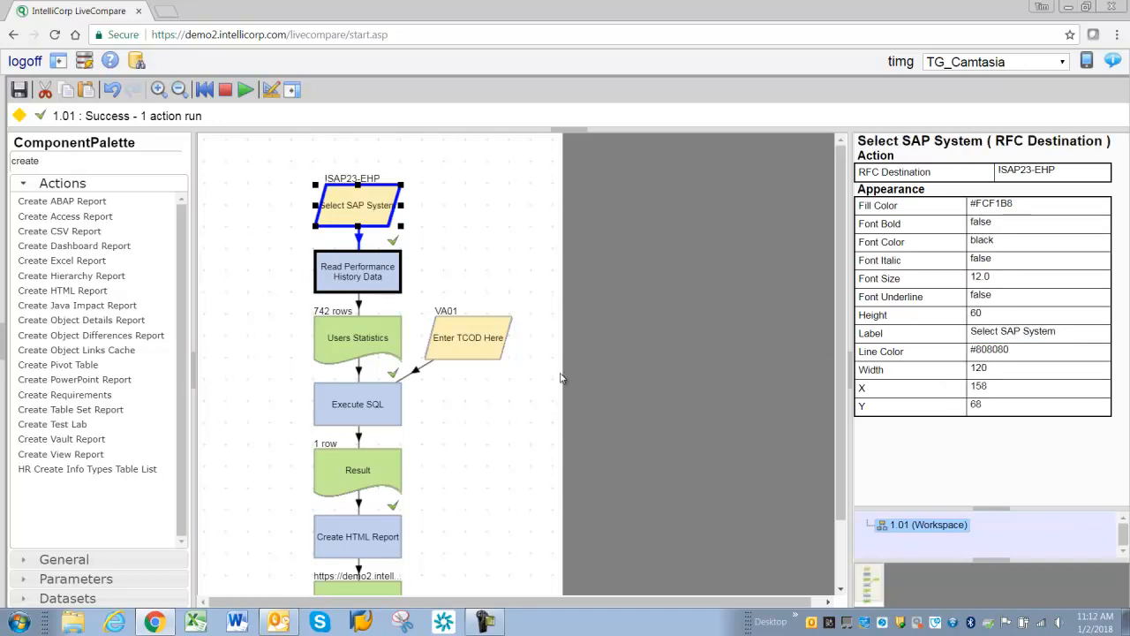
# - Save the workflow and shift the Enter TCOD Here node slightly right
pyautogui.click(19, 90)
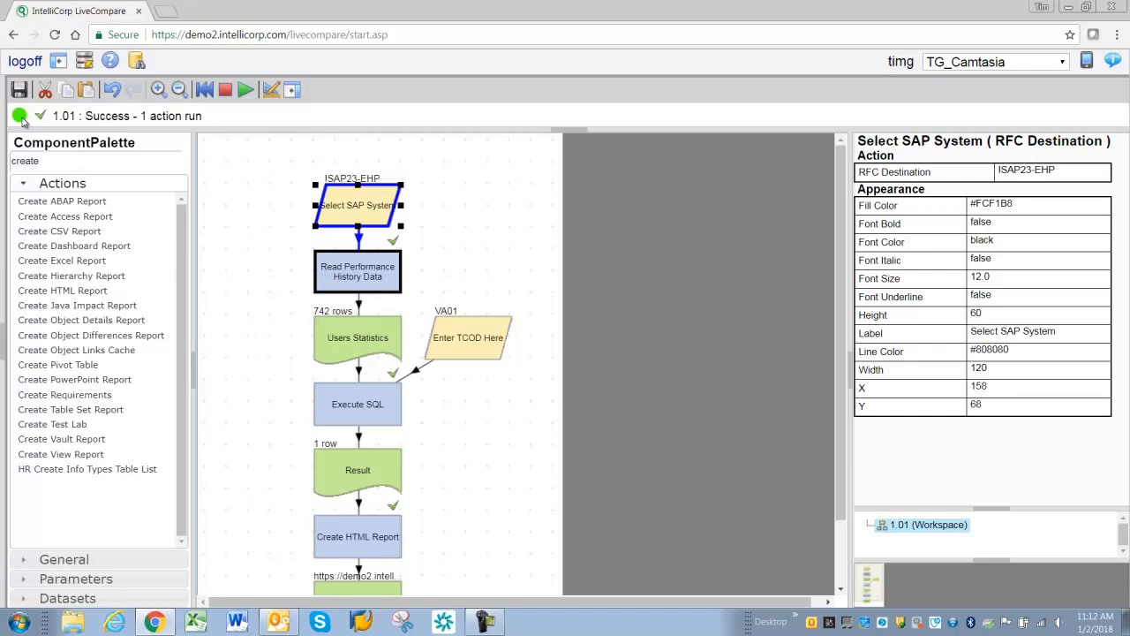
pyautogui.moveTo(459, 342); pyautogui.dragTo(473, 342)
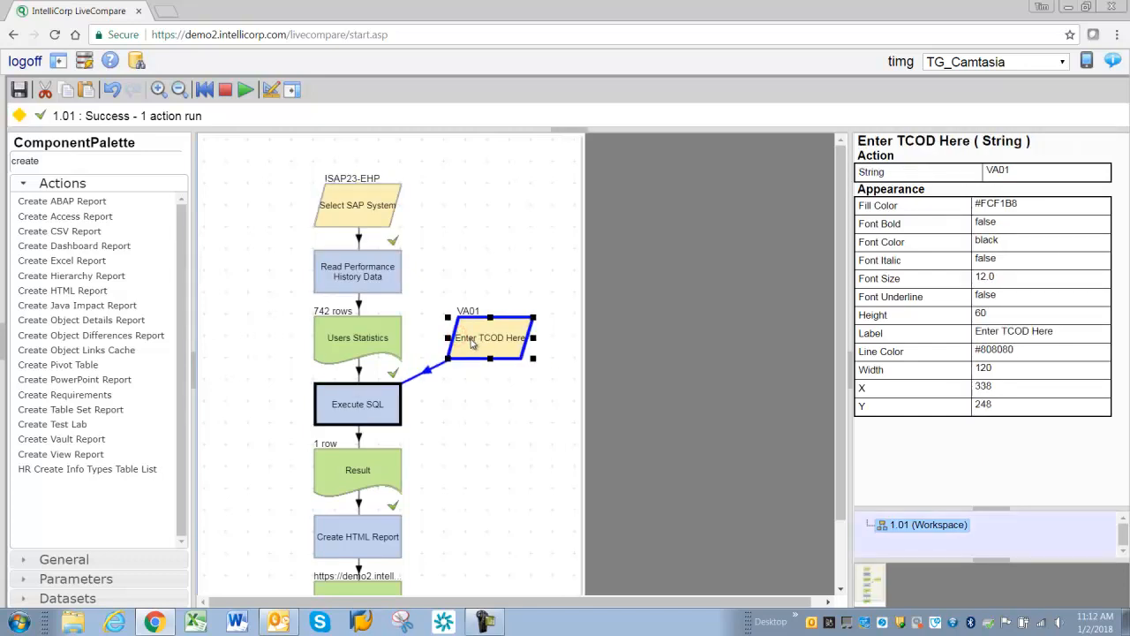
# - Rerun the Execute SQL action and show the workspace tree
pyautogui.click(366, 401)
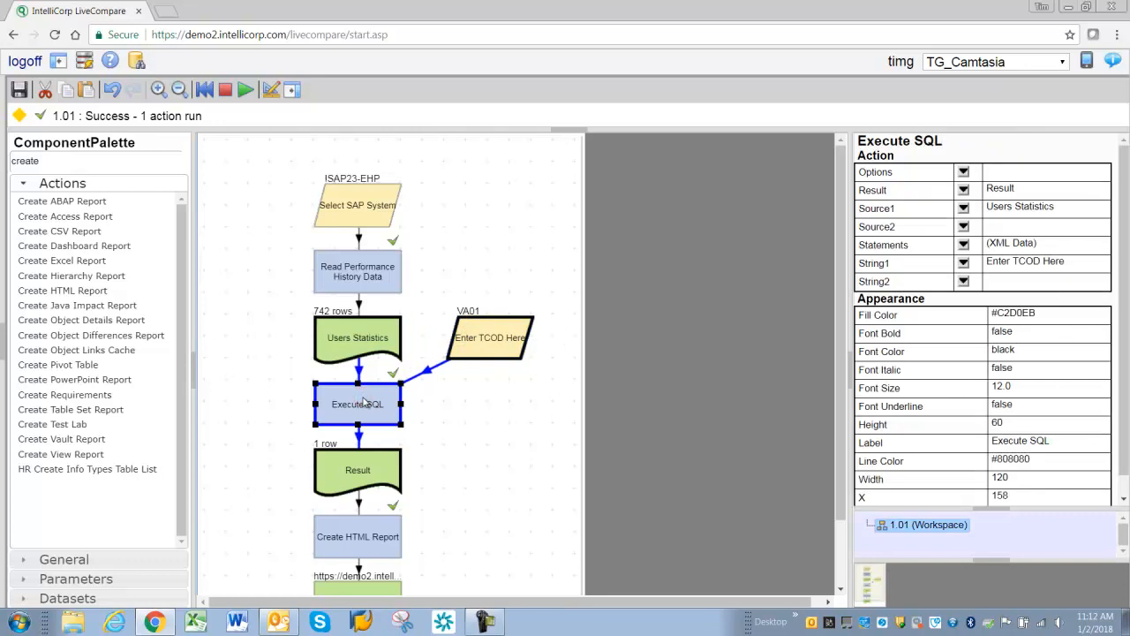
pyautogui.doubleClick(364, 398)
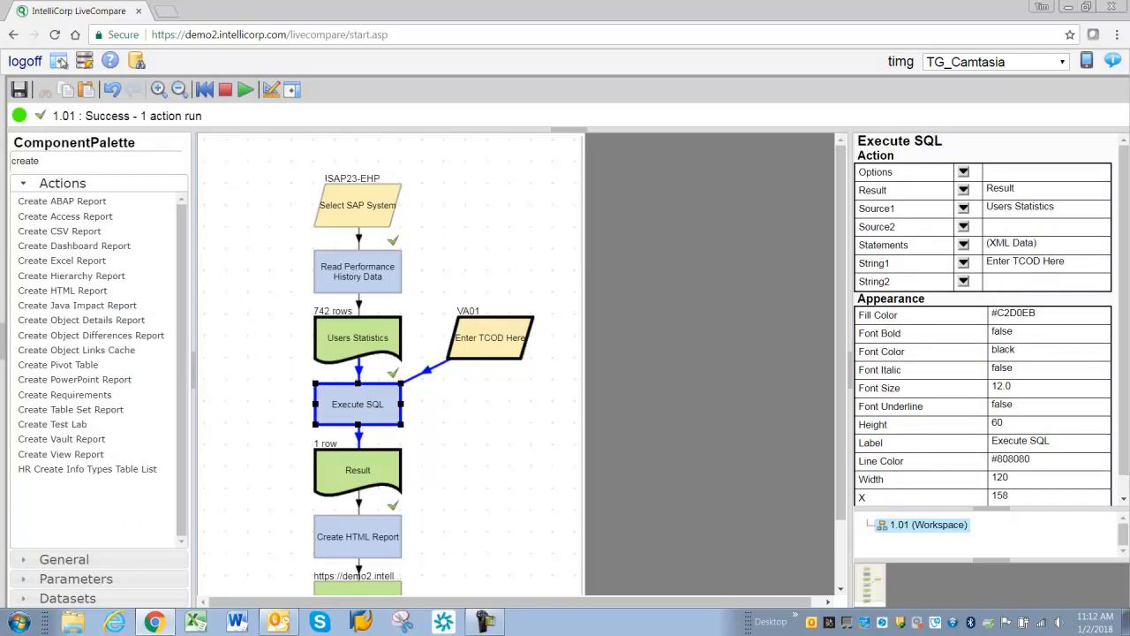
pyautogui.click(60, 61)
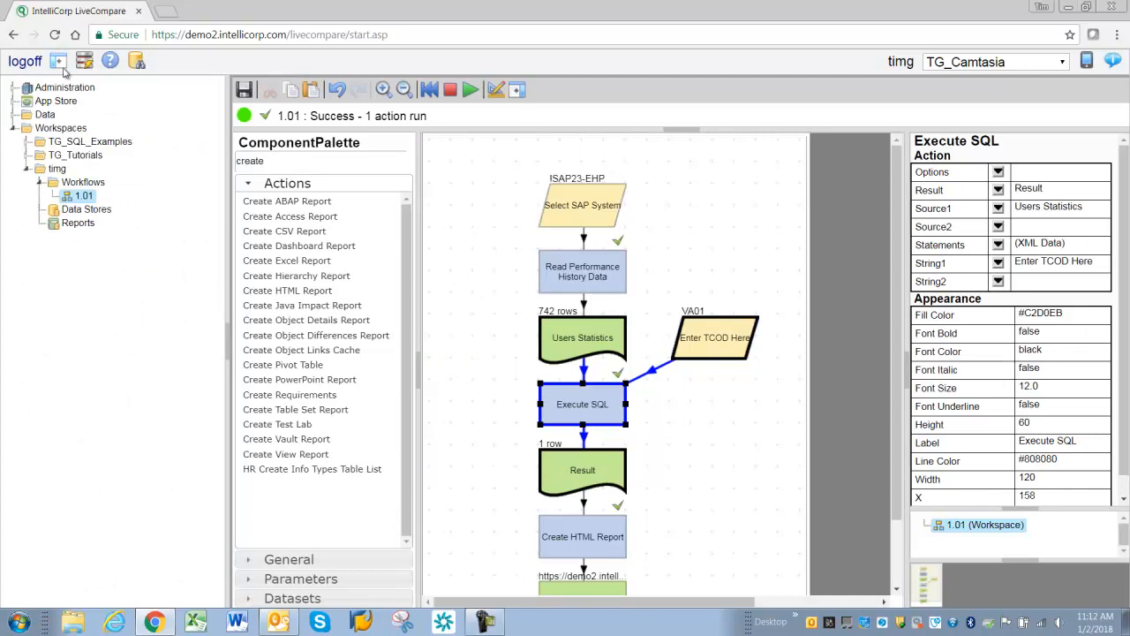
# - Register the 1.01 workflow as an app, choosing Select SAP System and Enter TCOD Here as input parameters
pyautogui.rightClick(78, 202)
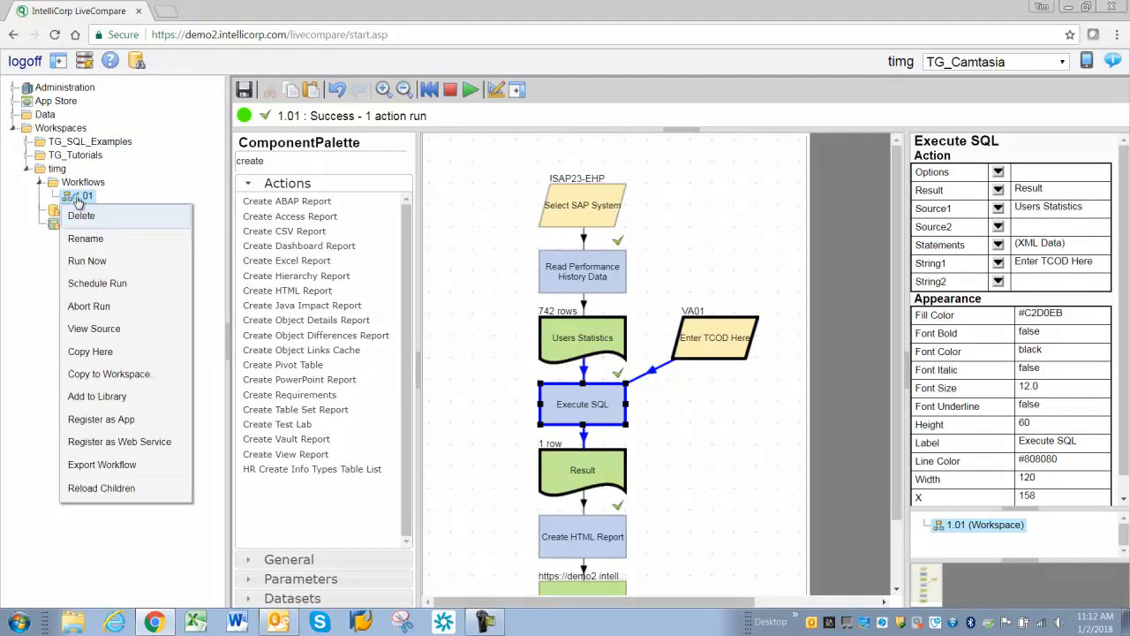
pyautogui.click(95, 424)
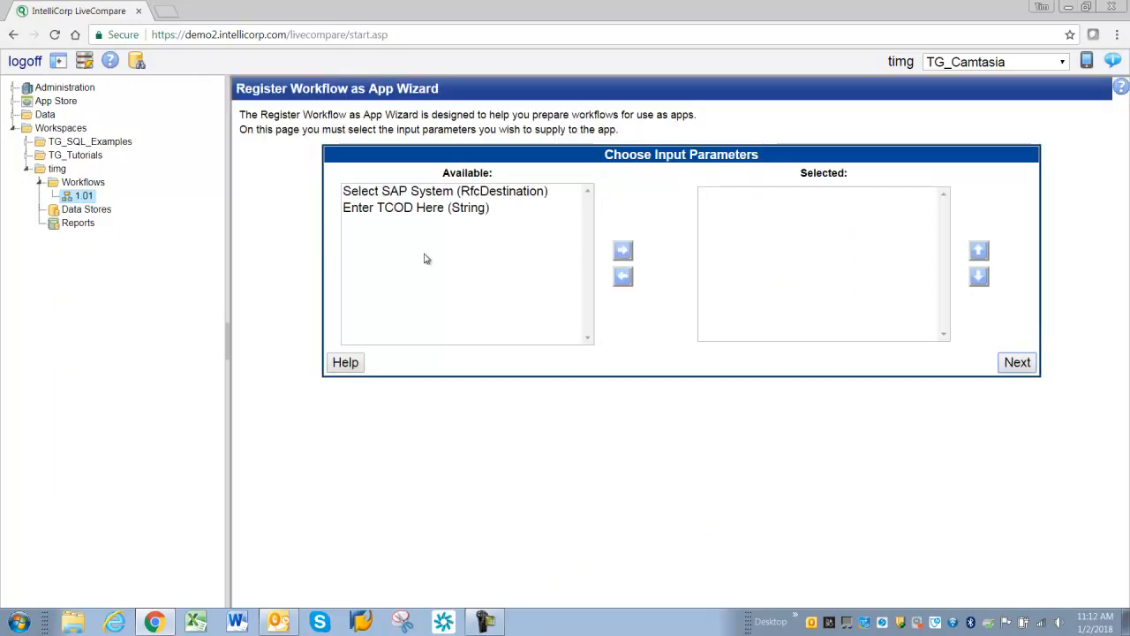
pyautogui.click(388, 192)
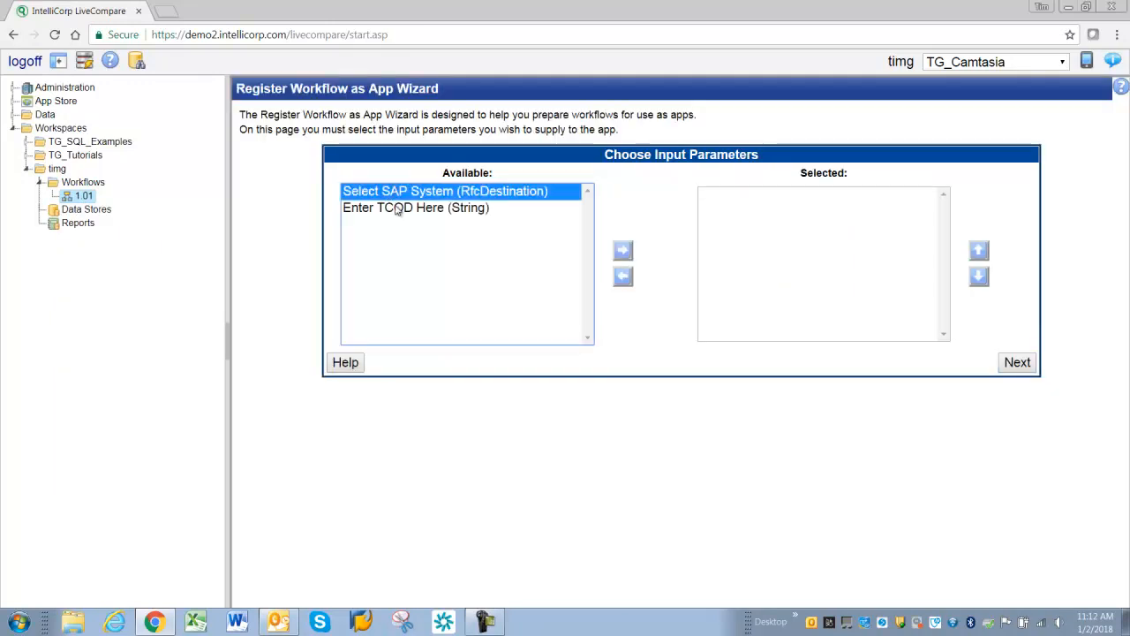
pyautogui.click(623, 251)
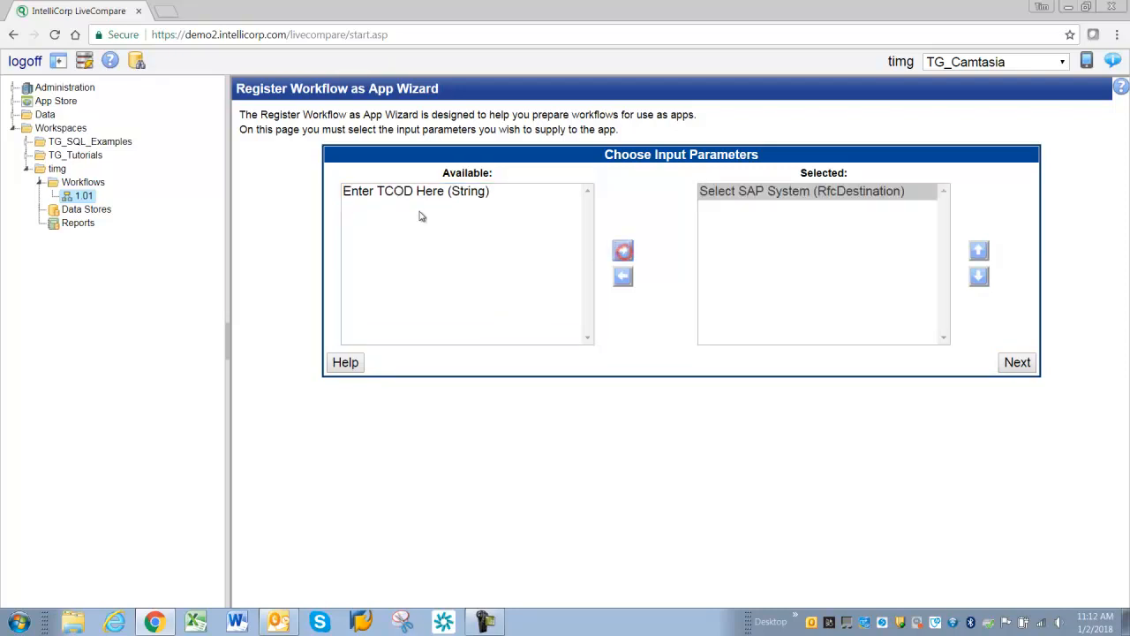
pyautogui.click(427, 192)
pyautogui.click(623, 251)
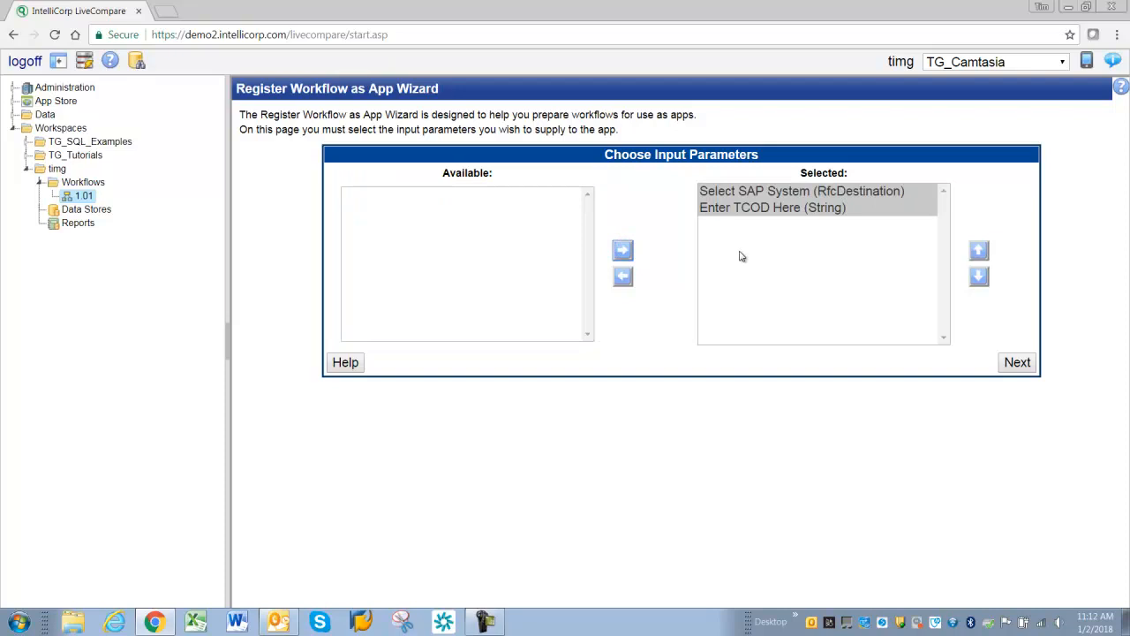
# - Remove Select SAP System from the chosen inputs, re-add it and move it back above Enter TCOD Here
pyautogui.click(756, 192)
pyautogui.click(758, 208)
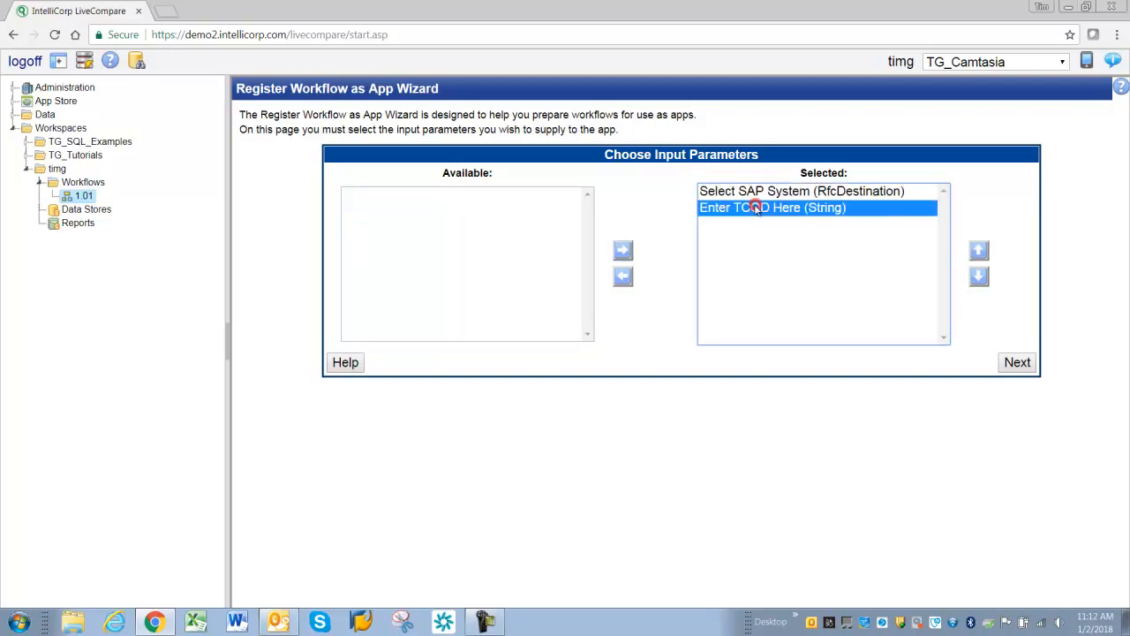
pyautogui.click(757, 192)
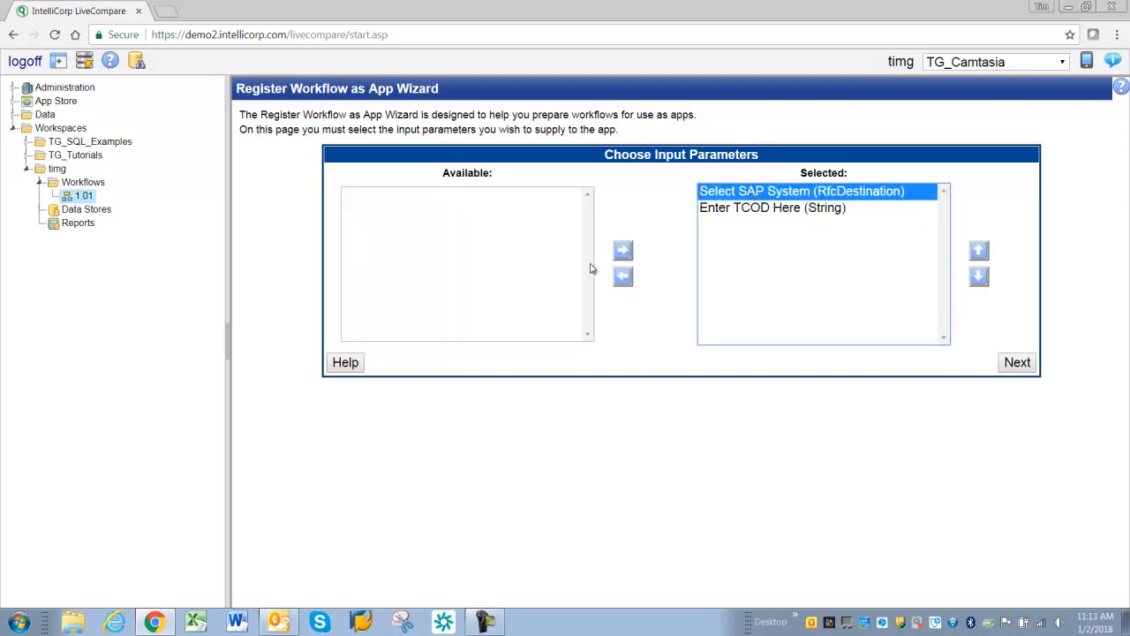
pyautogui.click(622, 277)
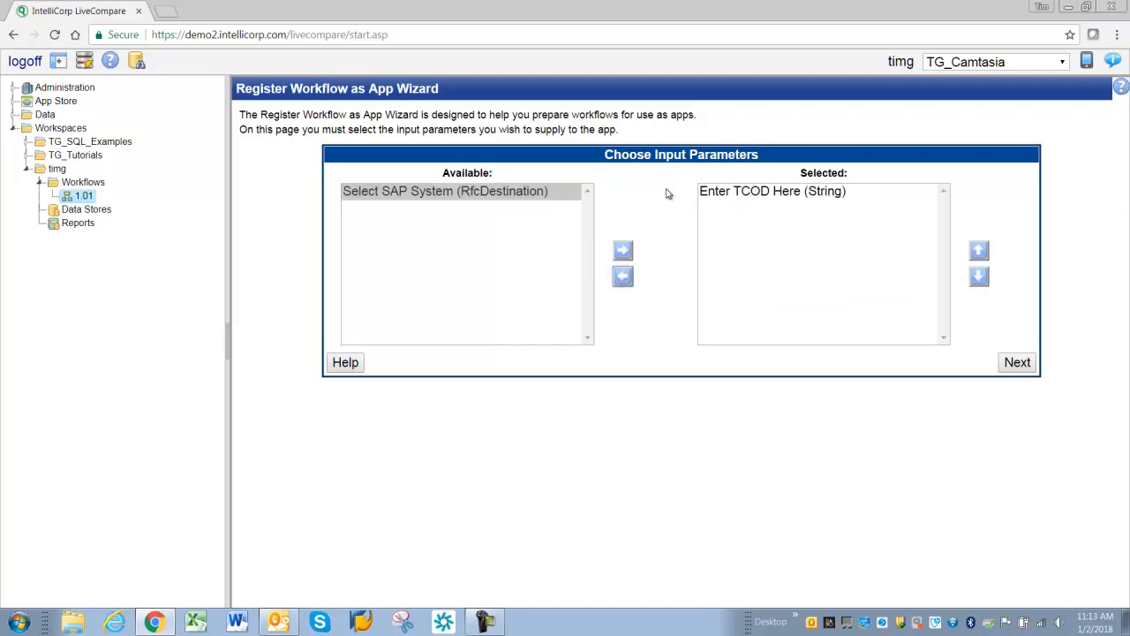
pyautogui.click(624, 251)
pyautogui.click(978, 251)
pyautogui.click(734, 214)
# - Keep the default widgets and choose Report URL as the app's output parameter
pyautogui.click(1017, 363)
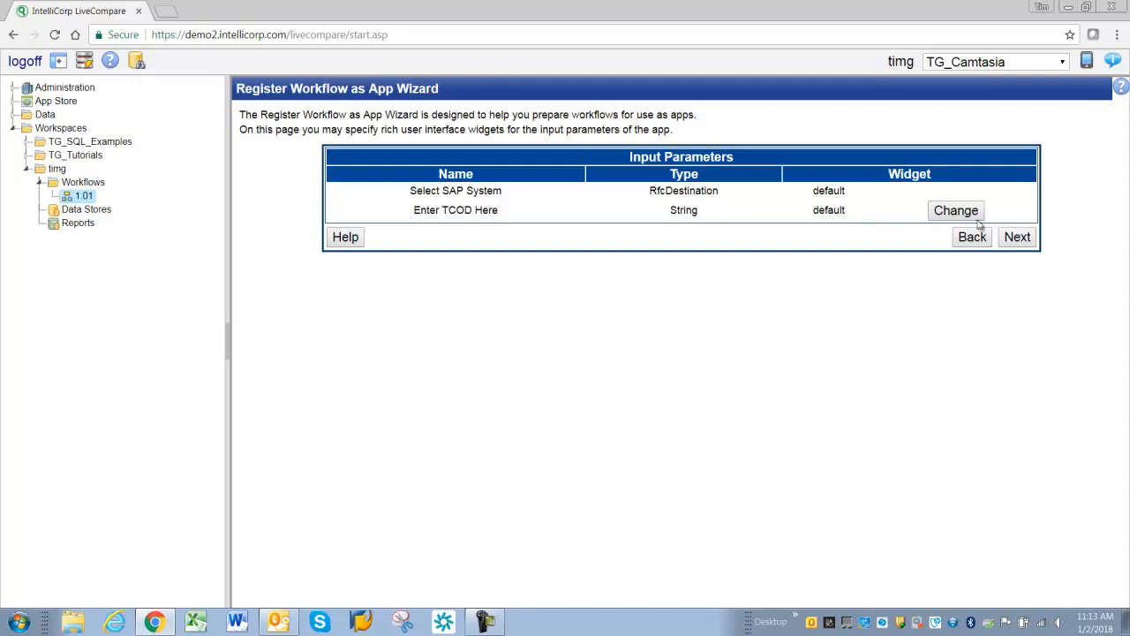
pyautogui.click(1017, 238)
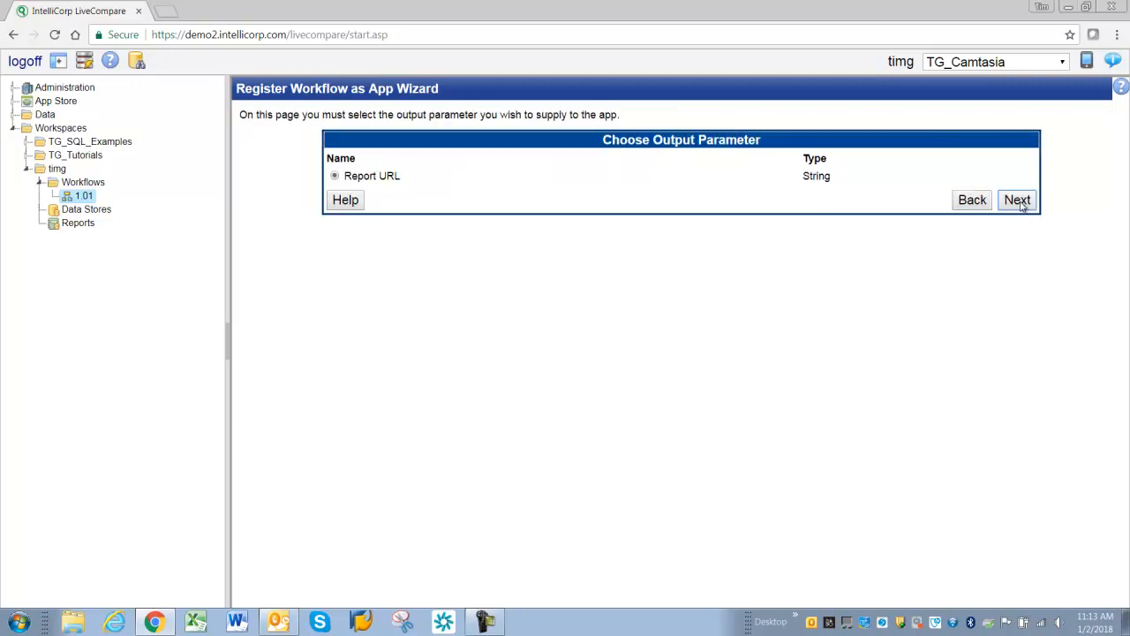
pyautogui.click(1020, 203)
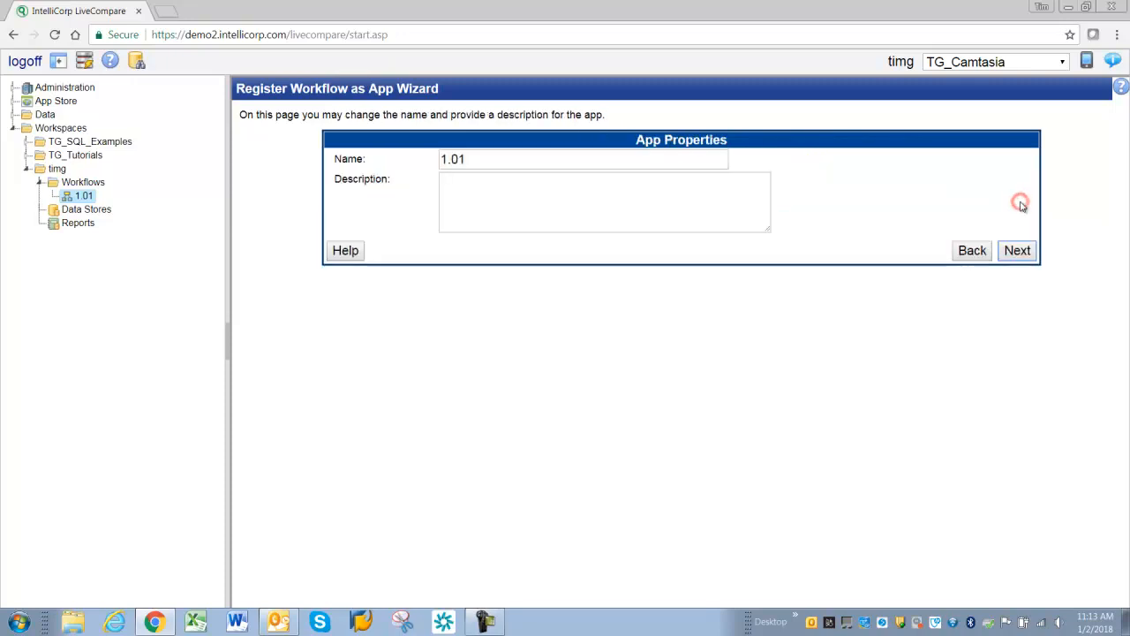
# - Enter My First WF as the app description and continue the wizard
pyautogui.click(534, 205)
pyautogui.write('My First WF')
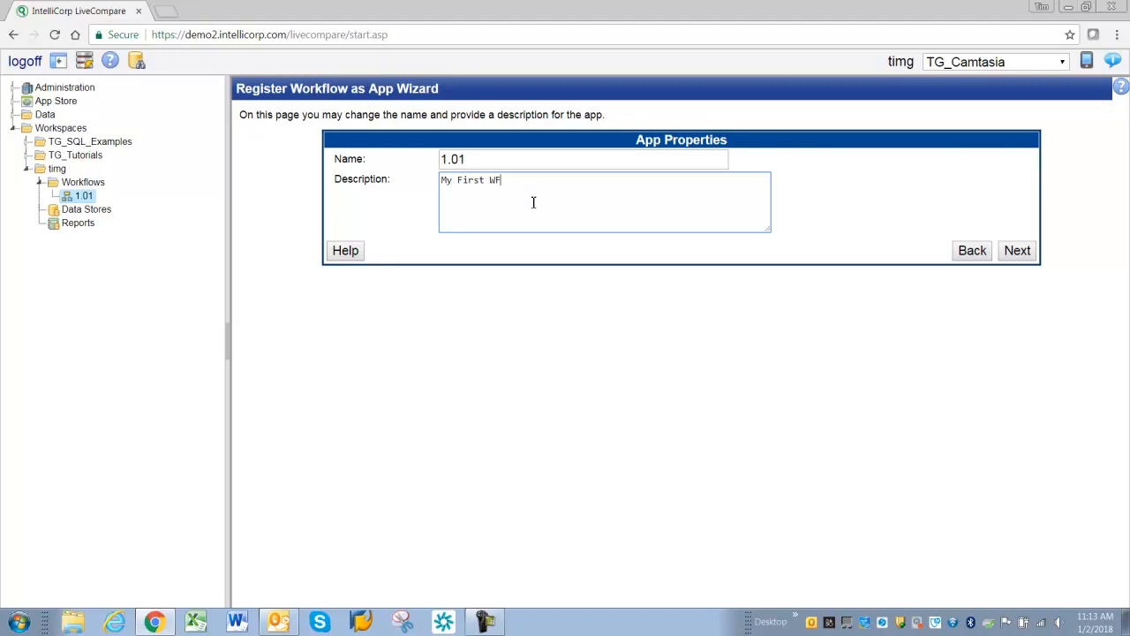
pyautogui.click(1016, 251)
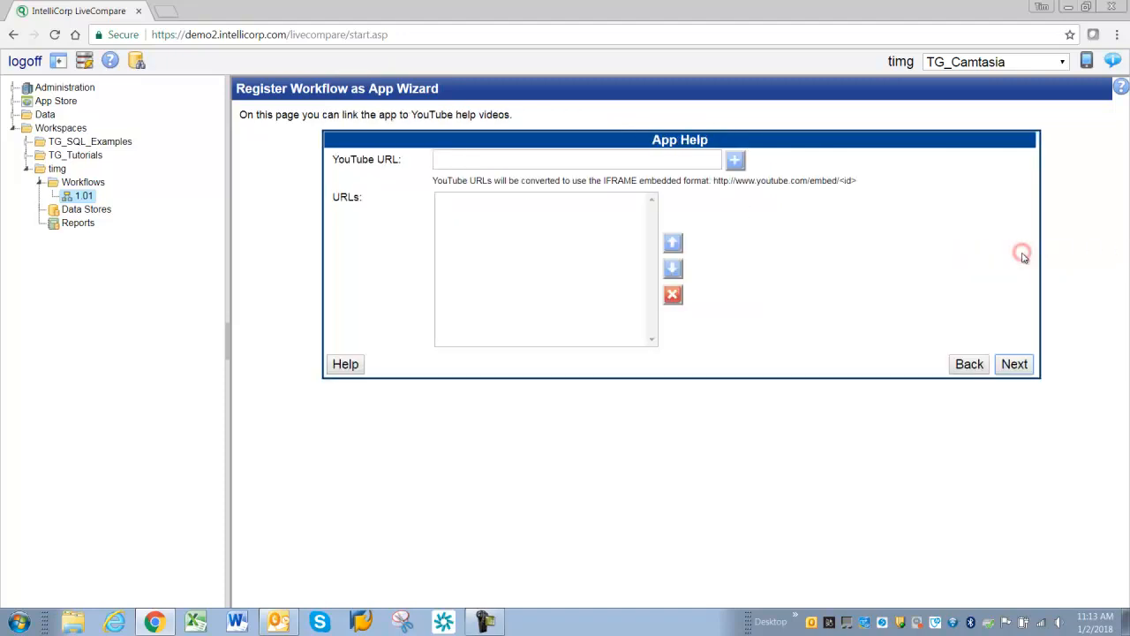
# - Skip the help videos page and pick the yellow magnifier icon for the app
pyautogui.click(1014, 363)
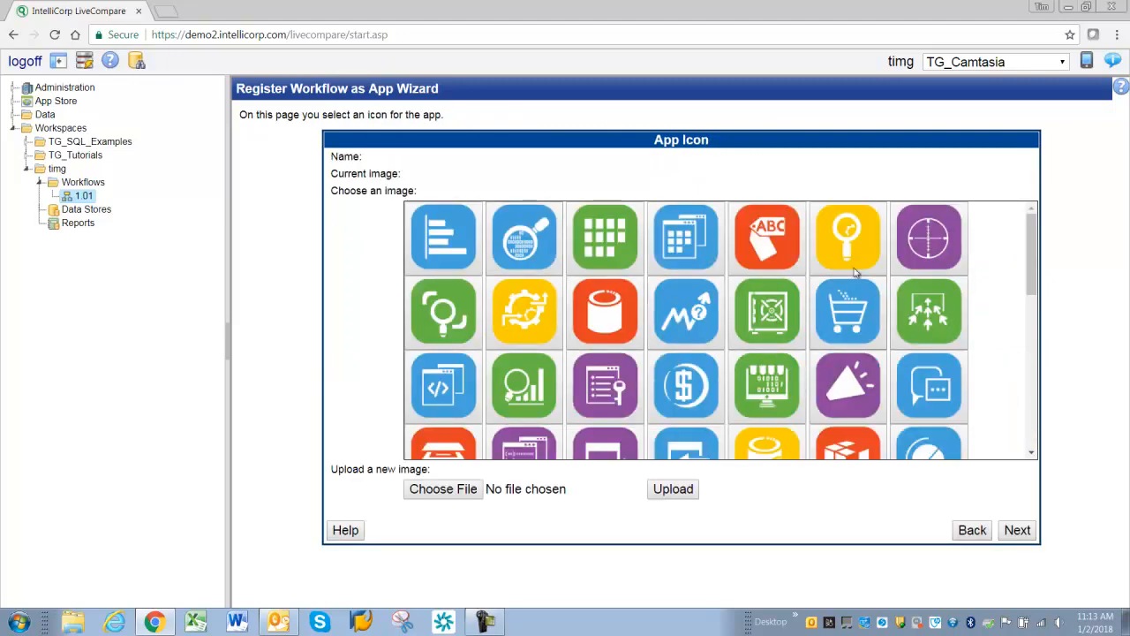
pyautogui.click(859, 253)
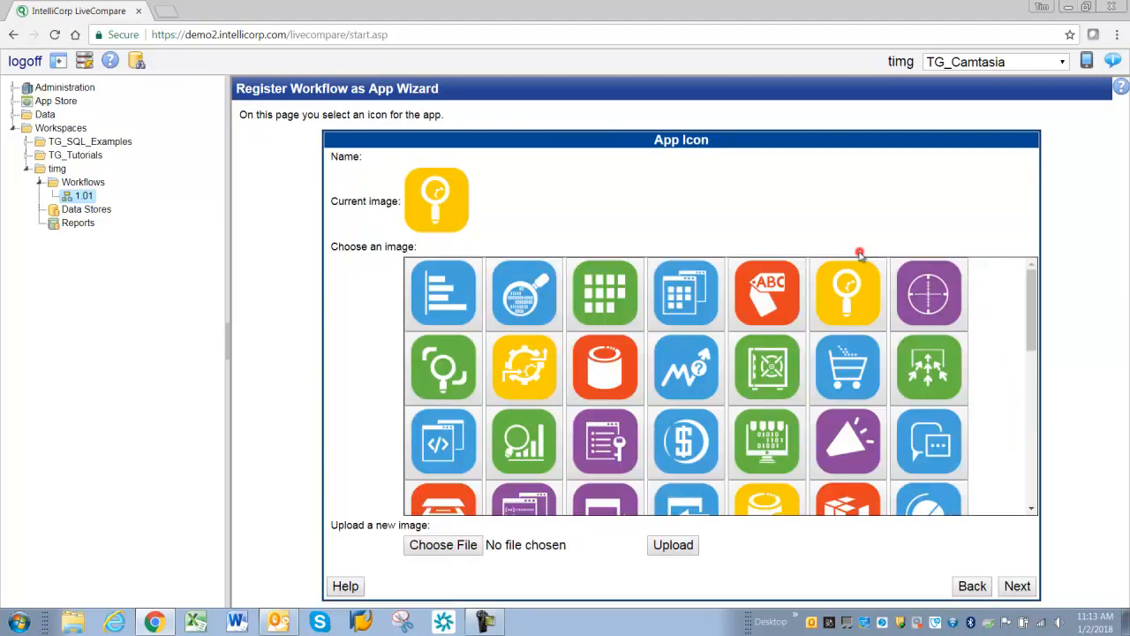
pyautogui.click(1018, 586)
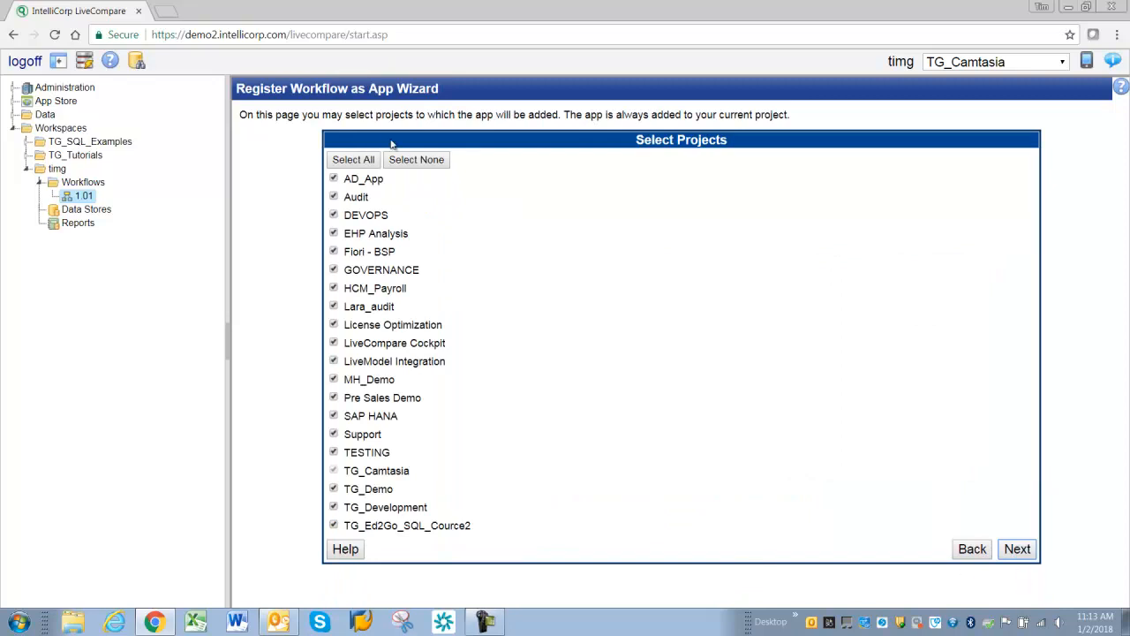
# - Limit the app to the current project only and finish registering it
pyautogui.click(416, 161)
pyautogui.click(1021, 548)
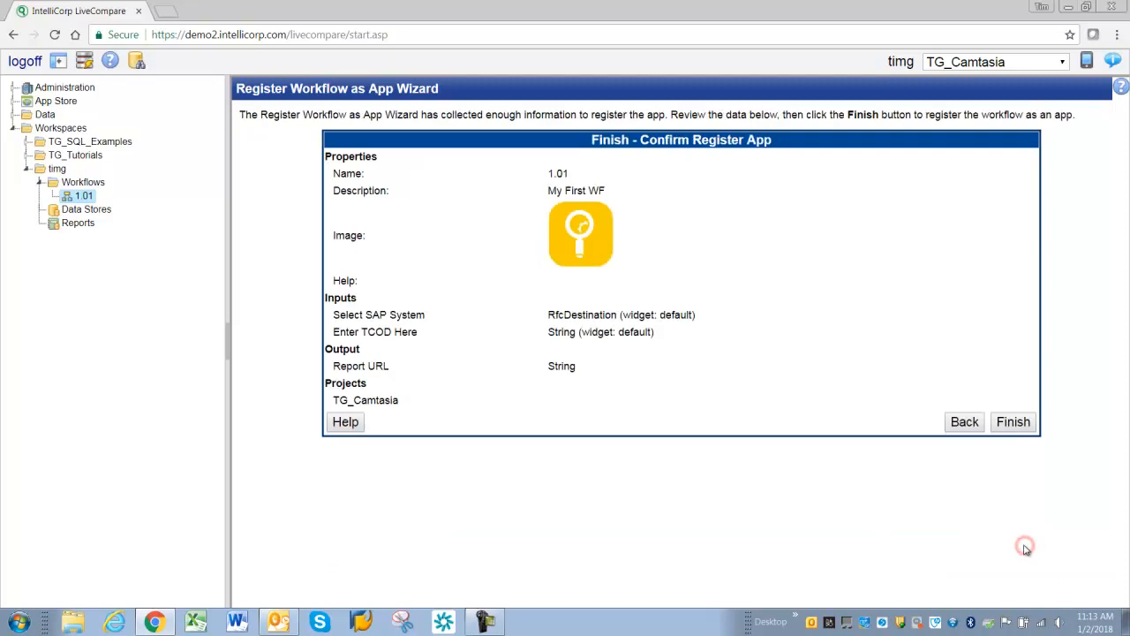
pyautogui.click(1013, 424)
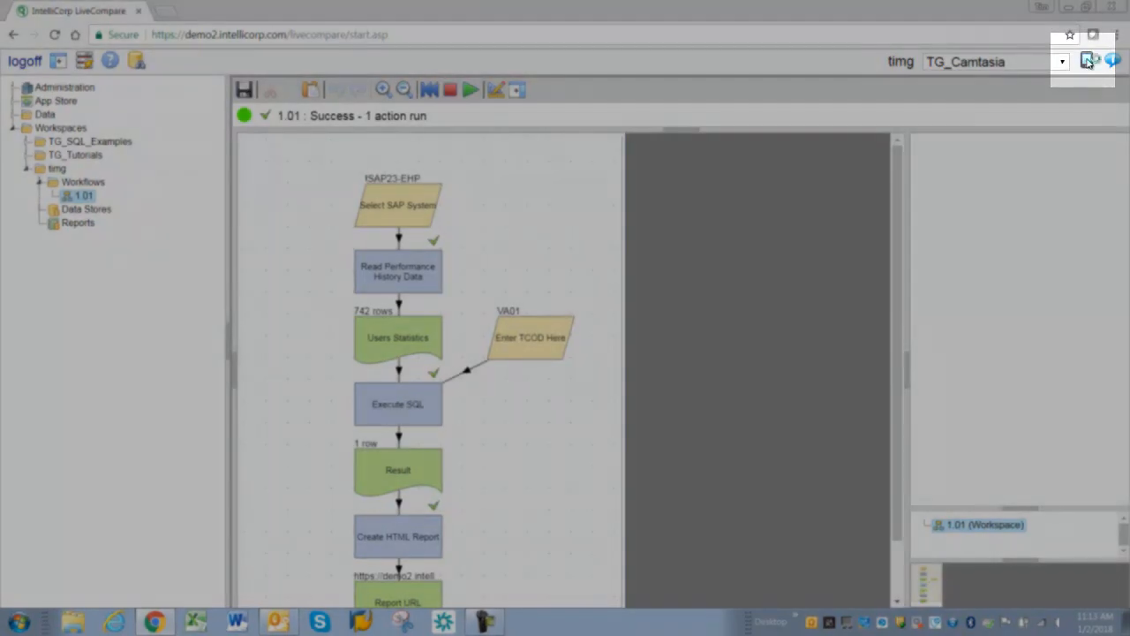
# - Install the 1.01 app from the App Store and open it from the apps home page
pyautogui.click(1086, 60)
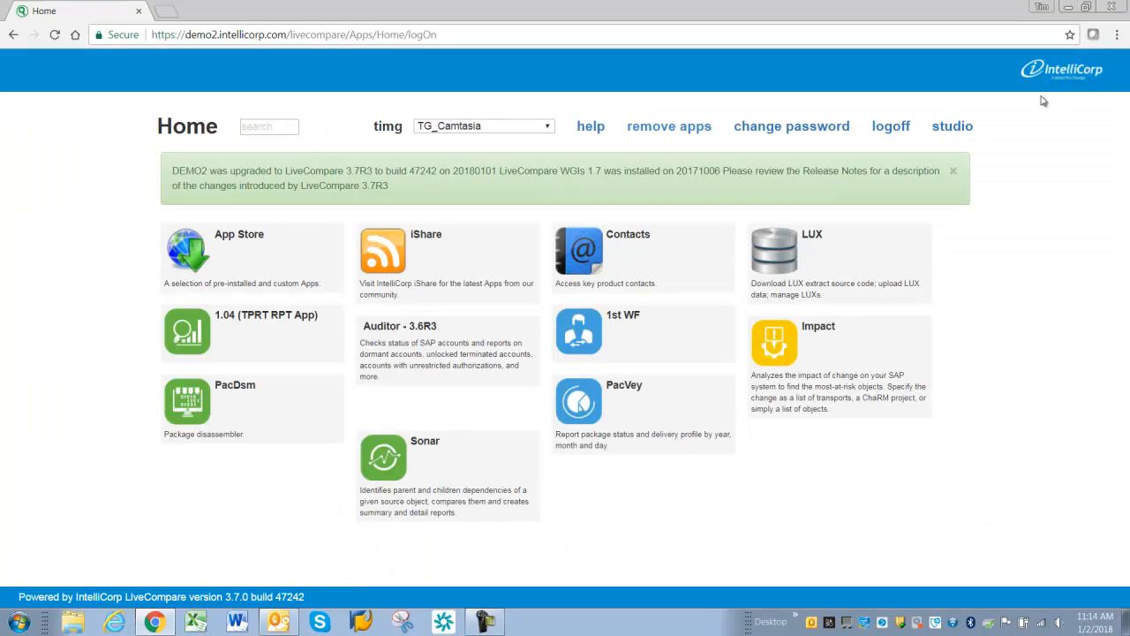
pyautogui.click(218, 253)
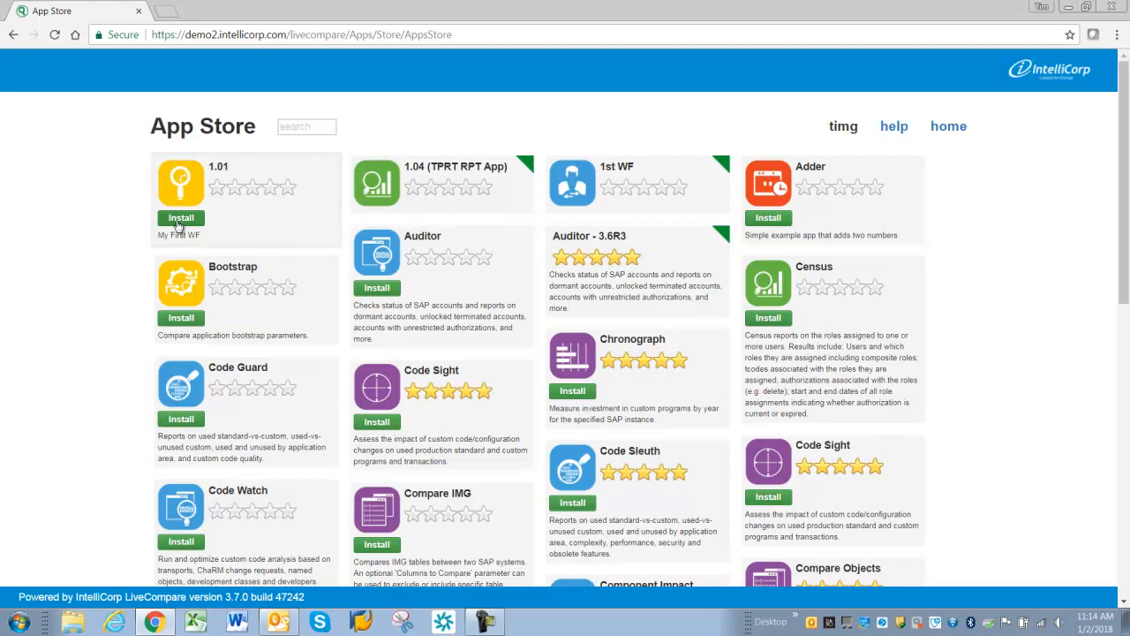
pyautogui.click(177, 221)
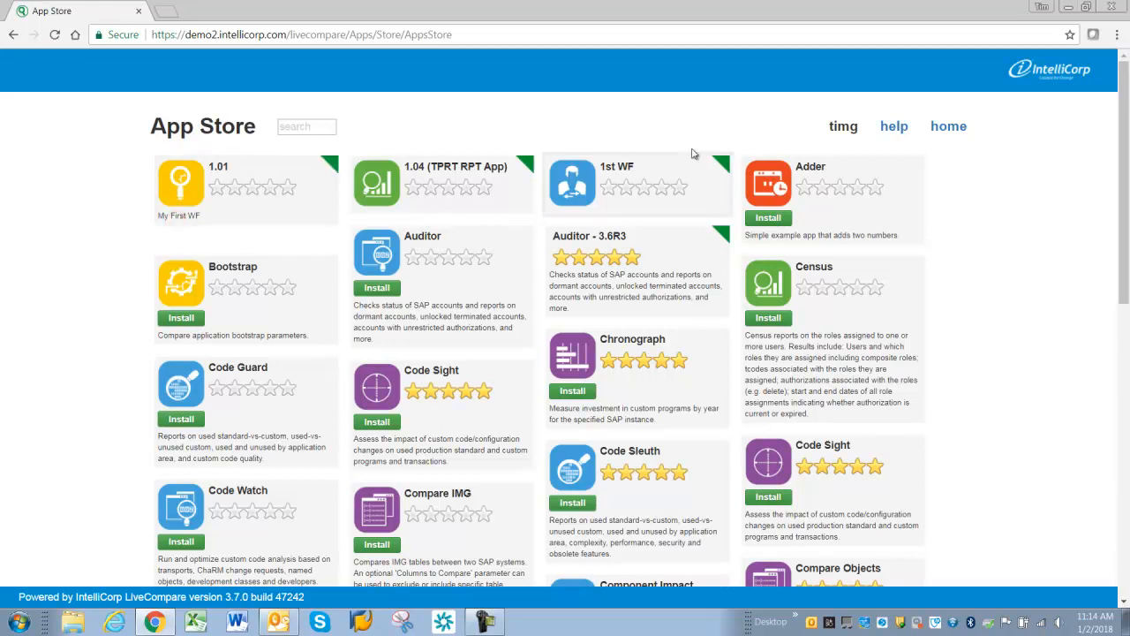
pyautogui.click(944, 130)
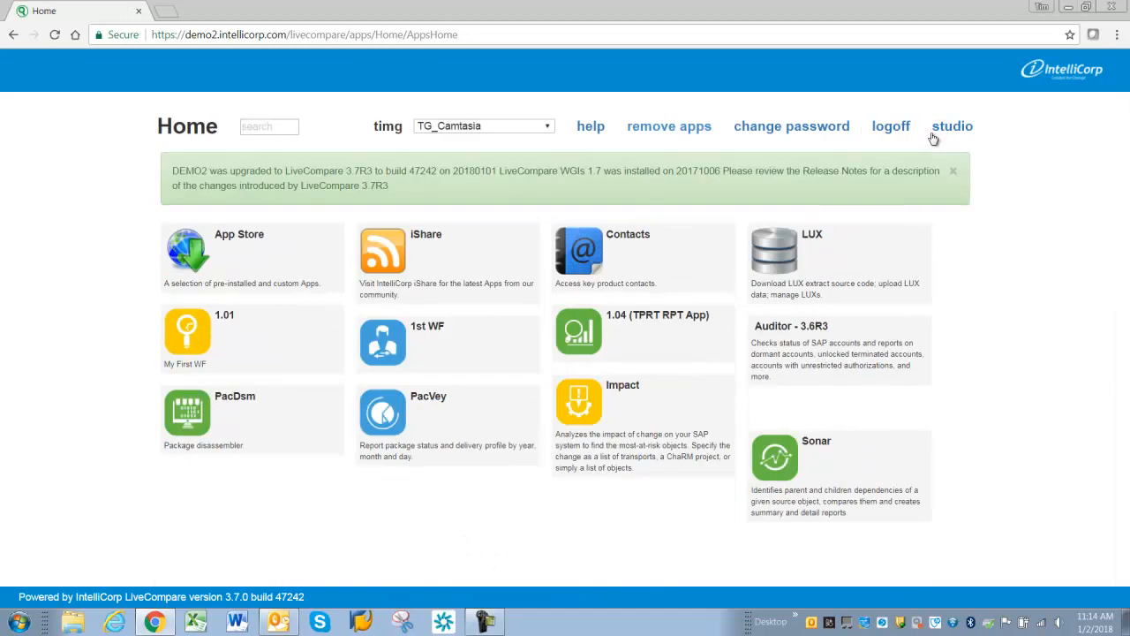
pyautogui.click(208, 328)
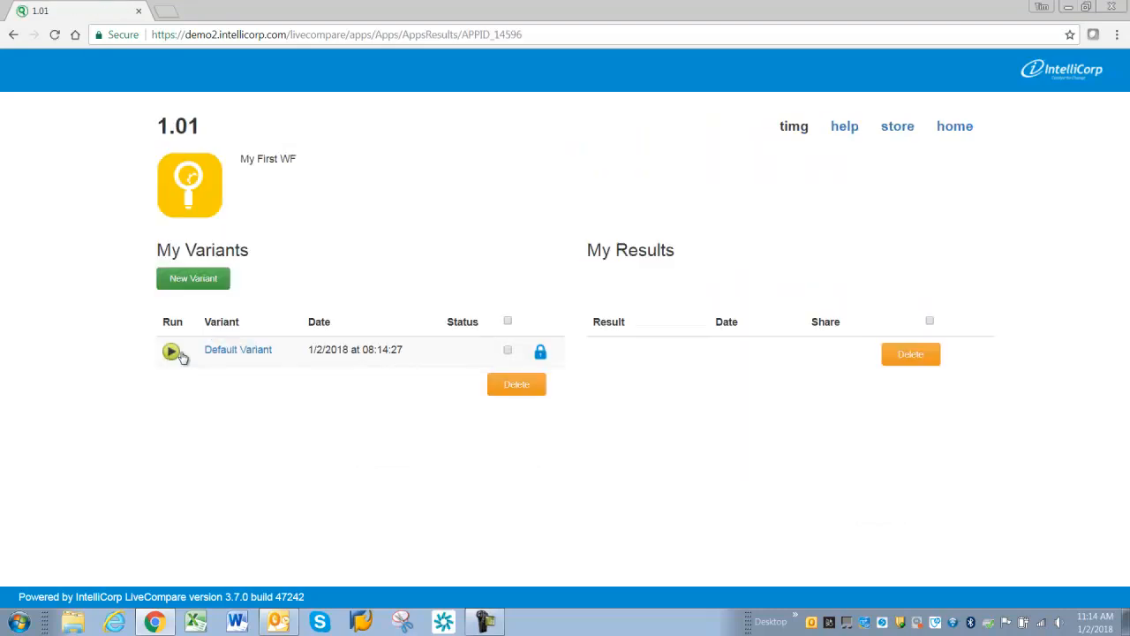
# - Open the default variant and set the Enter TCOD Here value to SU01
pyautogui.click(233, 350)
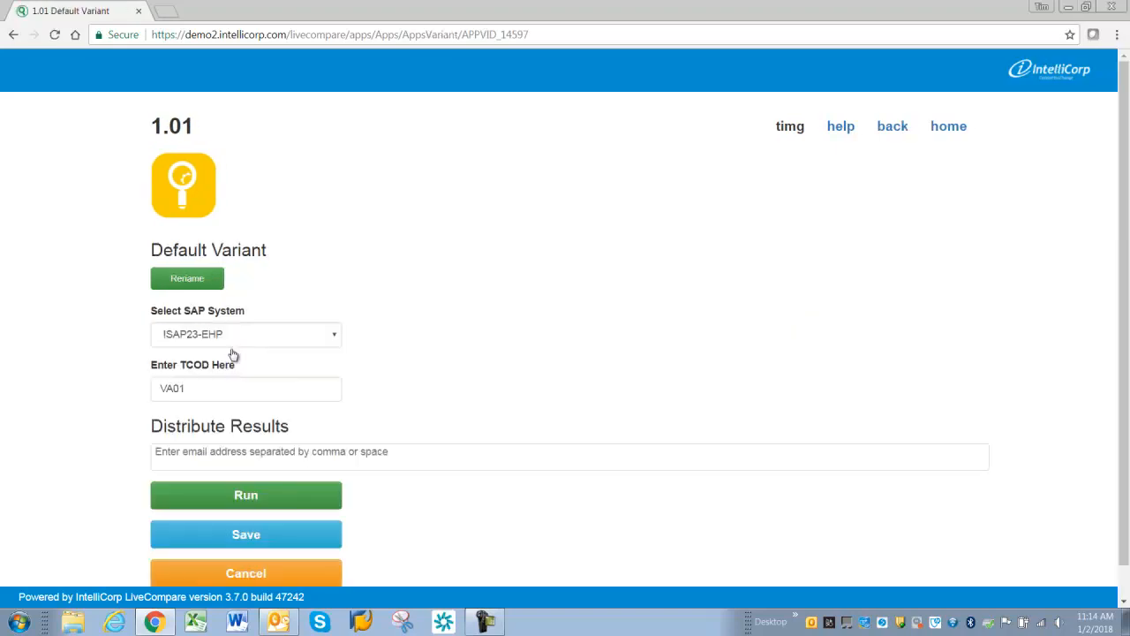
pyautogui.click(196, 390)
pyautogui.press('BackSpace')
pyautogui.press('BackSpace')
pyautogui.press('BackSpace')
pyautogui.press('BackSpace')
pyautogui.write('SU')
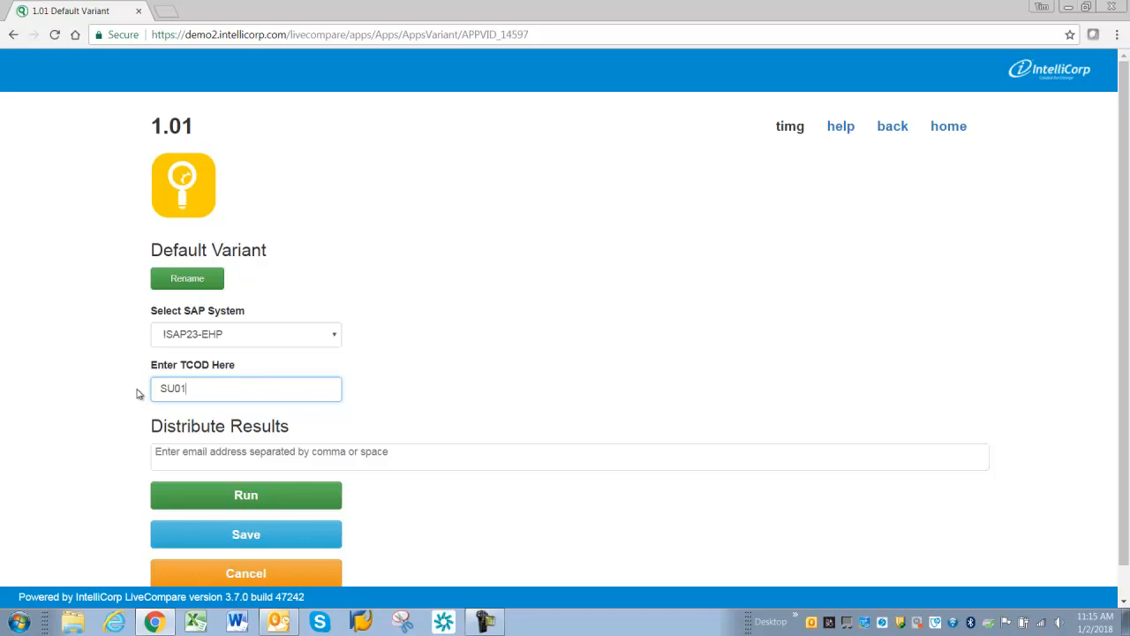
# - Rename the variant as SU01
pyautogui.click(190, 278)
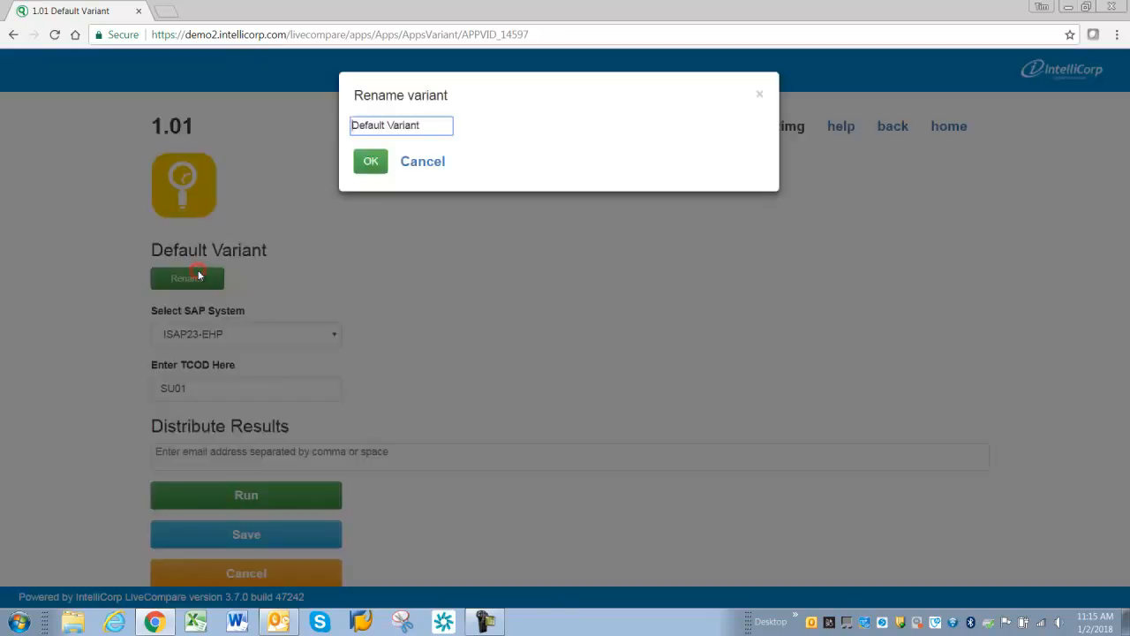
pyautogui.tripleClick(433, 126)
pyautogui.write('SU01')
pyautogui.click(370, 161)
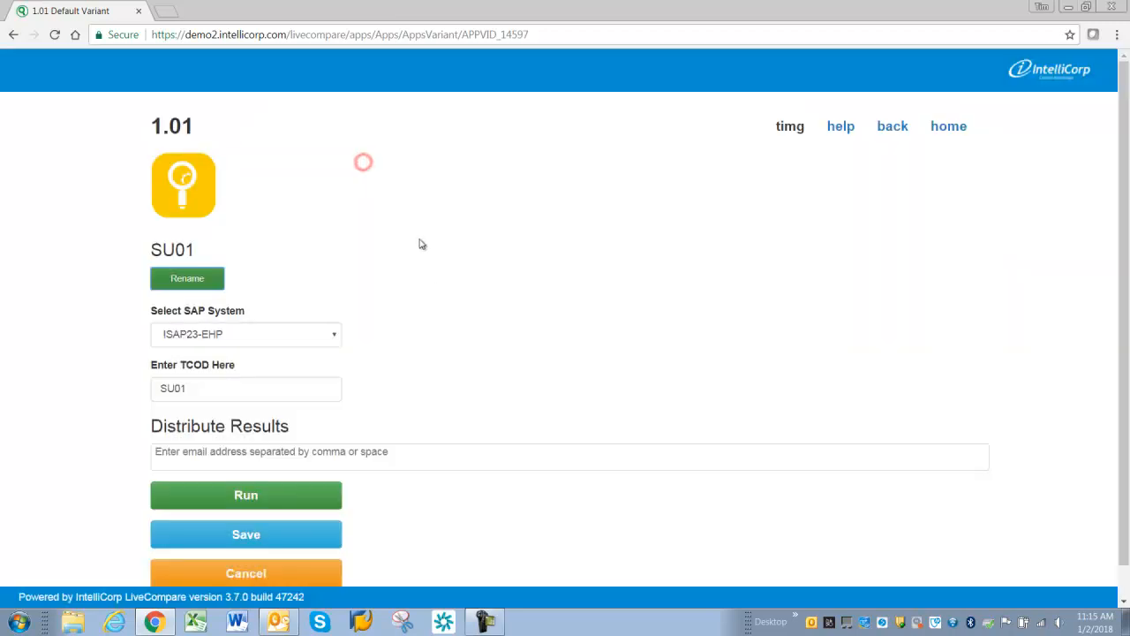
# - Run the SU01 variant and open its SU01 result report
pyautogui.click(214, 501)
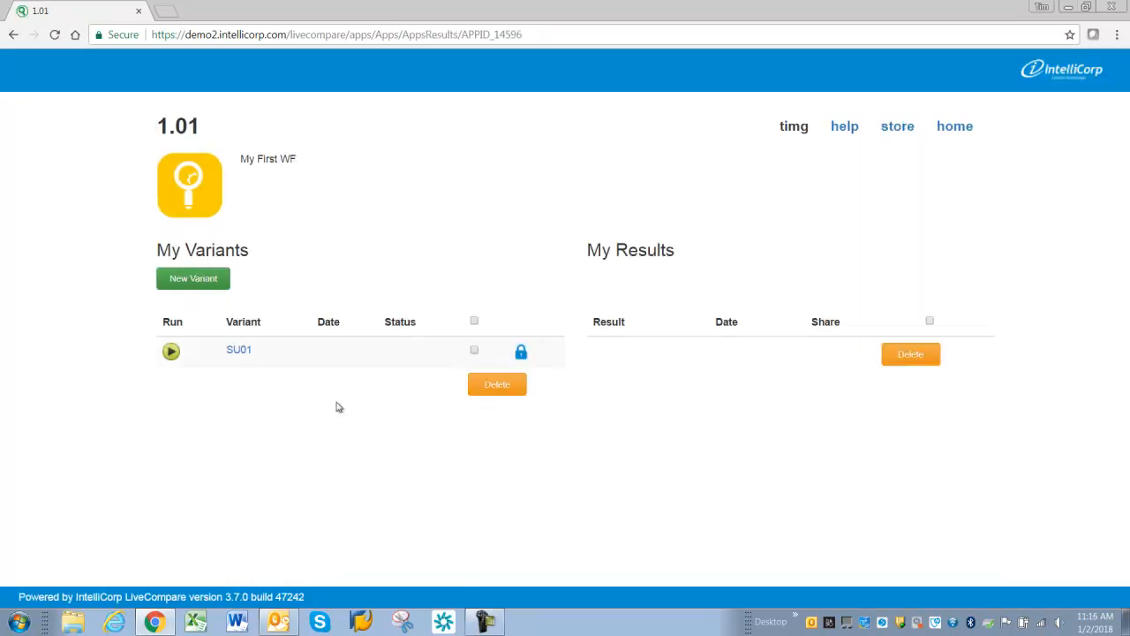
pyautogui.doubleClick(386, 322)
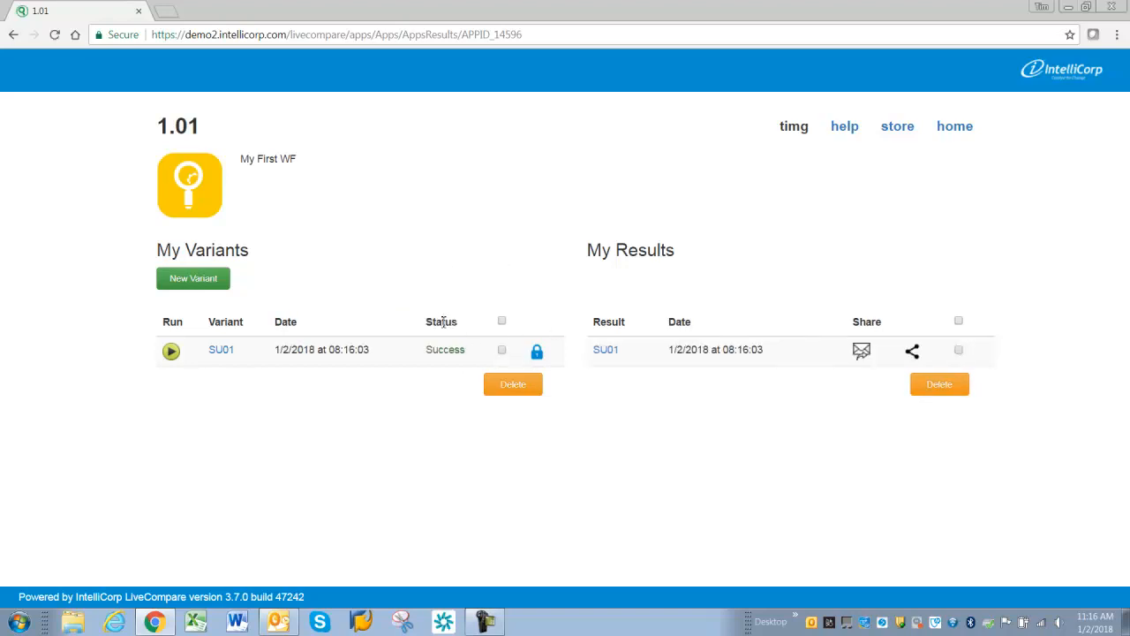
pyautogui.moveTo(428, 322); pyautogui.dragTo(450, 323)
pyautogui.moveTo(449, 355)
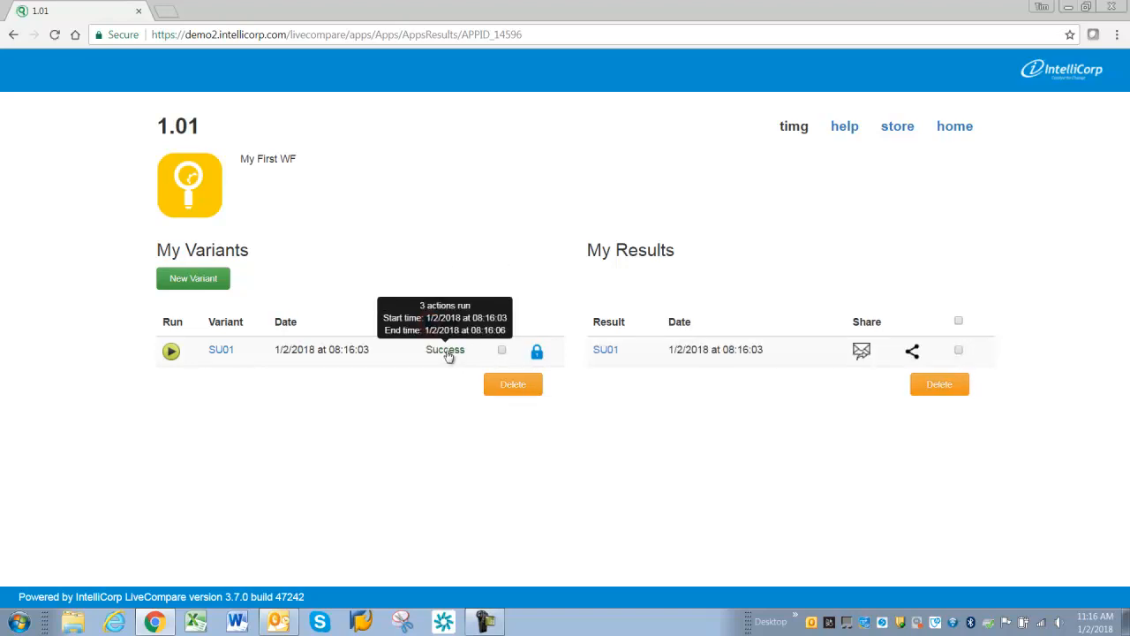
pyautogui.tripleClick(587, 252)
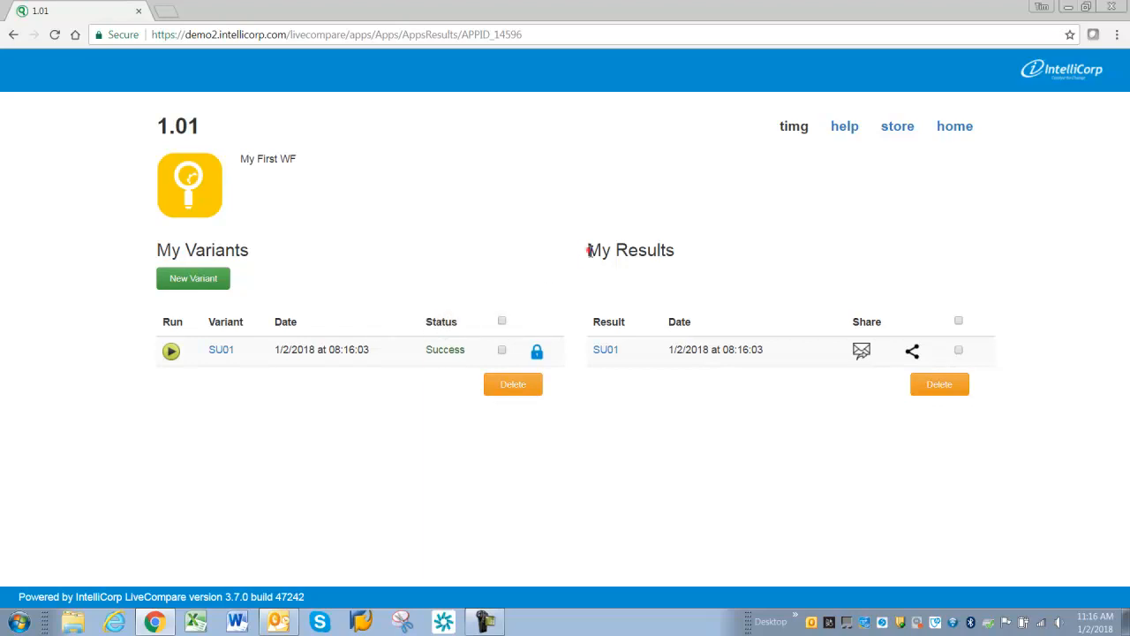
pyautogui.click(606, 350)
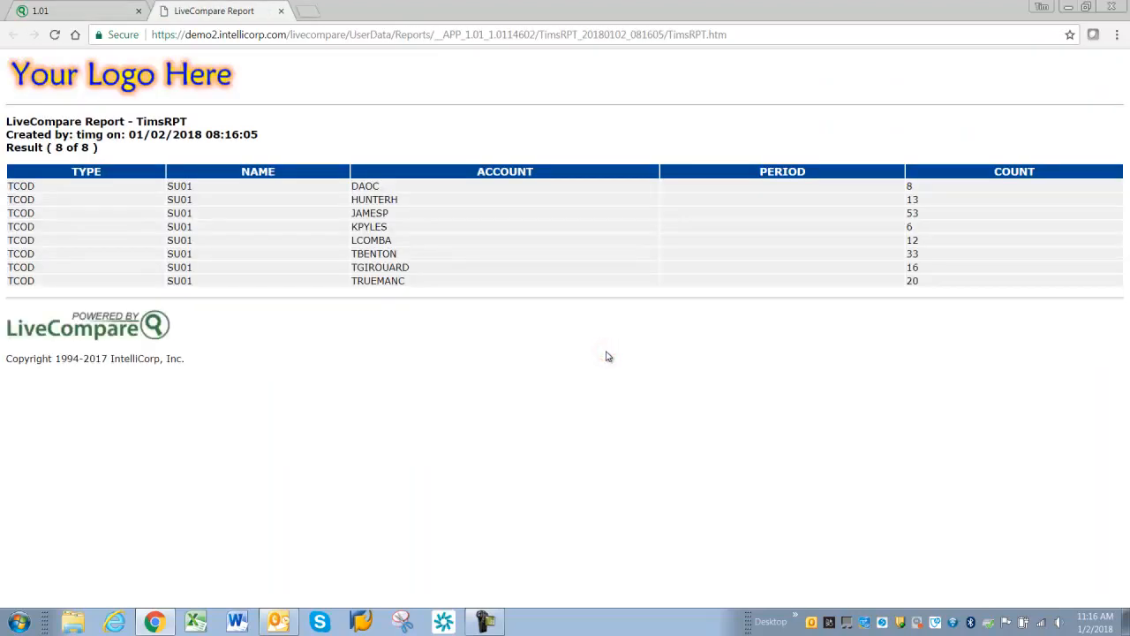